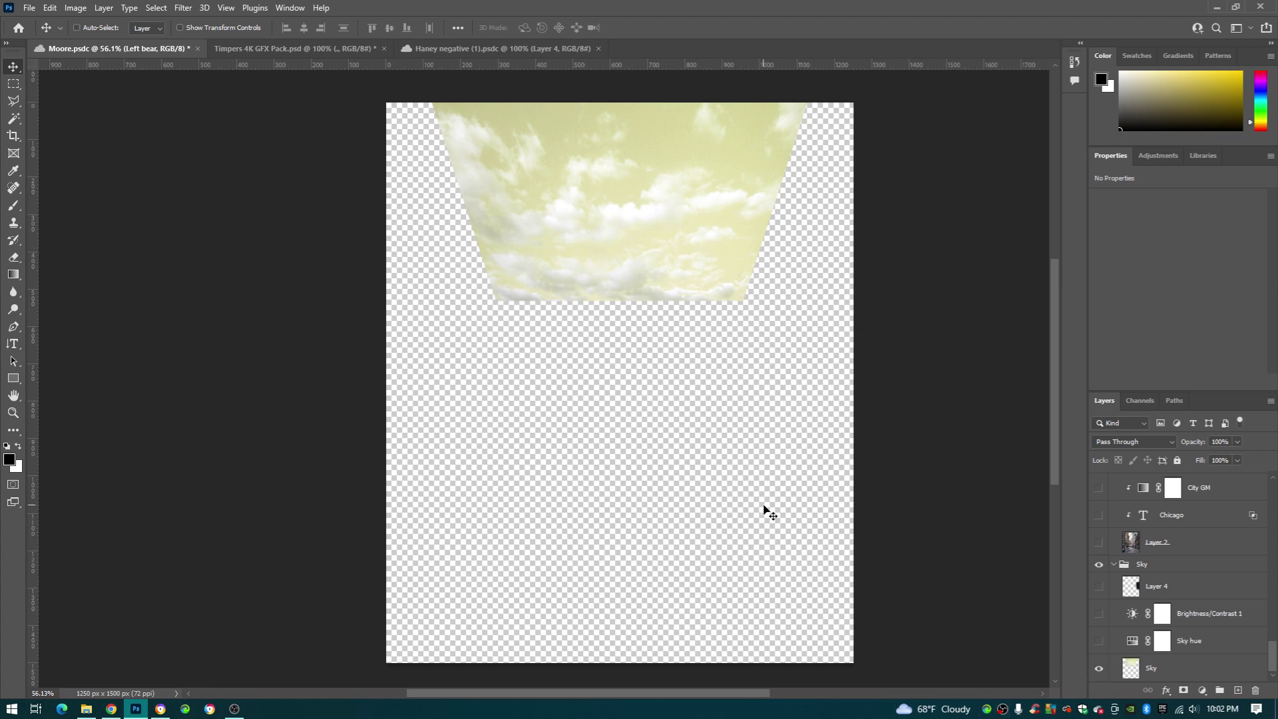
pyautogui.click(1176, 672)
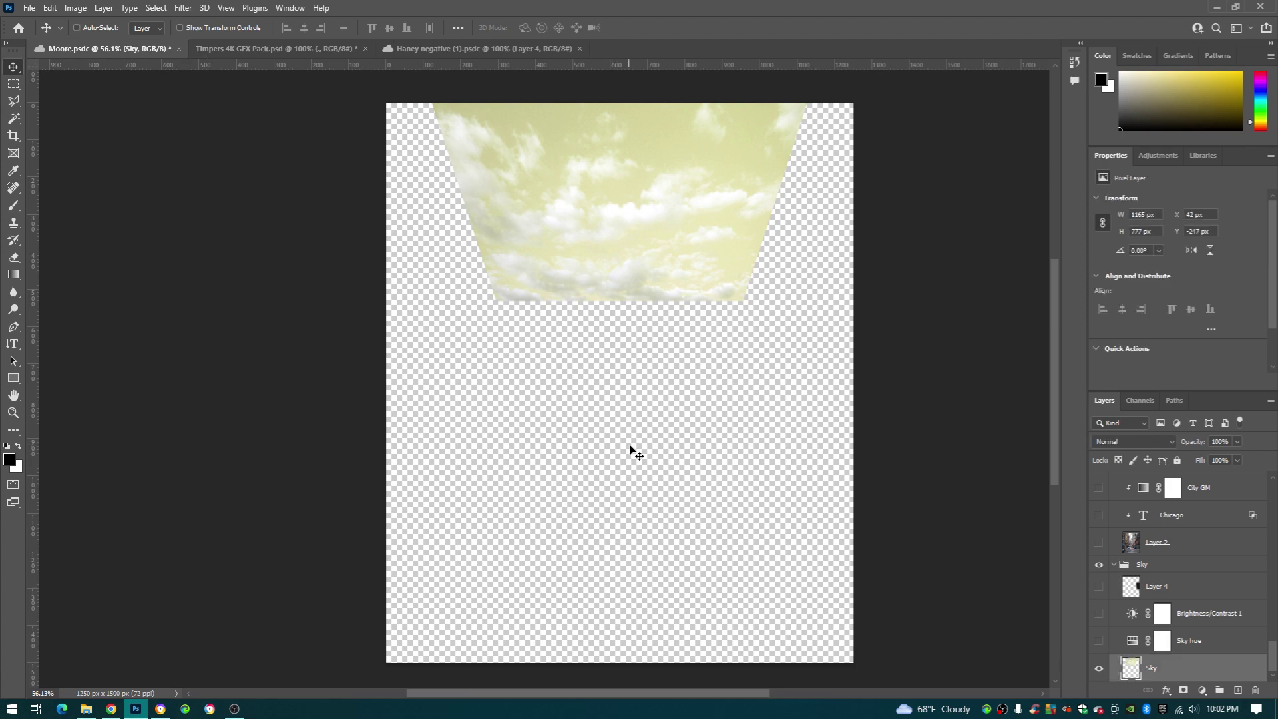
pyautogui.hotkey('ctrl', 'u')
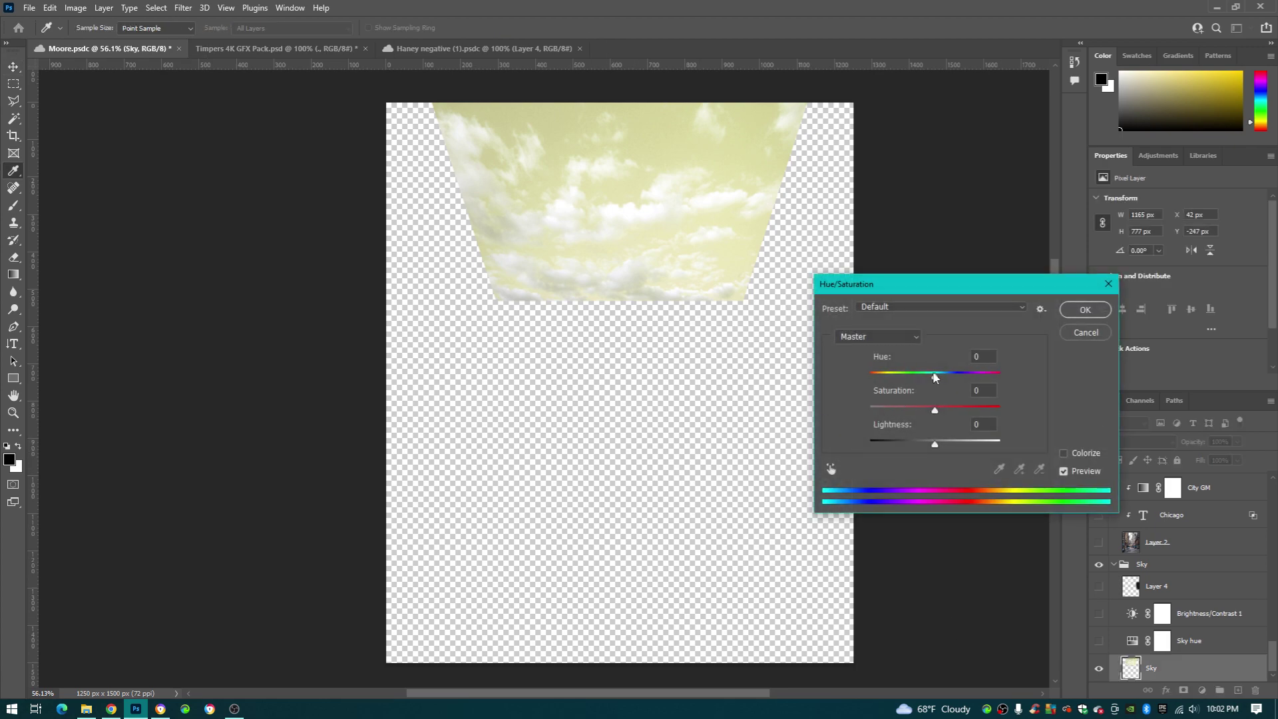
pyautogui.moveTo(935, 378)
pyautogui.mouseDown()
pyautogui.moveTo(913, 377)
pyautogui.moveTo(950, 377)
pyautogui.mouseUp()
pyautogui.click(1106, 285)
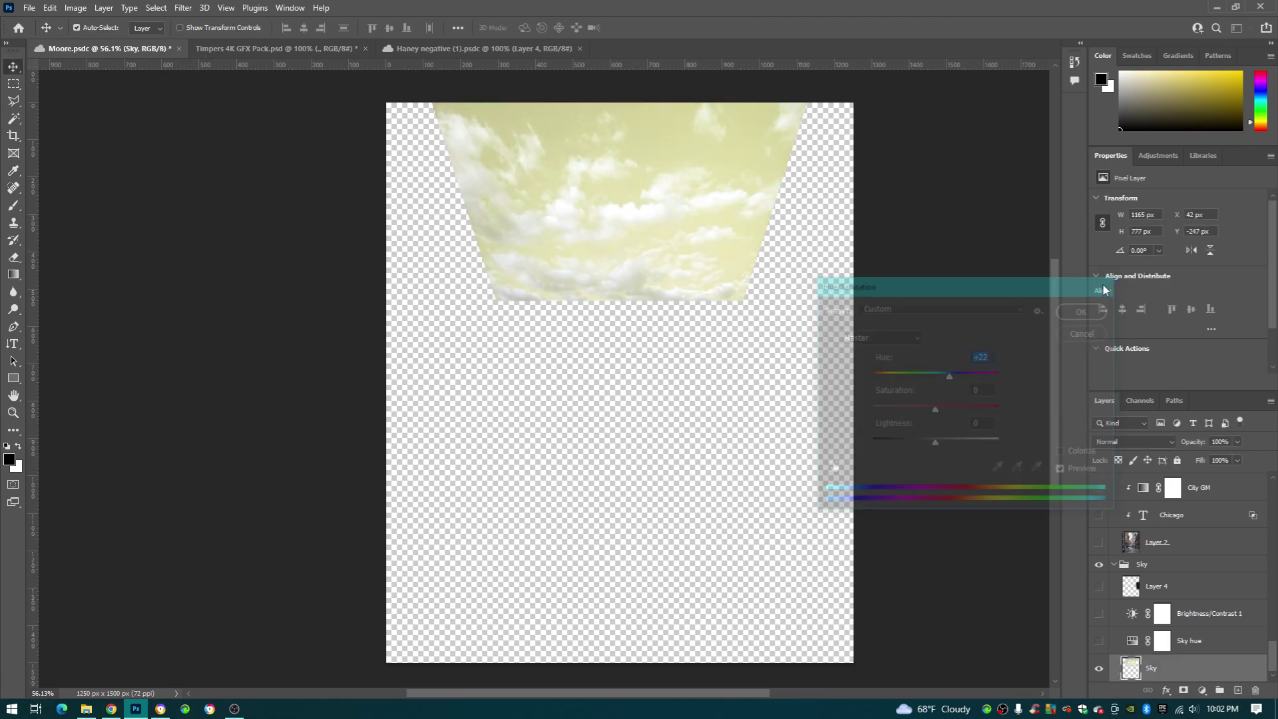
# Show the Sky hue adjustment layer above the sky image and open its Hue/Saturation settings.
pyautogui.click(1099, 641)
pyautogui.scroll(1, 793, 539)
pyautogui.hscroll(1, 793, 536)
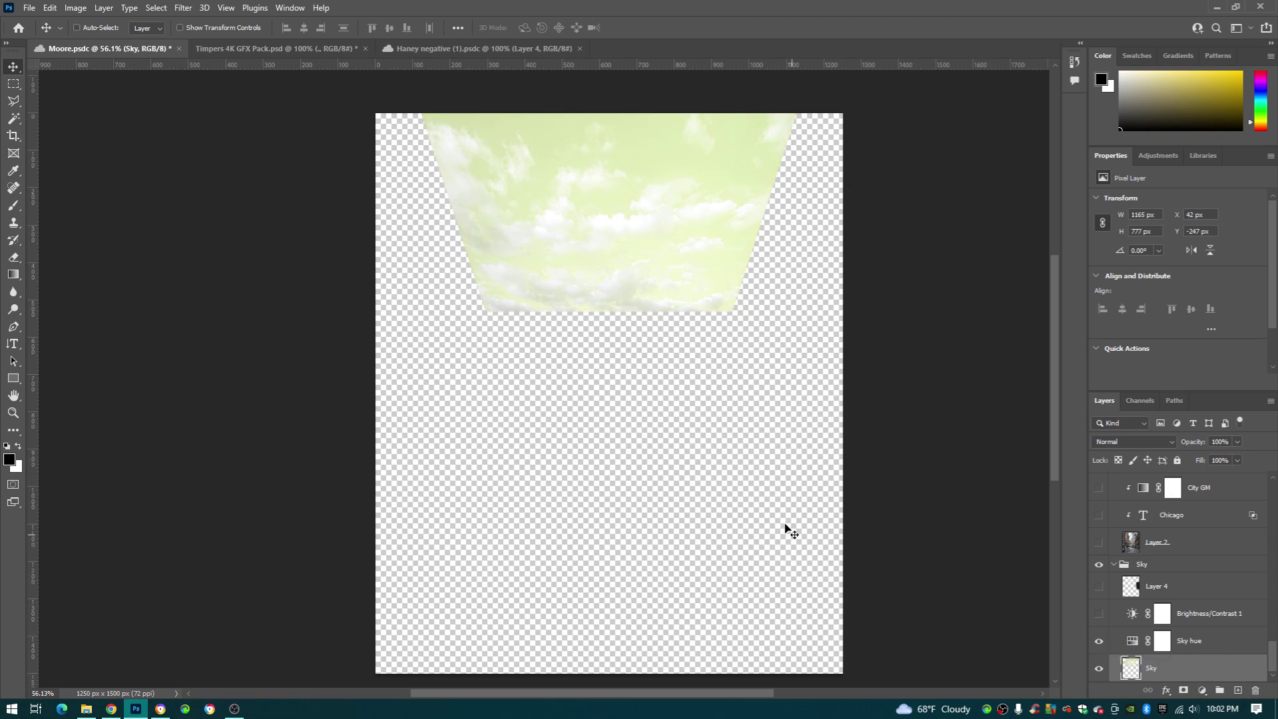
pyautogui.click(1148, 641)
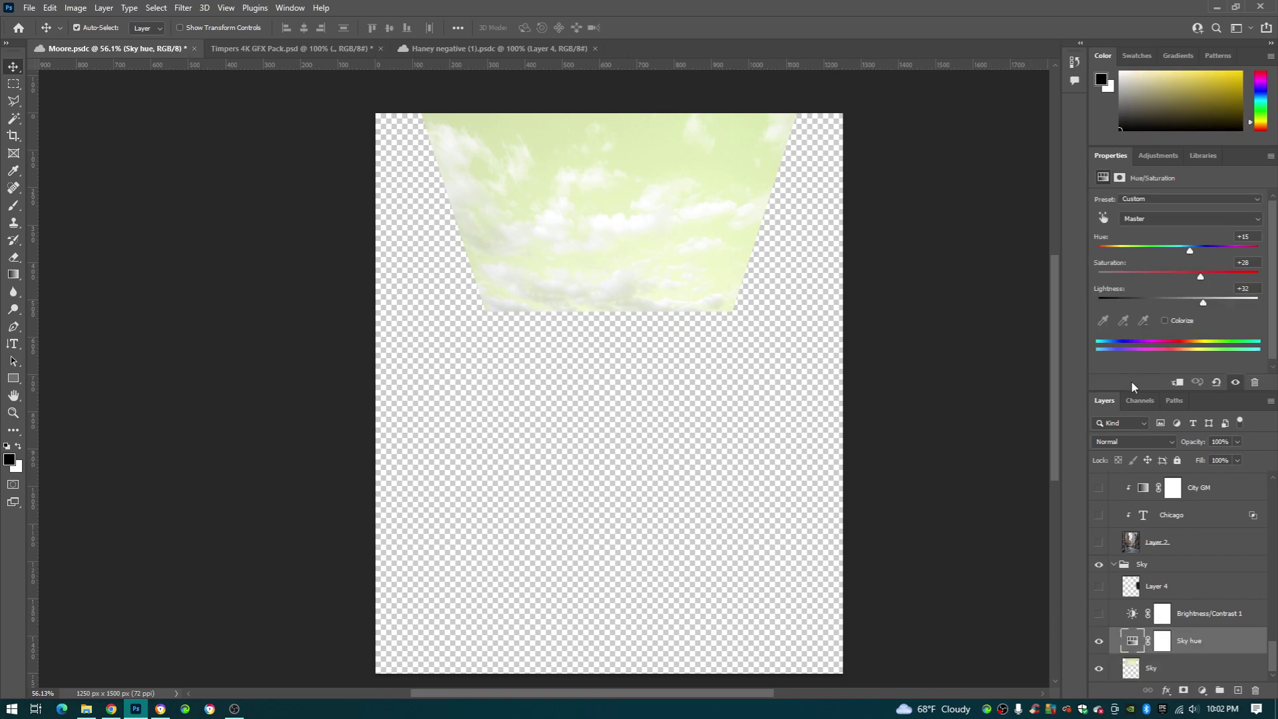
pyautogui.click(1158, 155)
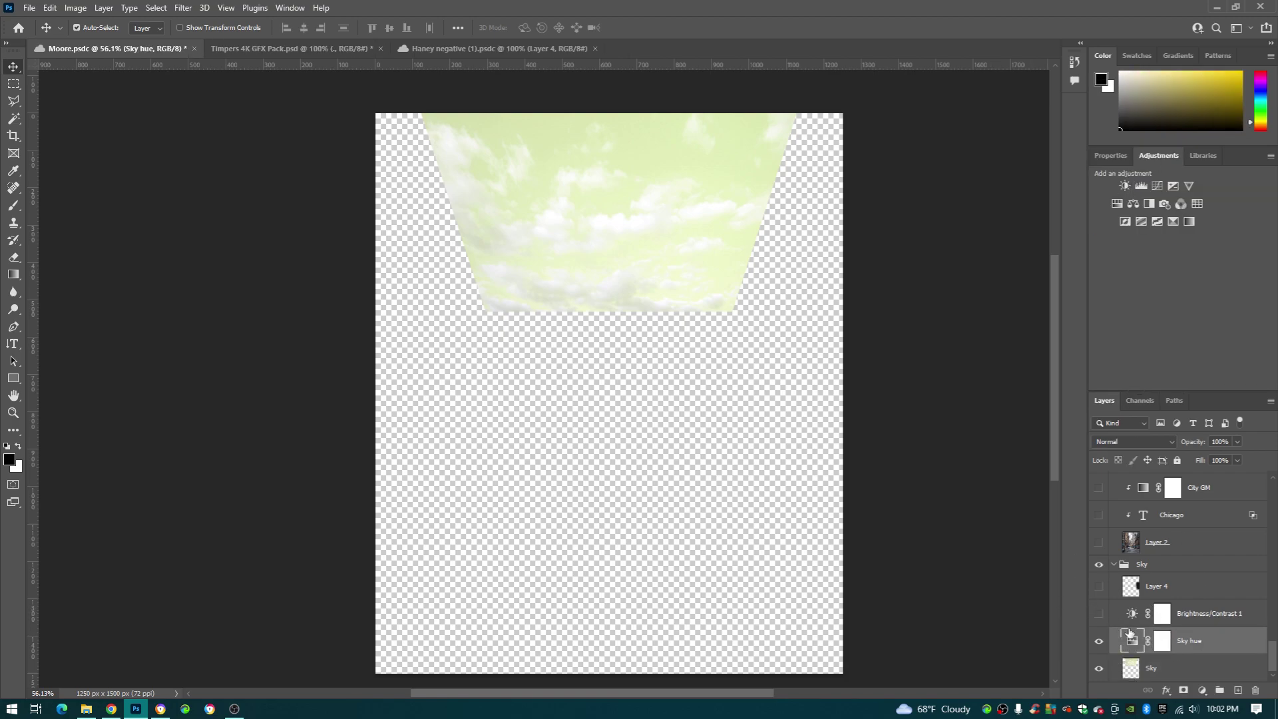
# Show the Brightness/Contrast 1 adjustment and Layer 4 in the Sky group.
pyautogui.click(1208, 616)
pyautogui.click(1099, 587)
pyautogui.click(1192, 596)
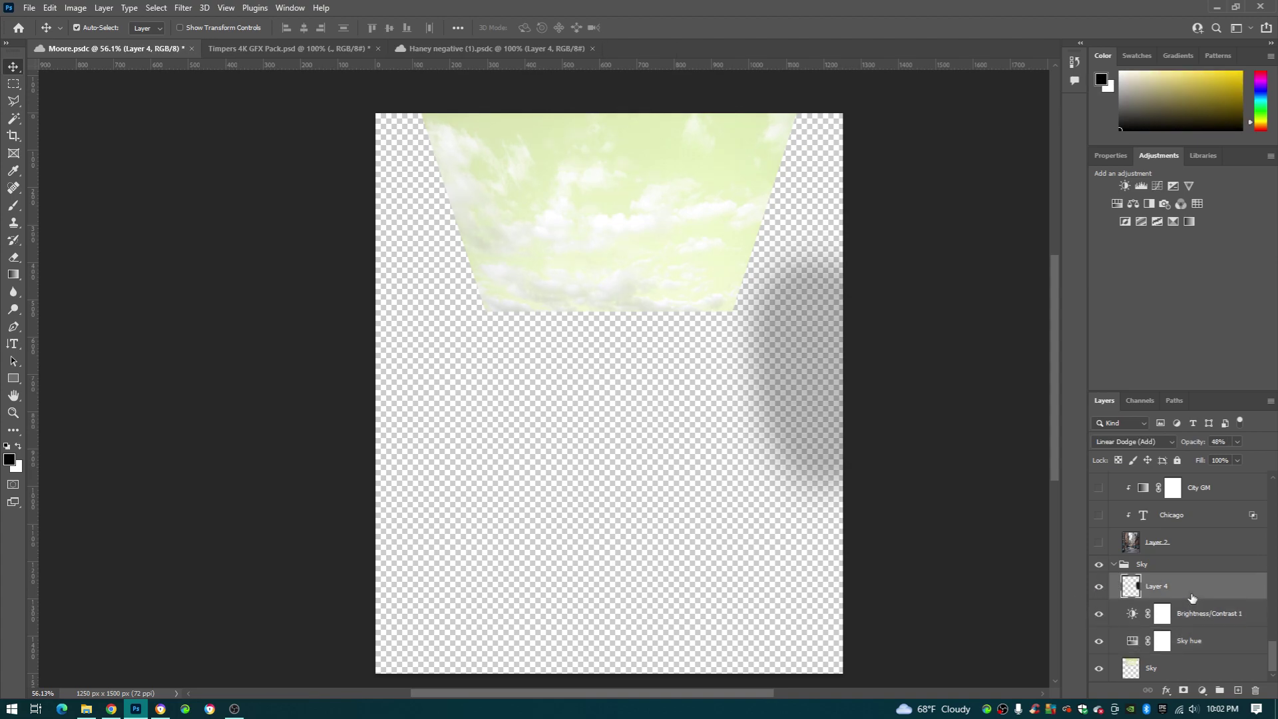
pyautogui.click(1099, 587)
pyautogui.click(1099, 587)
pyautogui.click(1100, 587)
pyautogui.click(1099, 587)
# Show the Layer 2 street photo above the Sky group and compare the composition with and without it.
pyautogui.click(1099, 537)
pyautogui.scroll(1, 797, 531)
pyautogui.hscroll(1, 741, 513)
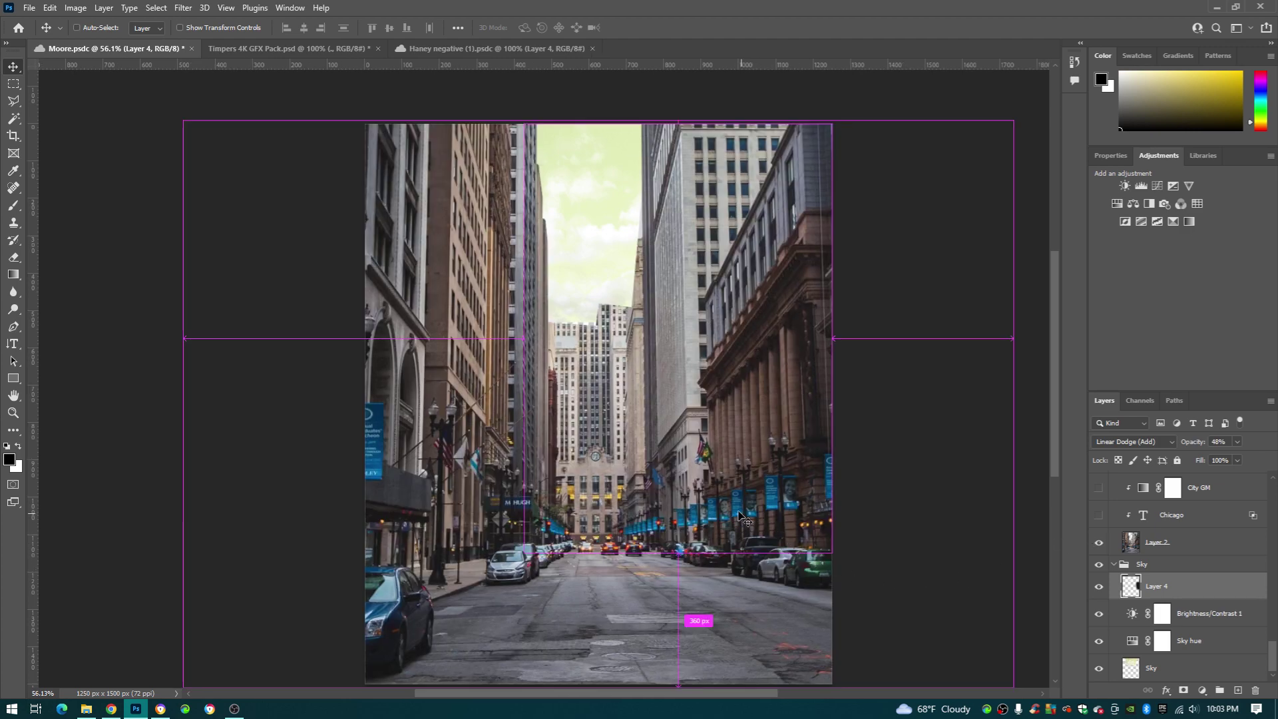
pyautogui.hscroll(1, 737, 514)
pyautogui.scroll(-1, 650, 471)
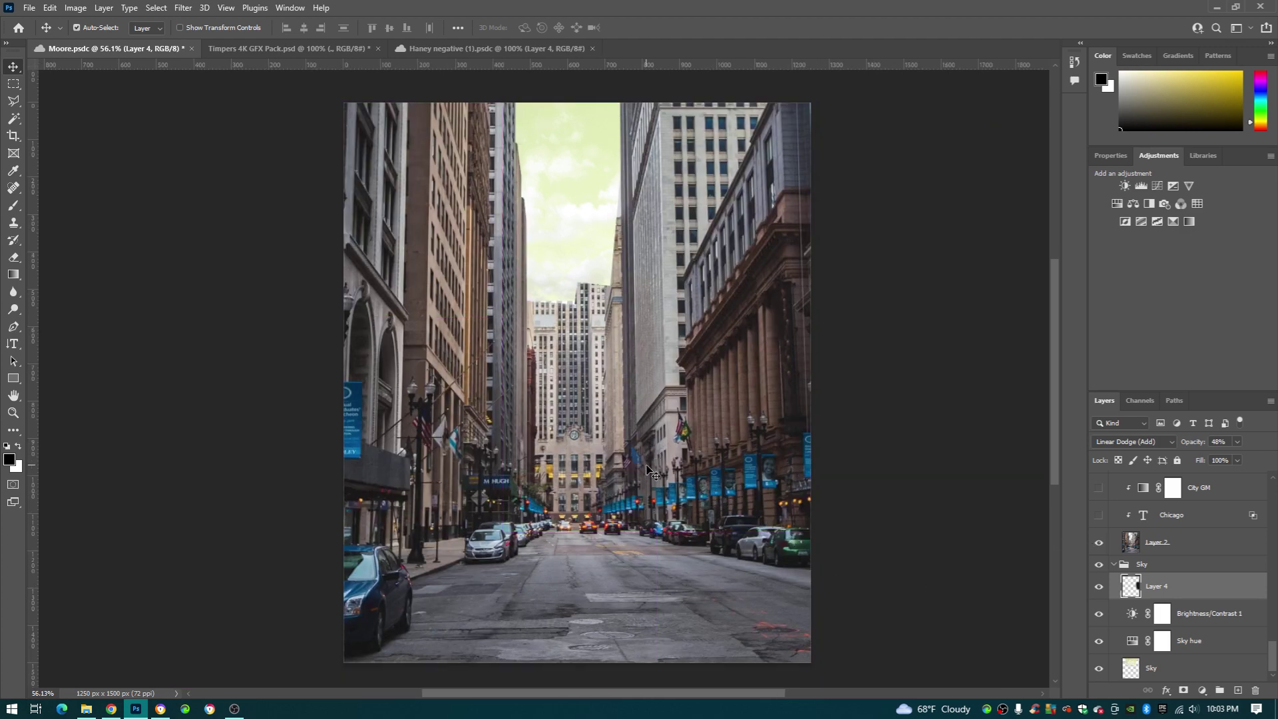
pyautogui.click(1100, 543)
pyautogui.click(1100, 543)
pyautogui.scroll(1, 679, 548)
pyautogui.hscroll(1, 666, 521)
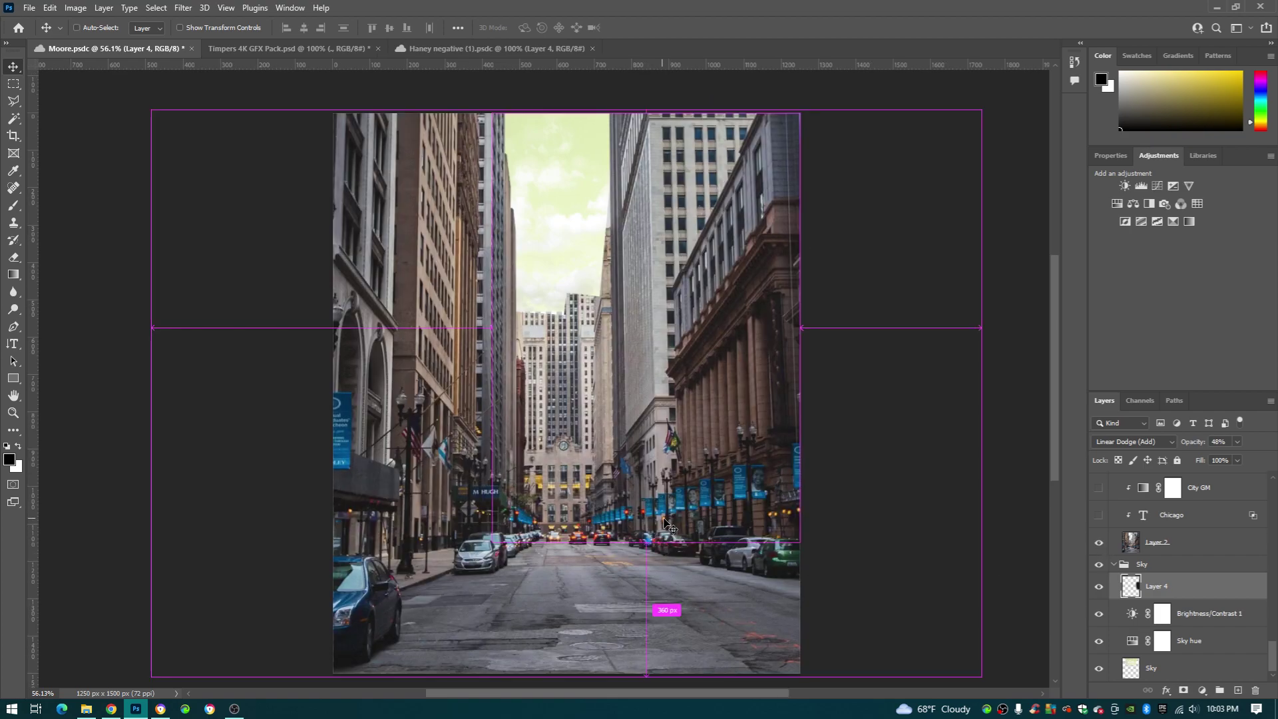
pyautogui.scroll(2, 1145, 558)
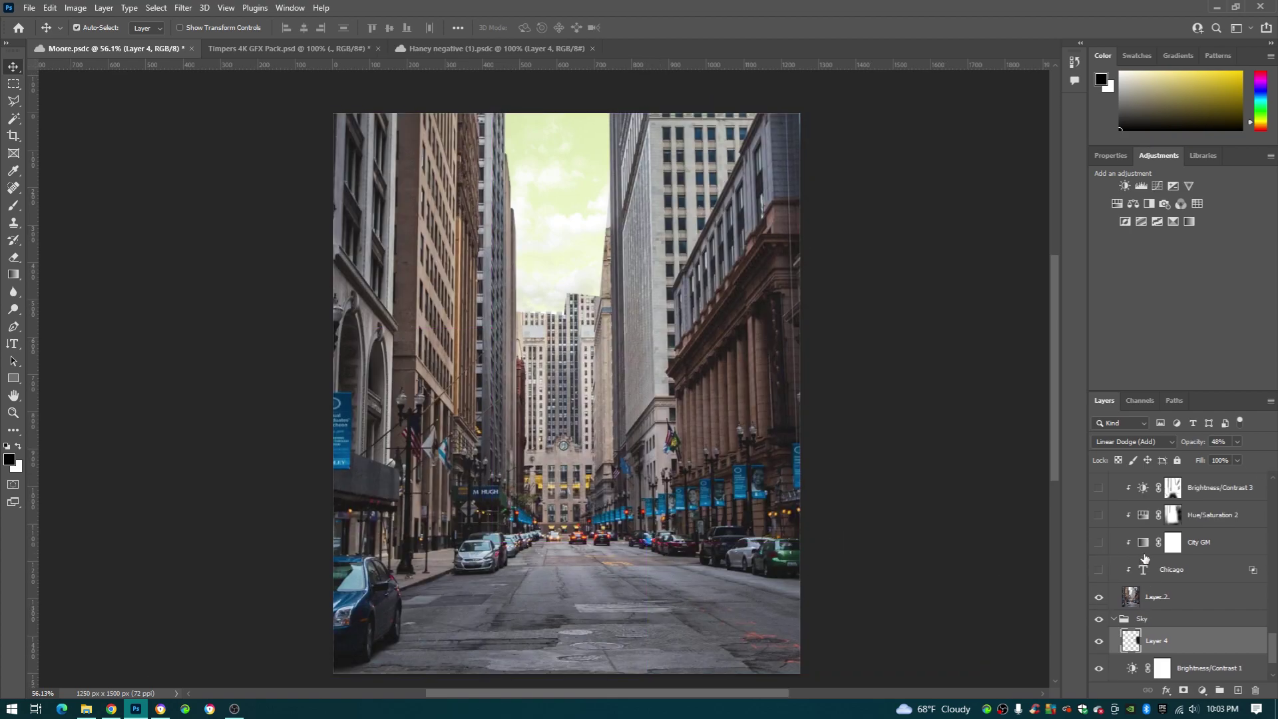
# Activate the Spot Healing Brush Tool and show the Chicago text layer on the columned building.
pyautogui.click(1100, 570)
pyautogui.click(1100, 570)
pyautogui.scroll(2, 783, 331)
pyautogui.scroll(2, 783, 331)
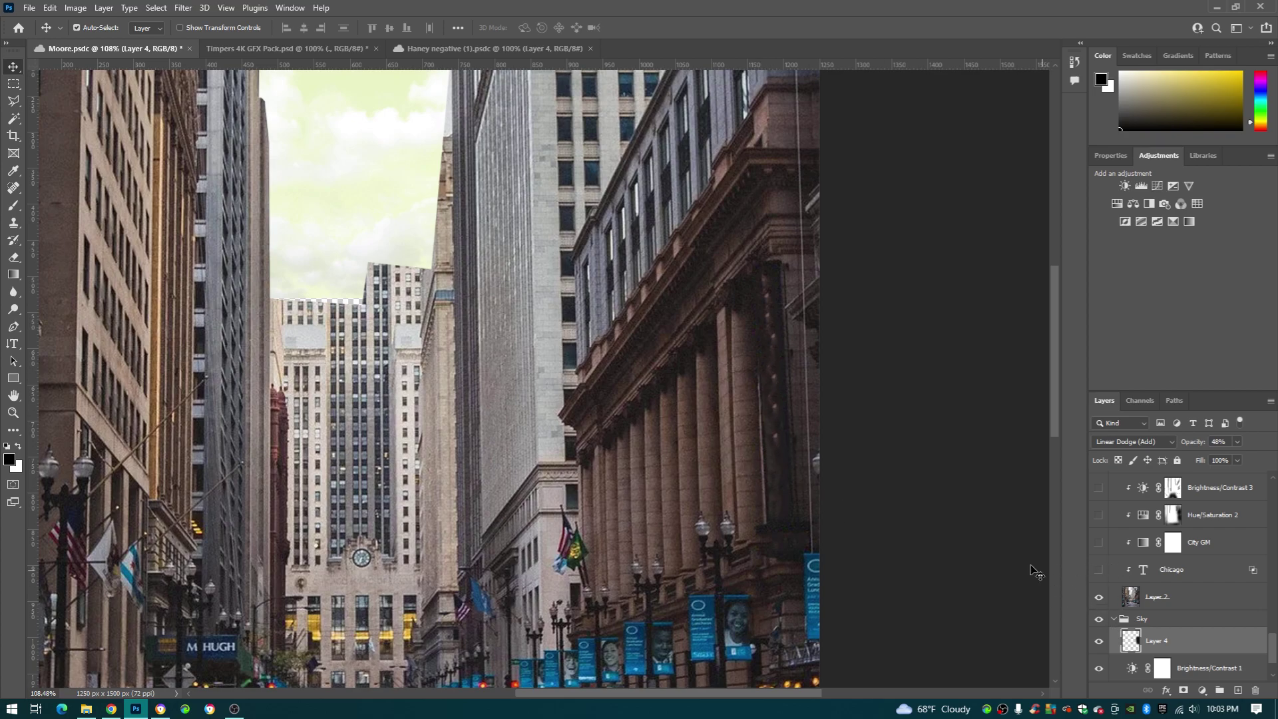
pyautogui.click(14, 188)
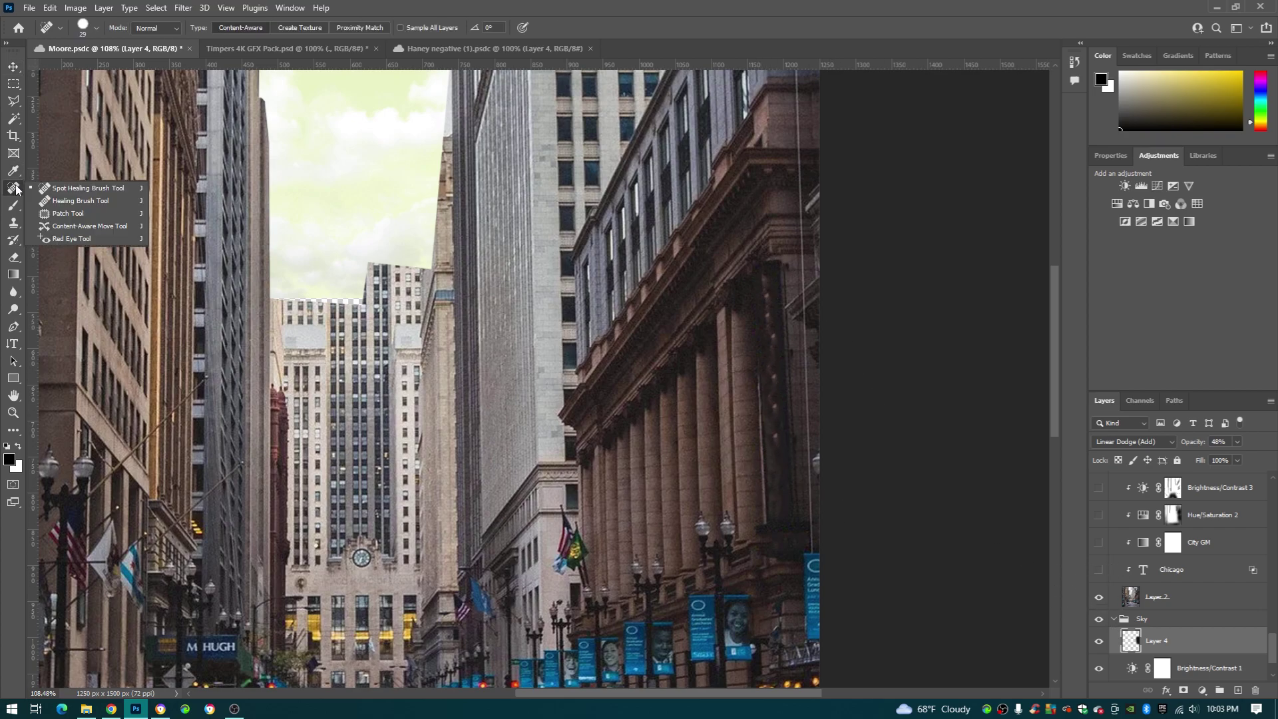
pyautogui.click(66, 188)
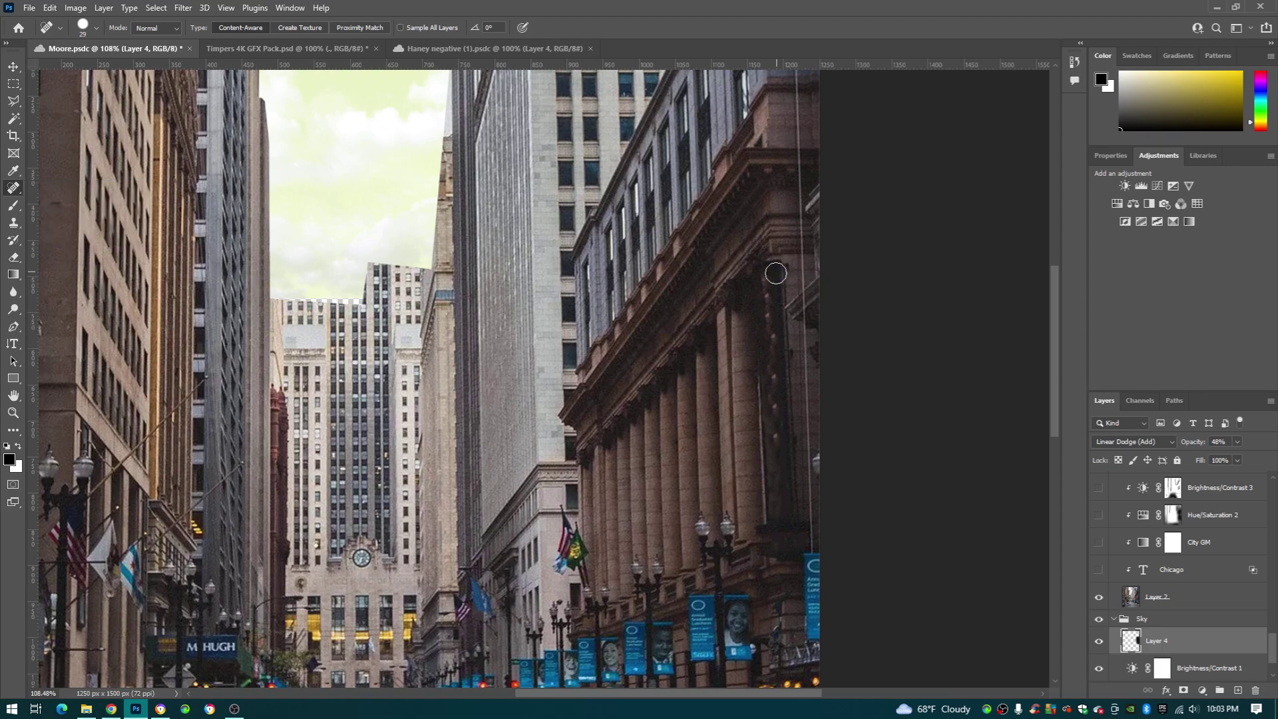
pyautogui.click(1099, 571)
pyautogui.scroll(-3, 716, 498)
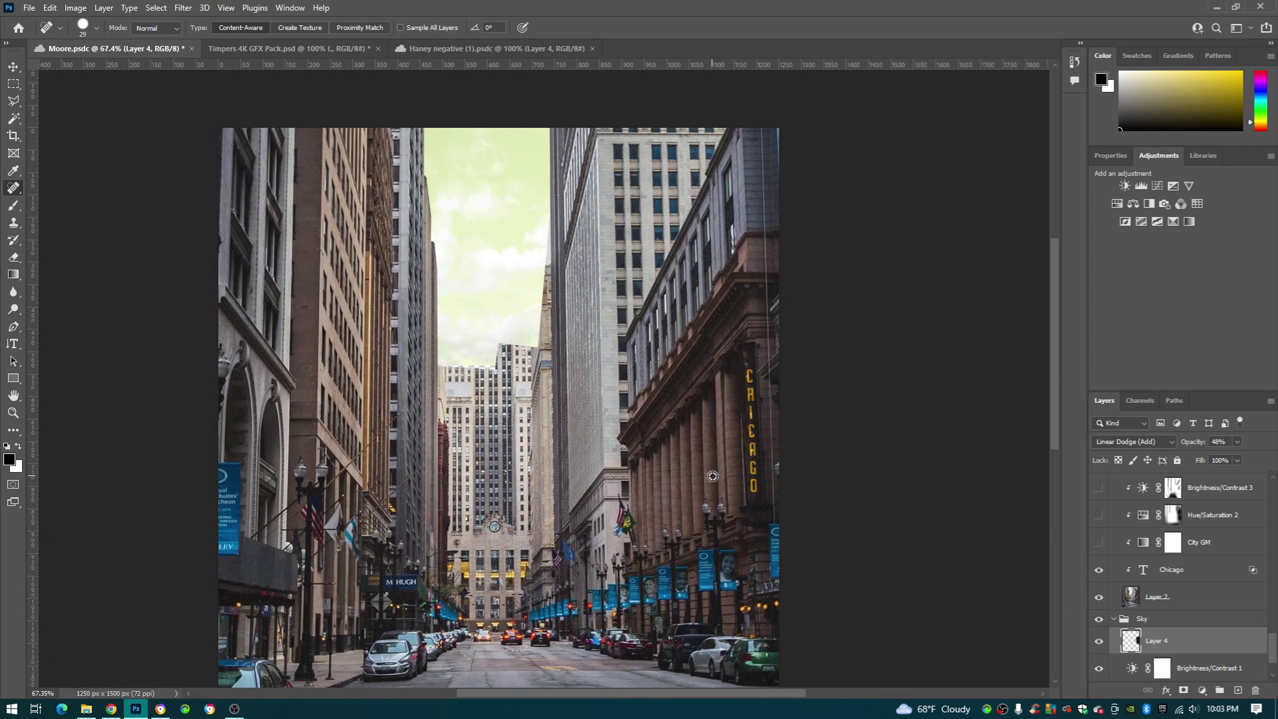
pyautogui.scroll(-3, 717, 498)
pyautogui.hscroll(-1, 912, 512)
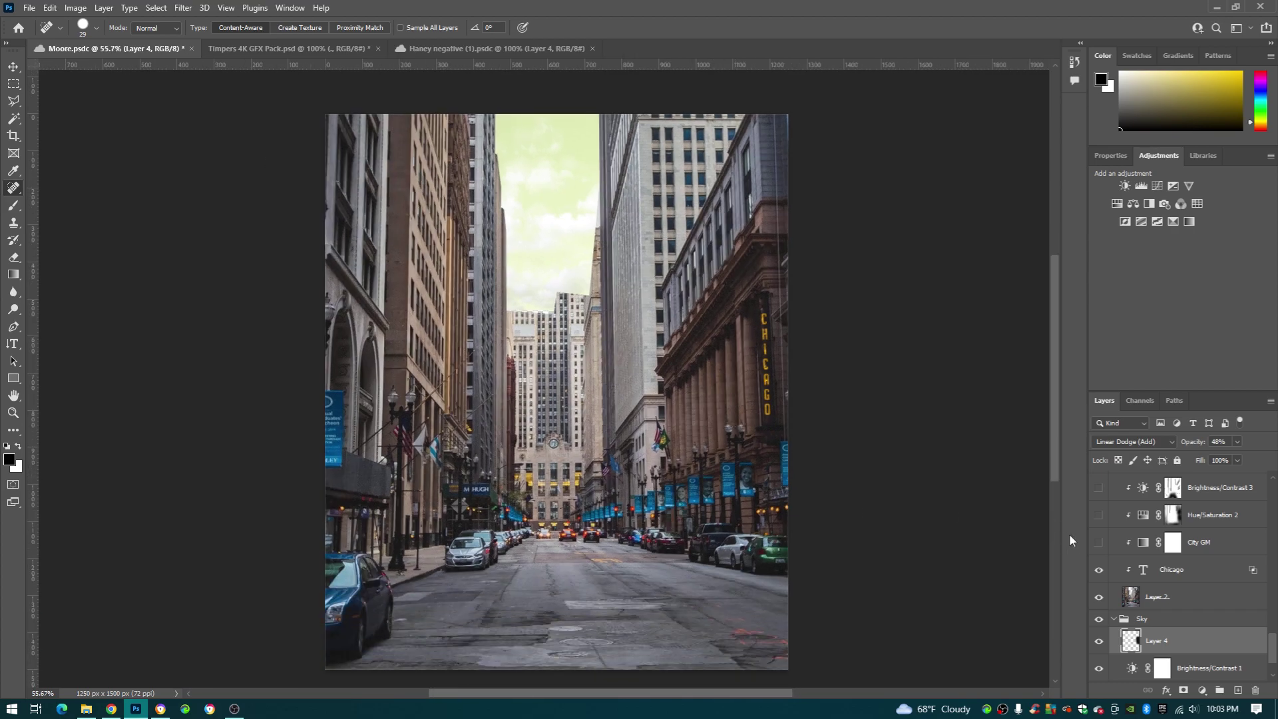
# Show the City GM gradient map layer and inspect its gradient in the Gradient Editor.
pyautogui.click(1099, 544)
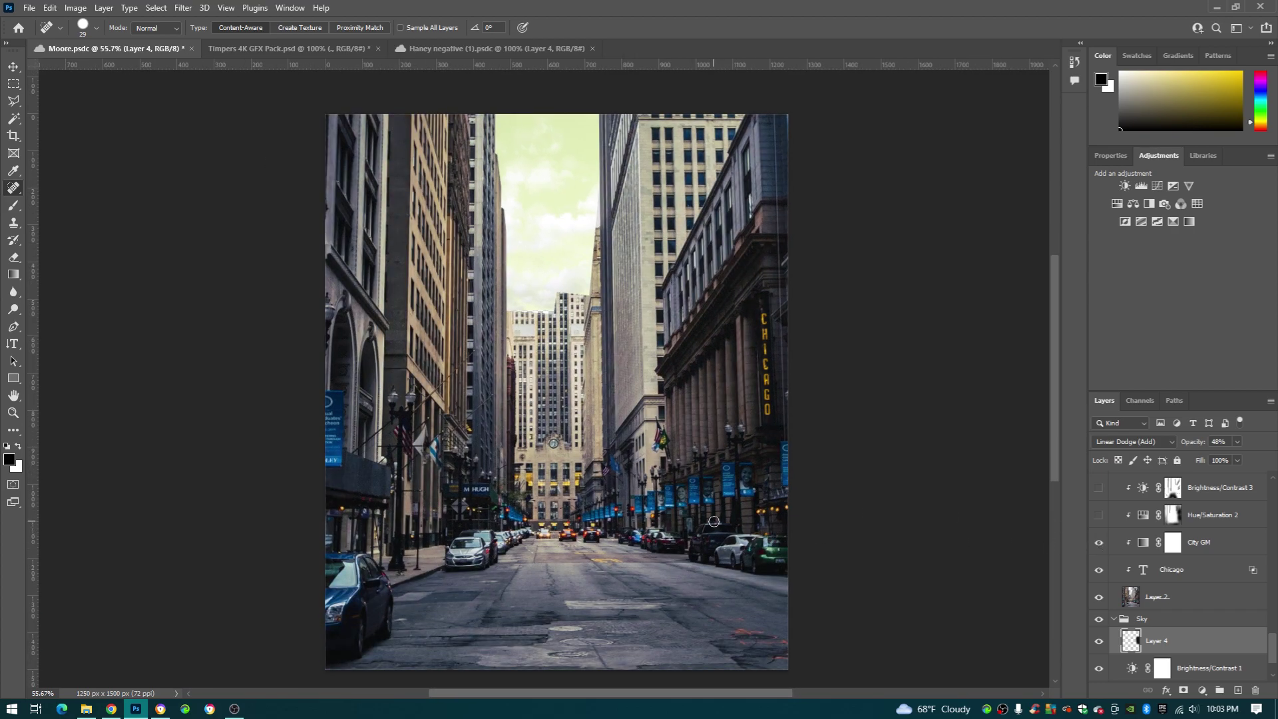
pyautogui.click(1237, 548)
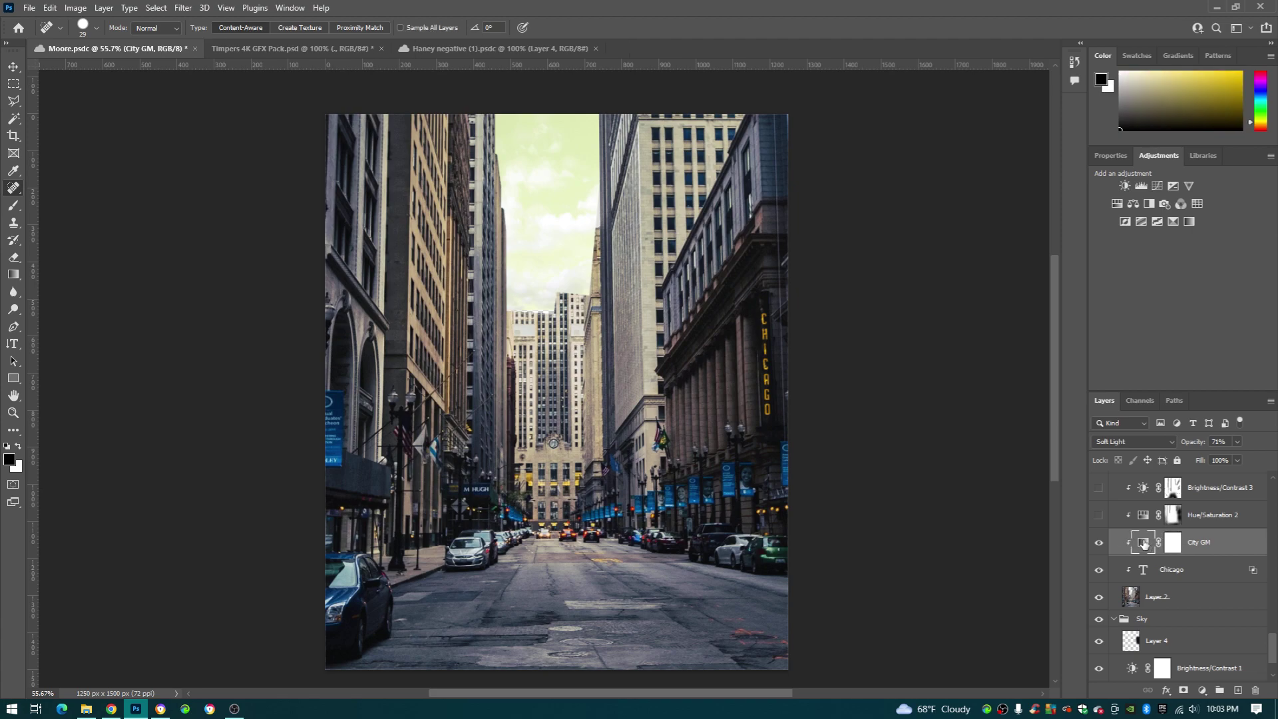
pyautogui.doubleClick(1142, 545)
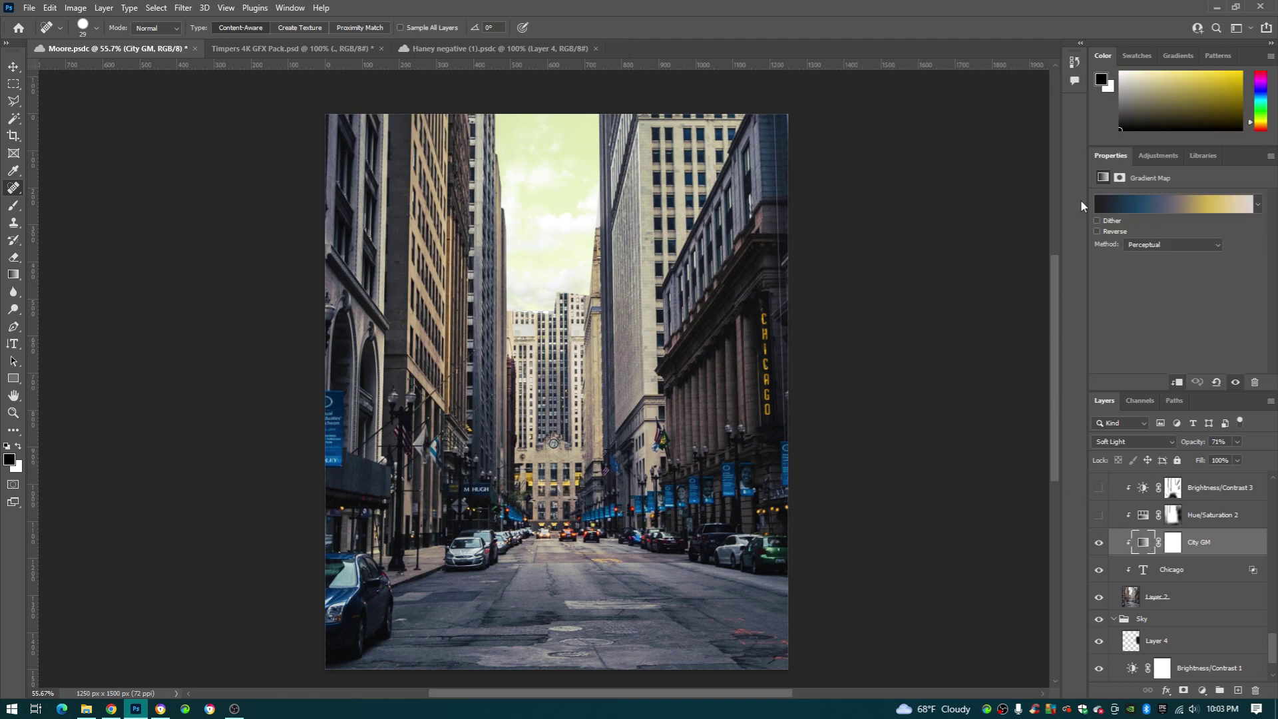
pyautogui.click(1127, 199)
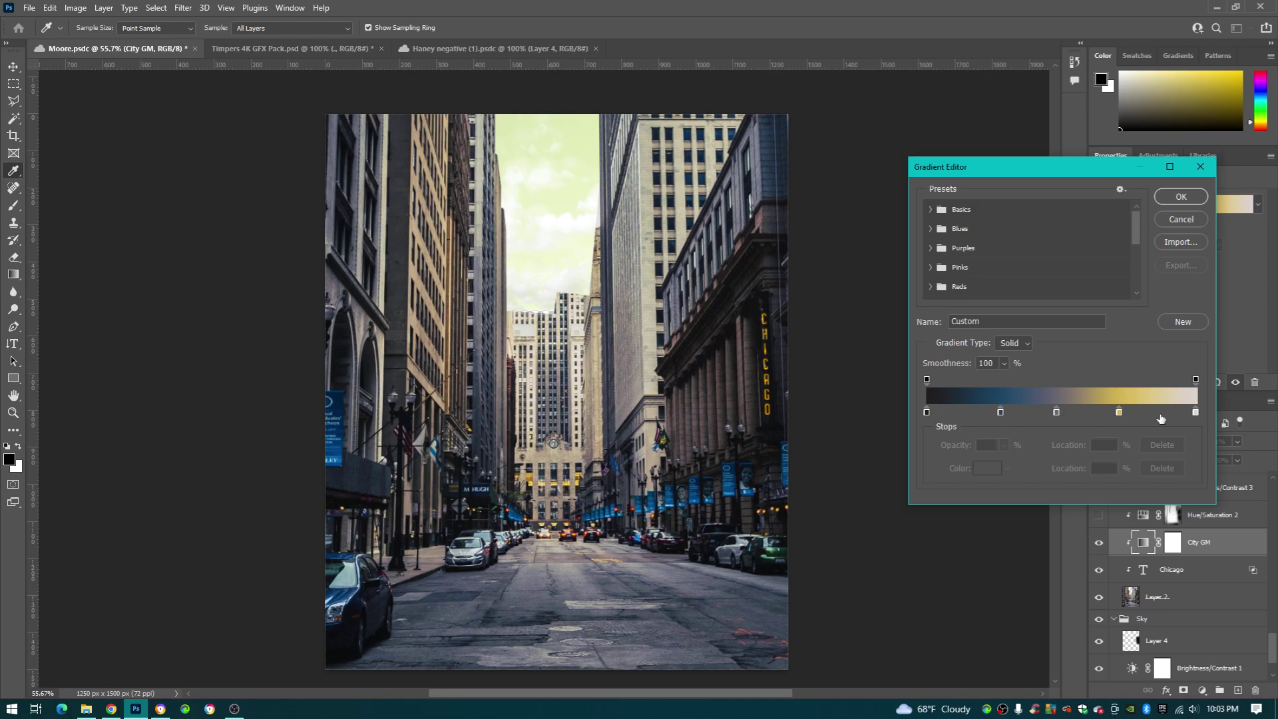
pyautogui.click(1197, 169)
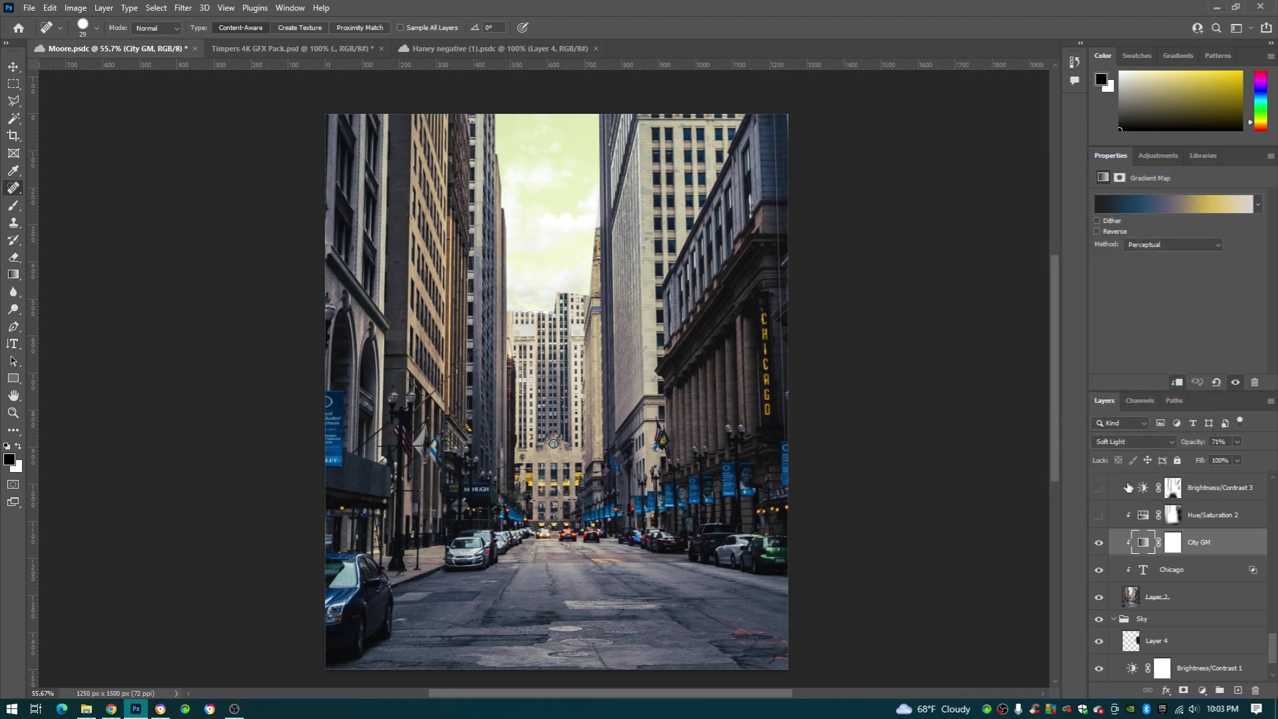
# Compare the street with the City GM layer off and on, and re-examine its gradient colour stops.
pyautogui.click(1099, 543)
pyautogui.click(1099, 543)
pyautogui.click(1118, 208)
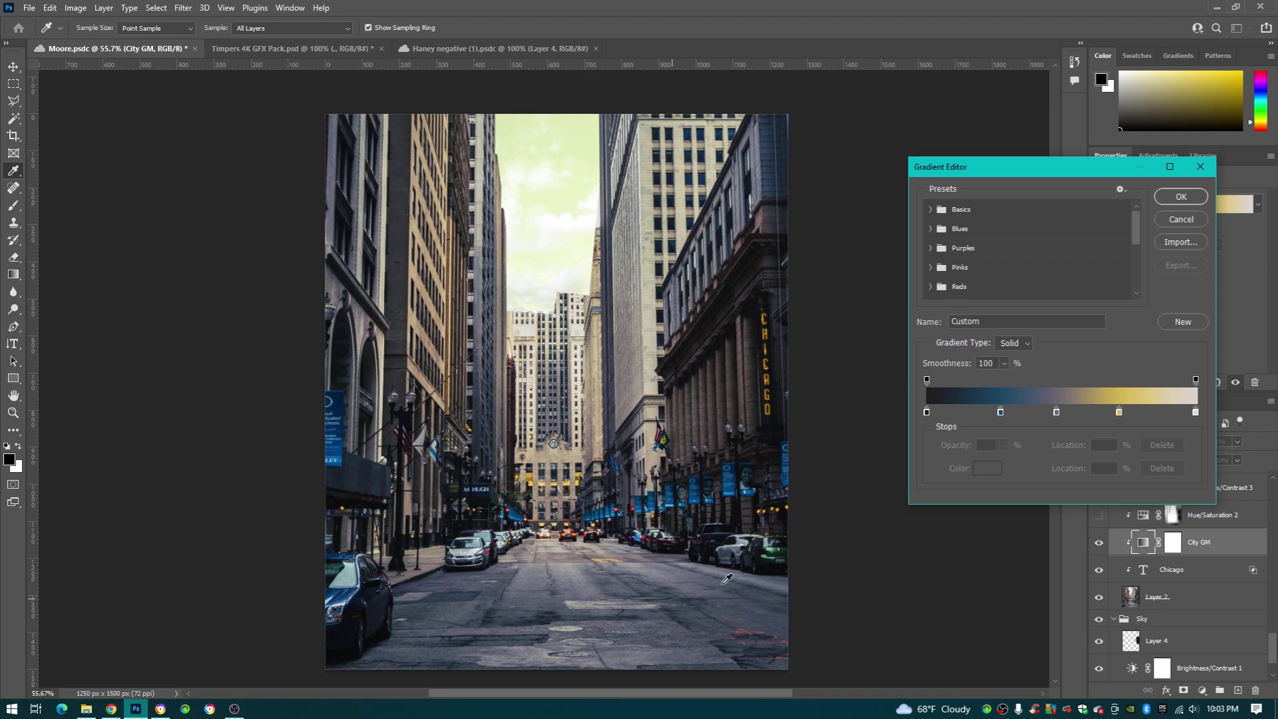
pyautogui.click(1192, 168)
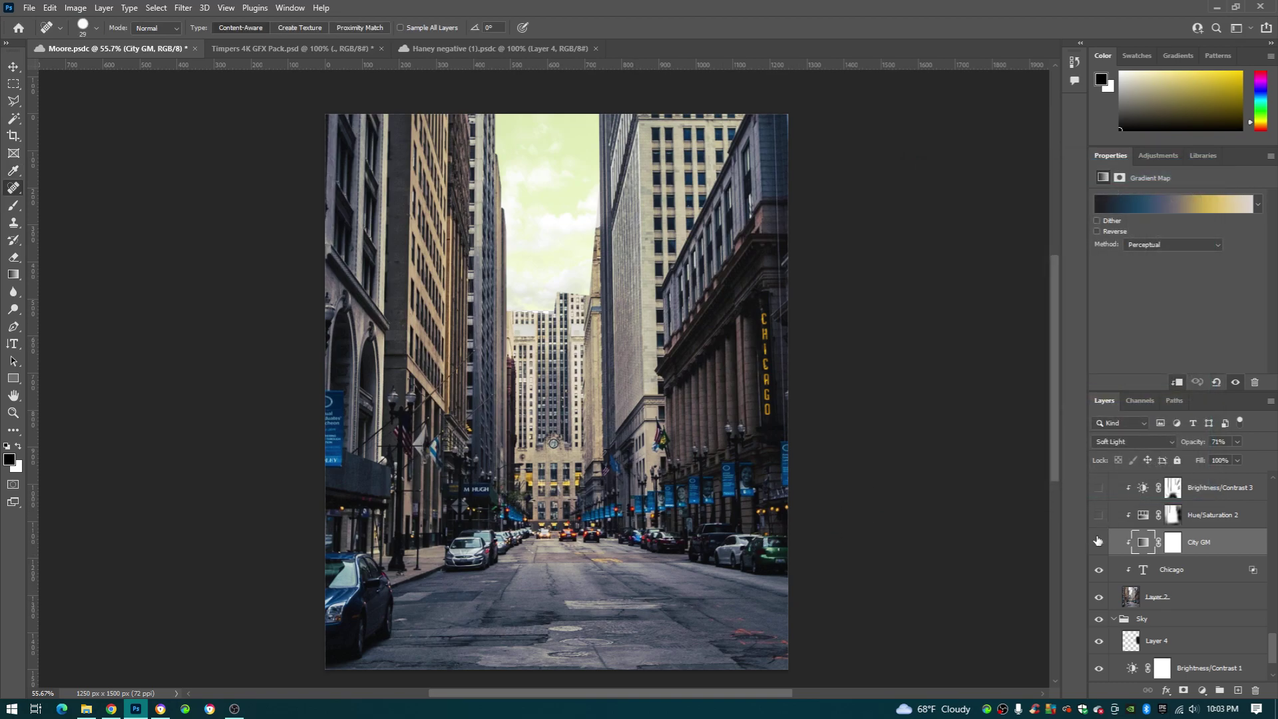
pyautogui.click(1100, 543)
pyautogui.click(1100, 543)
# Show the Hue/Saturation 2 layer above City GM and open its settings.
pyautogui.moveTo(607, 527); pyautogui.dragTo(629, 508)
pyautogui.hscroll(2, 625, 499)
pyautogui.scroll(1, 628, 491)
pyautogui.scroll(1, 1134, 549)
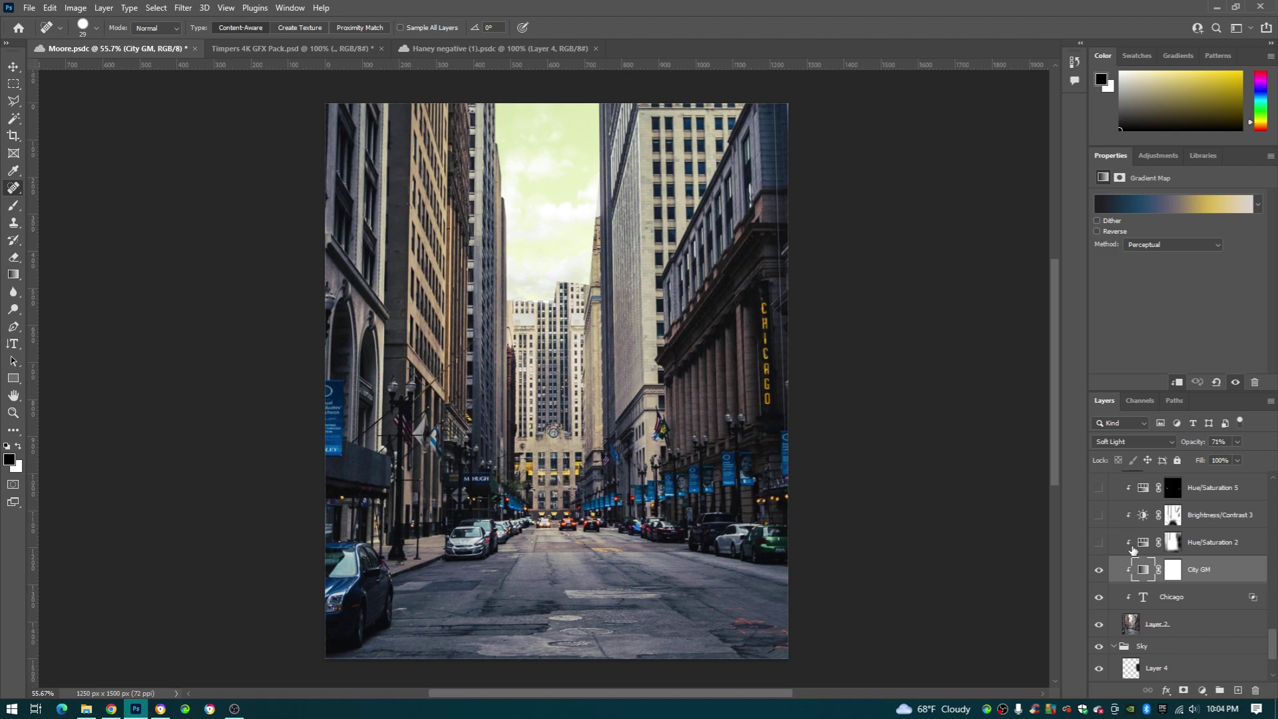
pyautogui.click(1099, 544)
pyautogui.click(1099, 544)
pyautogui.click(1099, 544)
pyautogui.click(1143, 542)
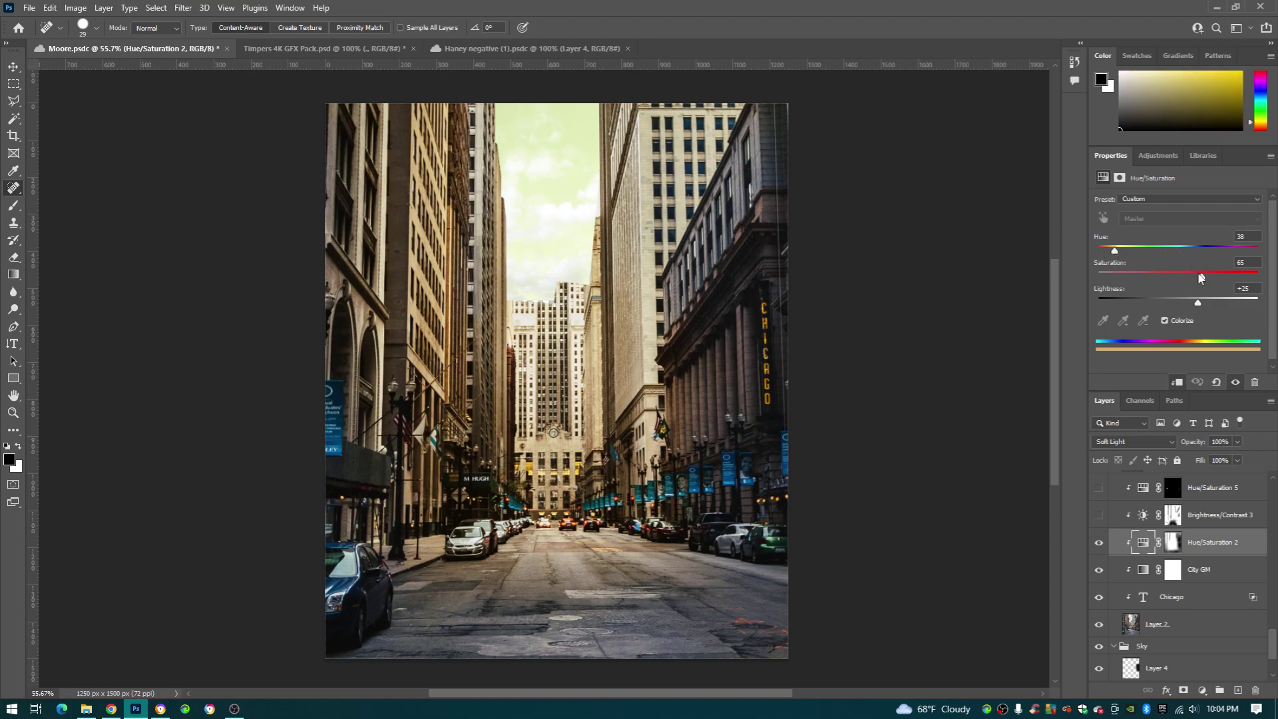
# Compare the street colours with the Hue/Saturation 2 layer off and on.
pyautogui.click(1099, 544)
pyautogui.click(1100, 544)
pyautogui.click(1099, 544)
pyautogui.click(1100, 544)
pyautogui.scroll(-1, 600, 571)
pyautogui.scroll(1, 603, 557)
# Show the Brightness/Contrast 3 layer to darken the street and select its layer mask.
pyautogui.click(1098, 515)
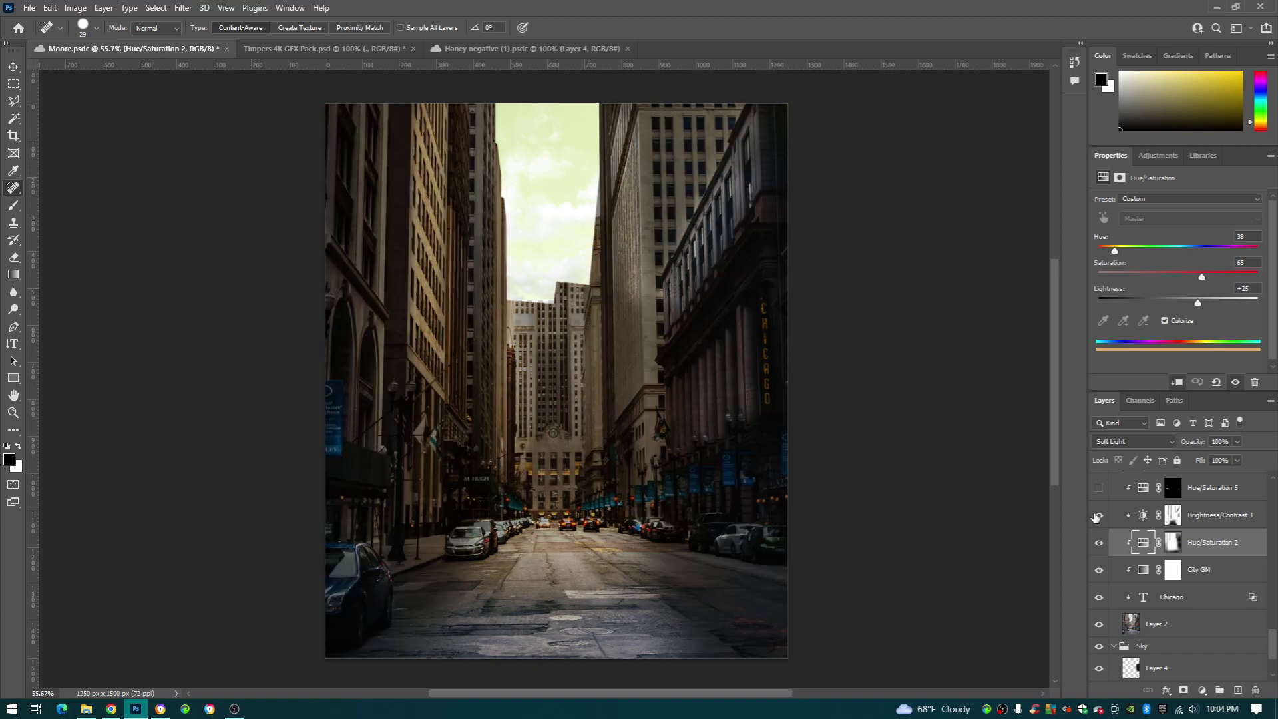
pyautogui.click(1173, 516)
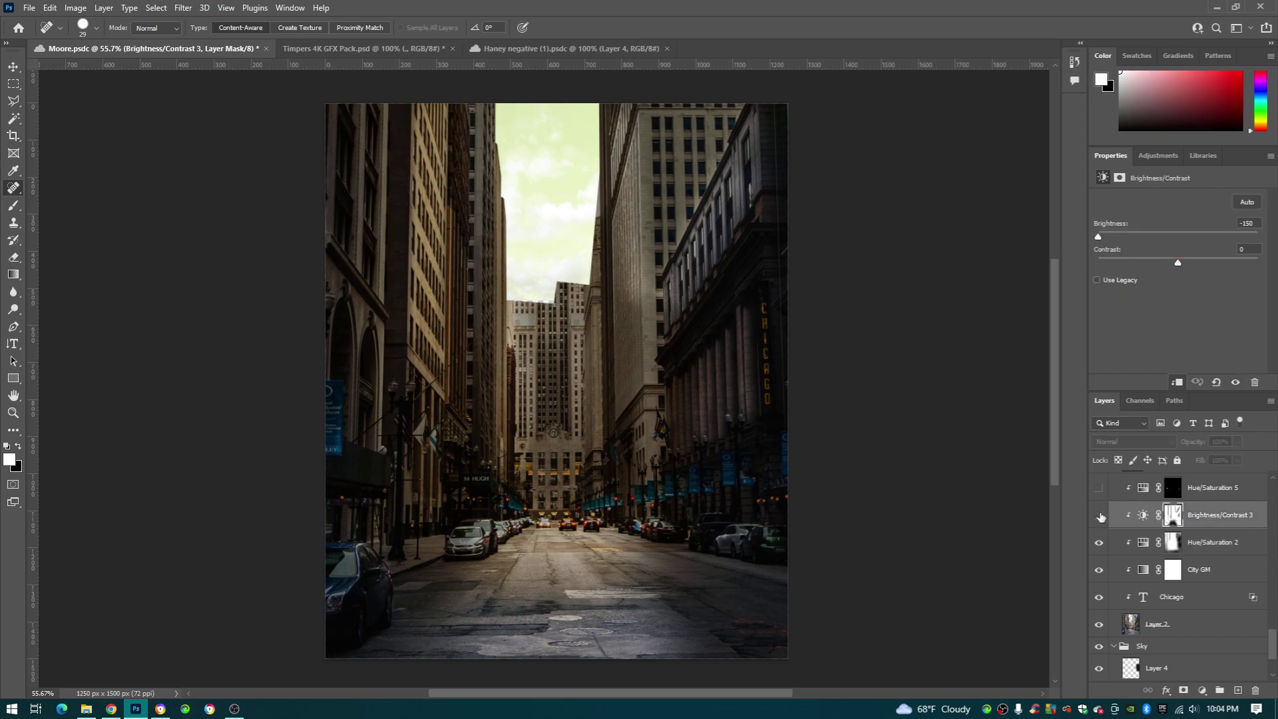
pyautogui.click(1100, 515)
pyautogui.click(1100, 516)
pyautogui.click(1100, 516)
pyautogui.click(1099, 515)
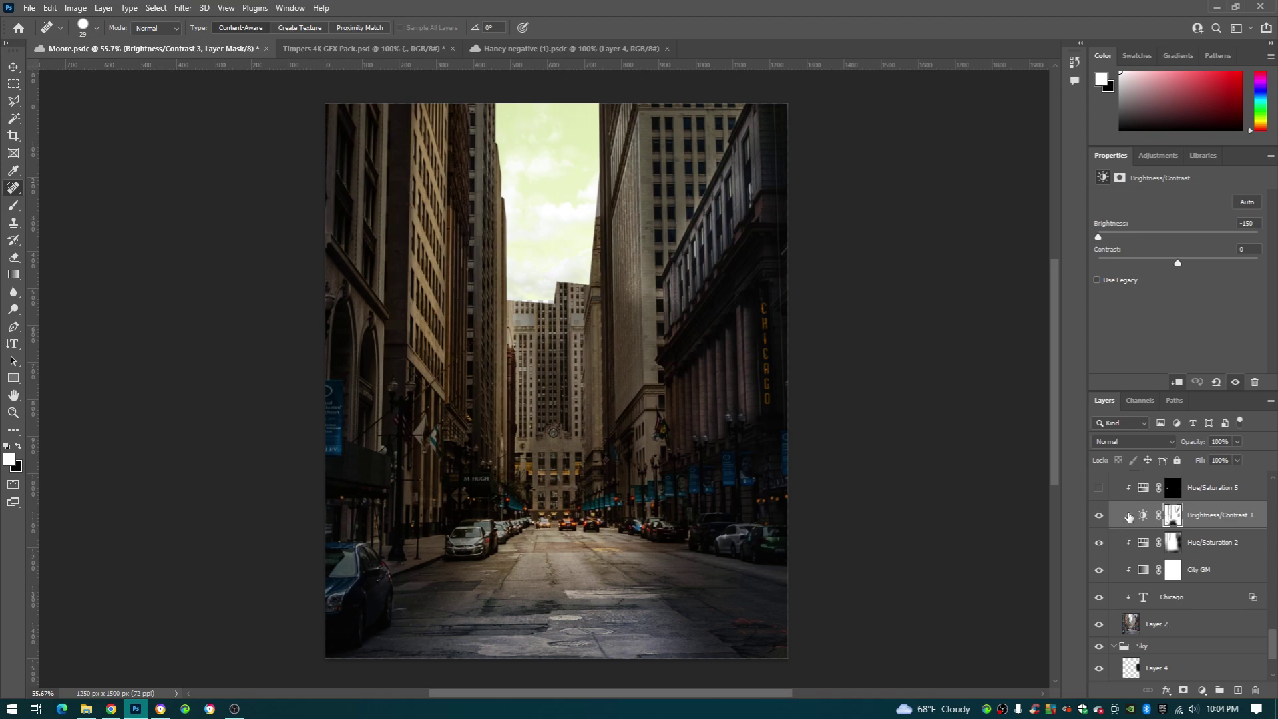
pyautogui.click(1173, 518)
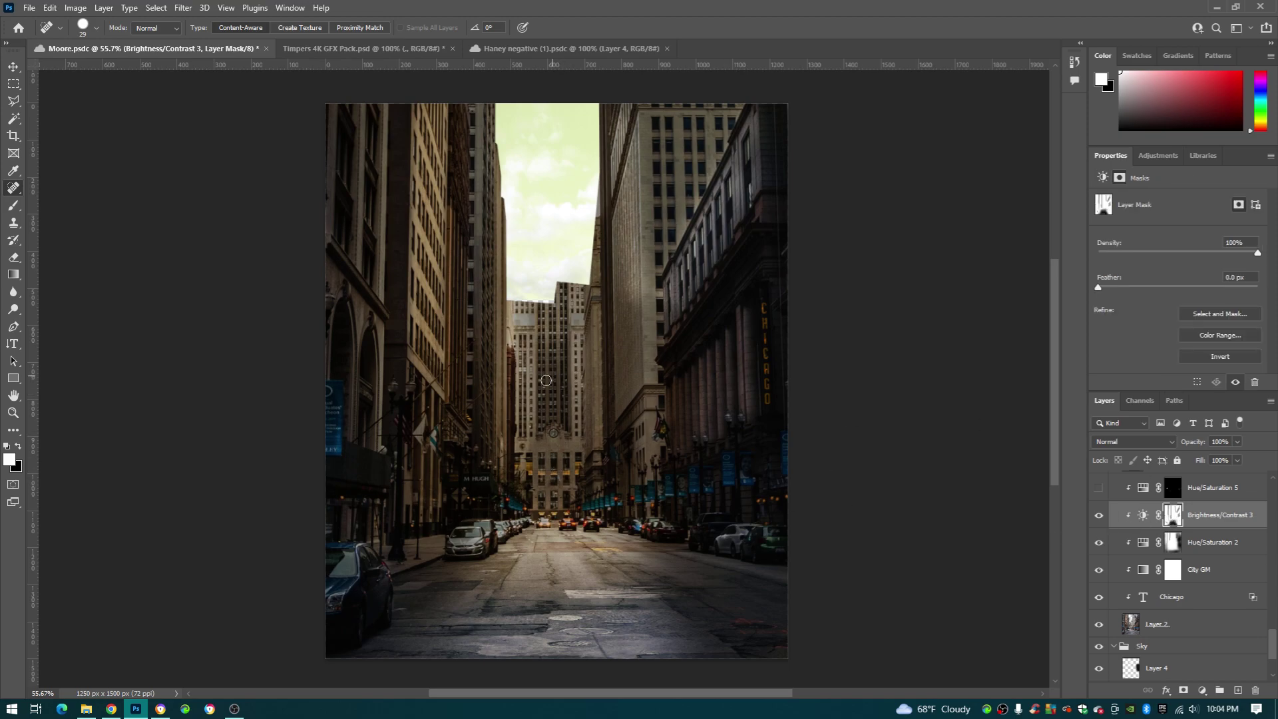
# Activate the Brush tool with black as the foreground colour and reduce the brush size to 221.
pyautogui.press('b')
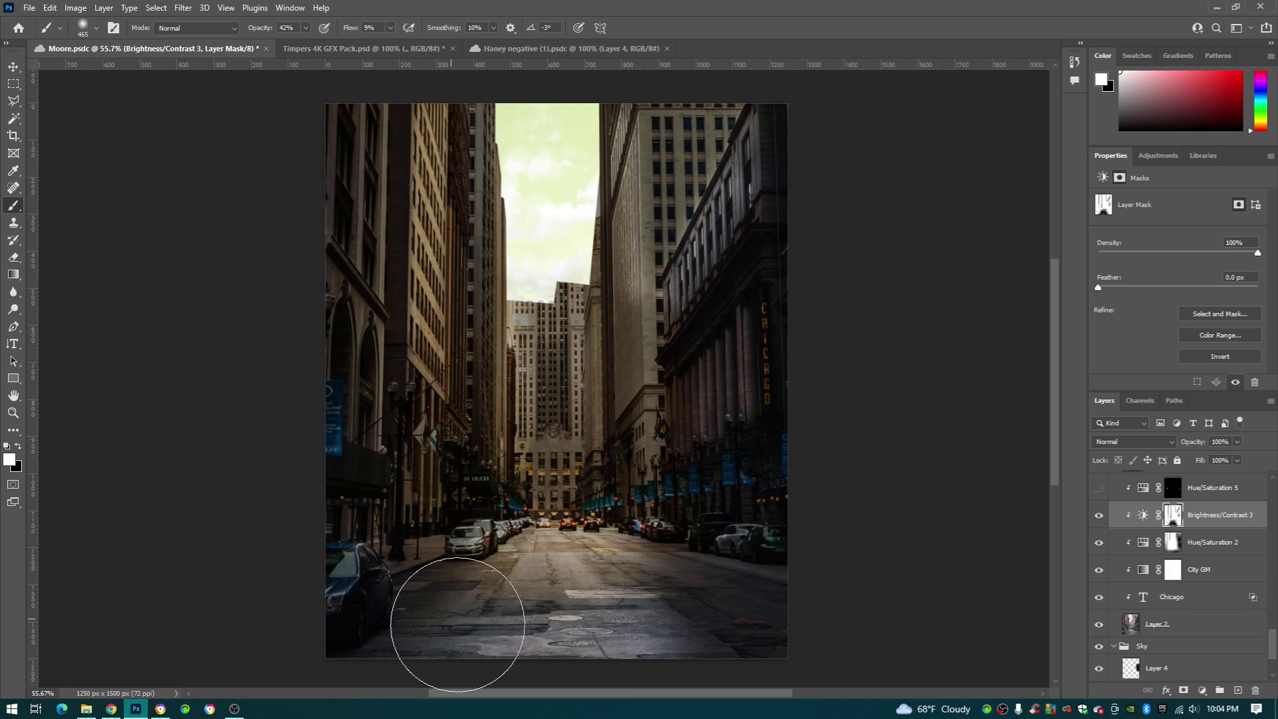
pyautogui.click(18, 445)
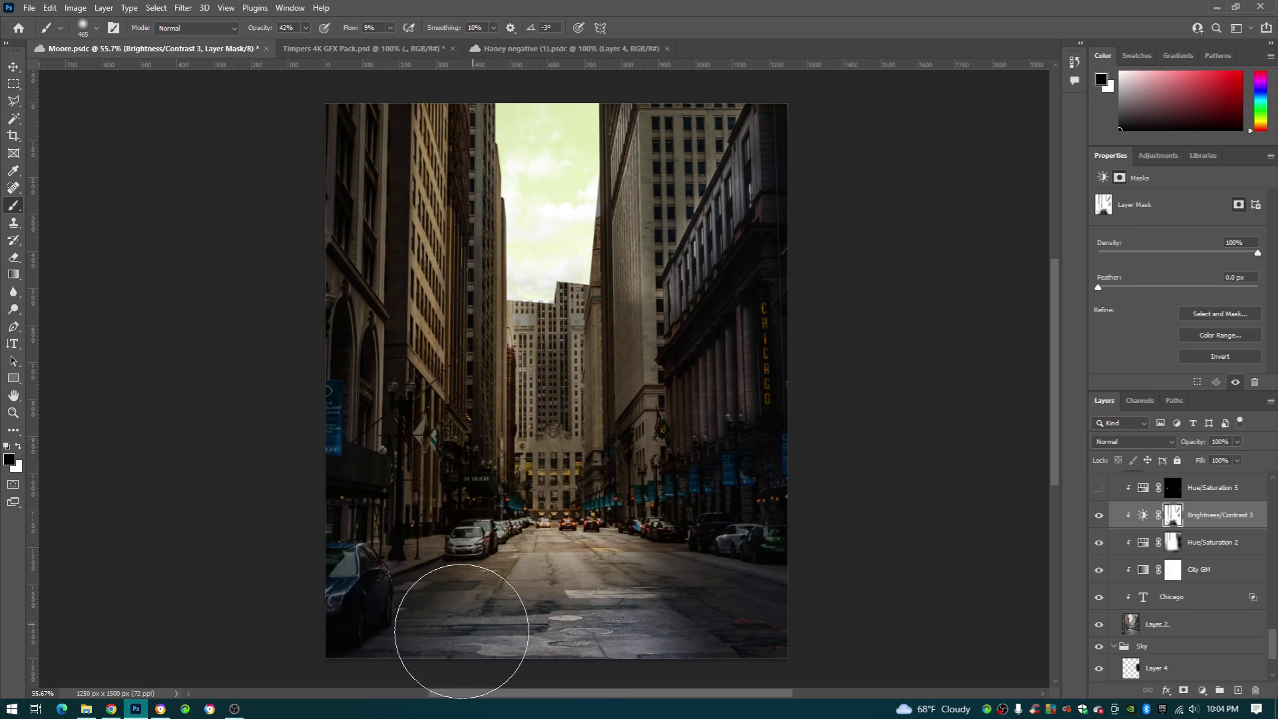
pyautogui.click(1095, 516)
pyautogui.click(1095, 517)
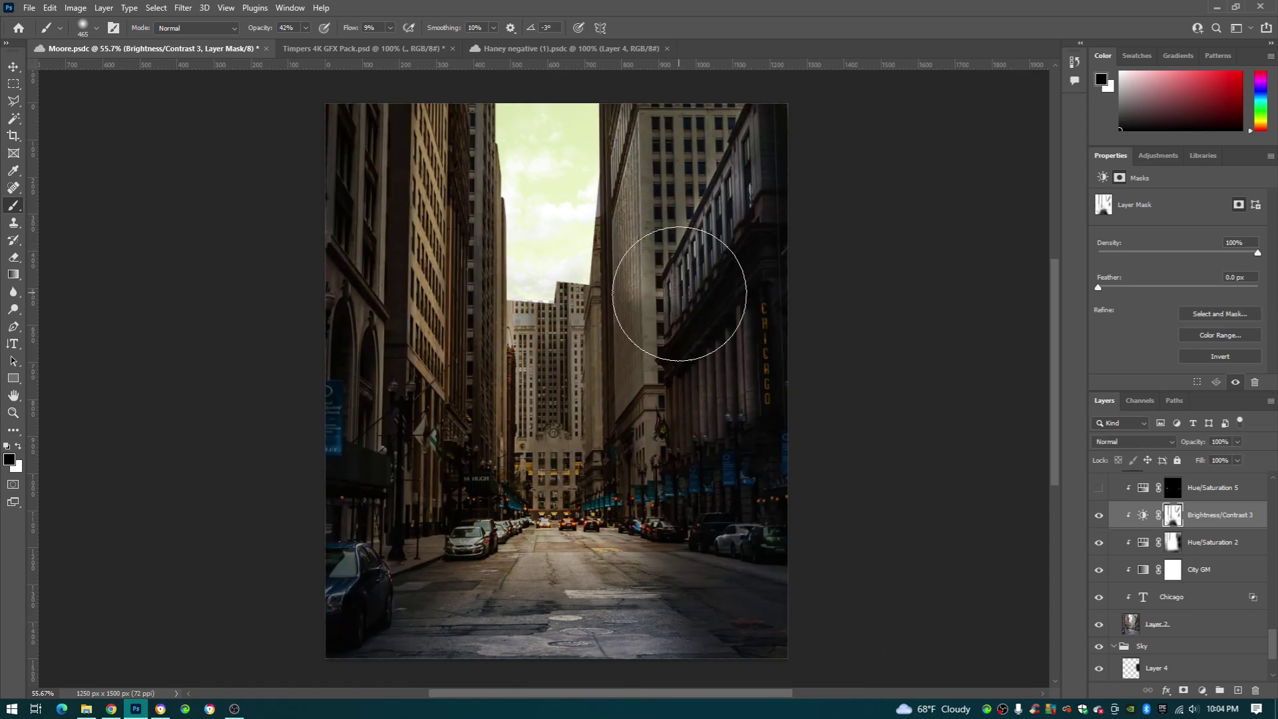
pyautogui.keyDown('alt'); pyautogui.moveTo(635, 209); pyautogui.dragTo(584, 204); pyautogui.keyUp('alt')
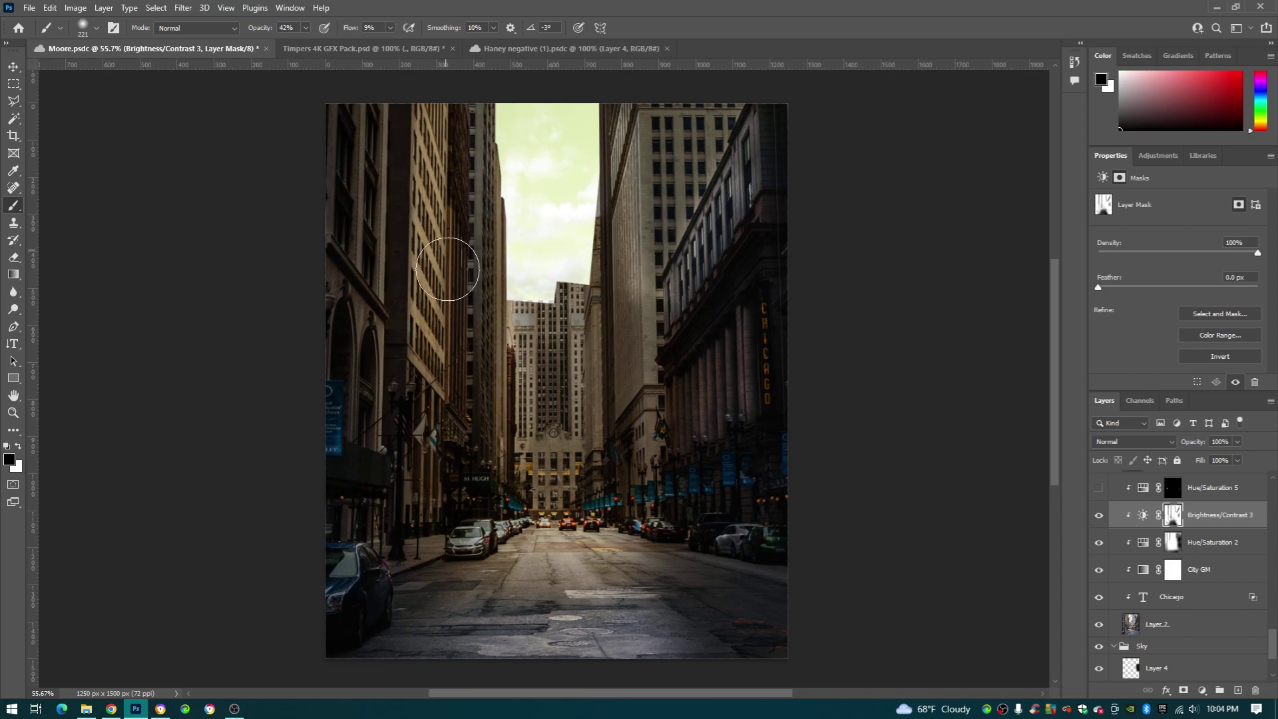
pyautogui.click(1099, 516)
pyautogui.click(1099, 516)
# Show the Hue/Saturation 5 layer that lights the street lamps and open its settings.
pyautogui.scroll(1, 1101, 518)
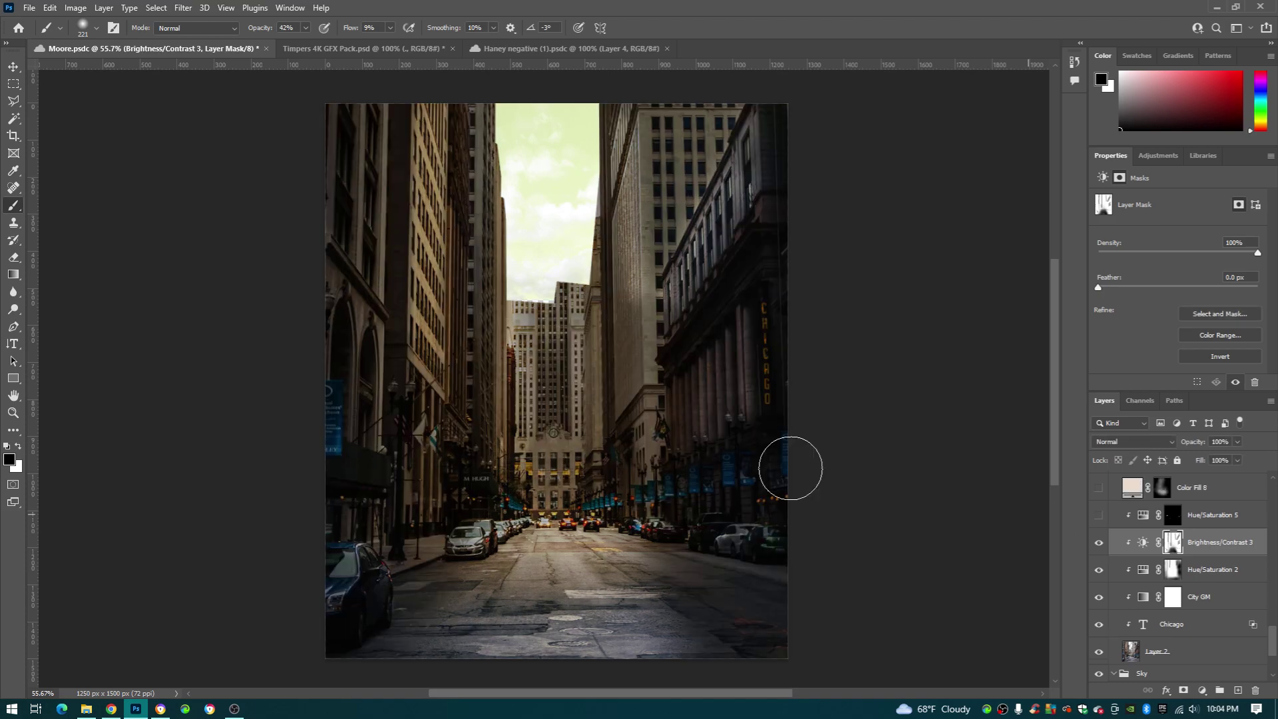
pyautogui.click(1106, 516)
pyautogui.click(1106, 516)
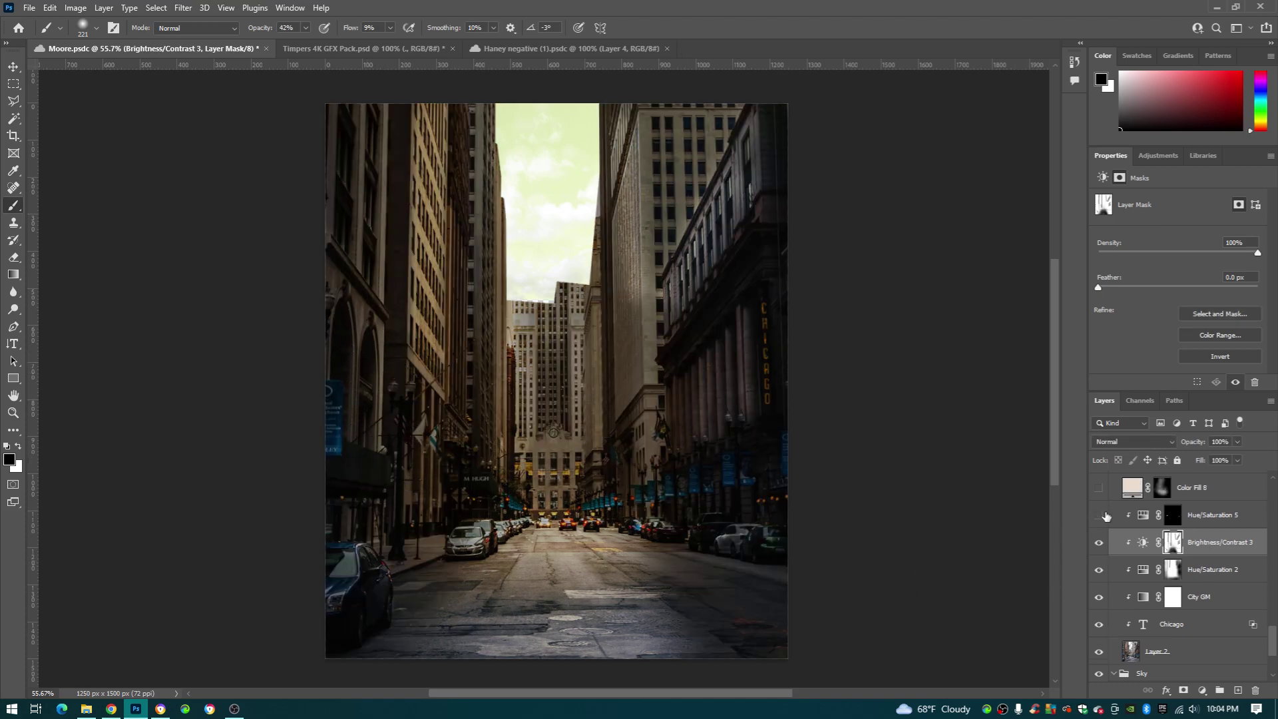
pyautogui.click(1141, 516)
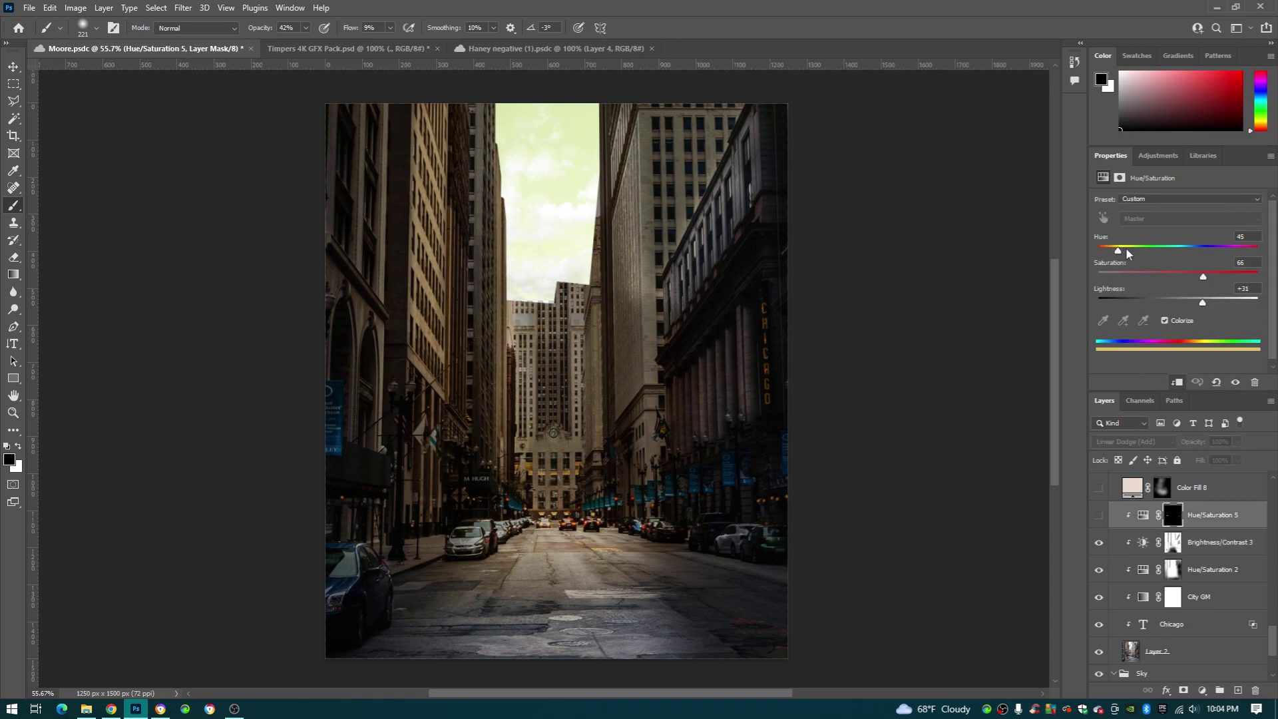
pyautogui.click(1099, 520)
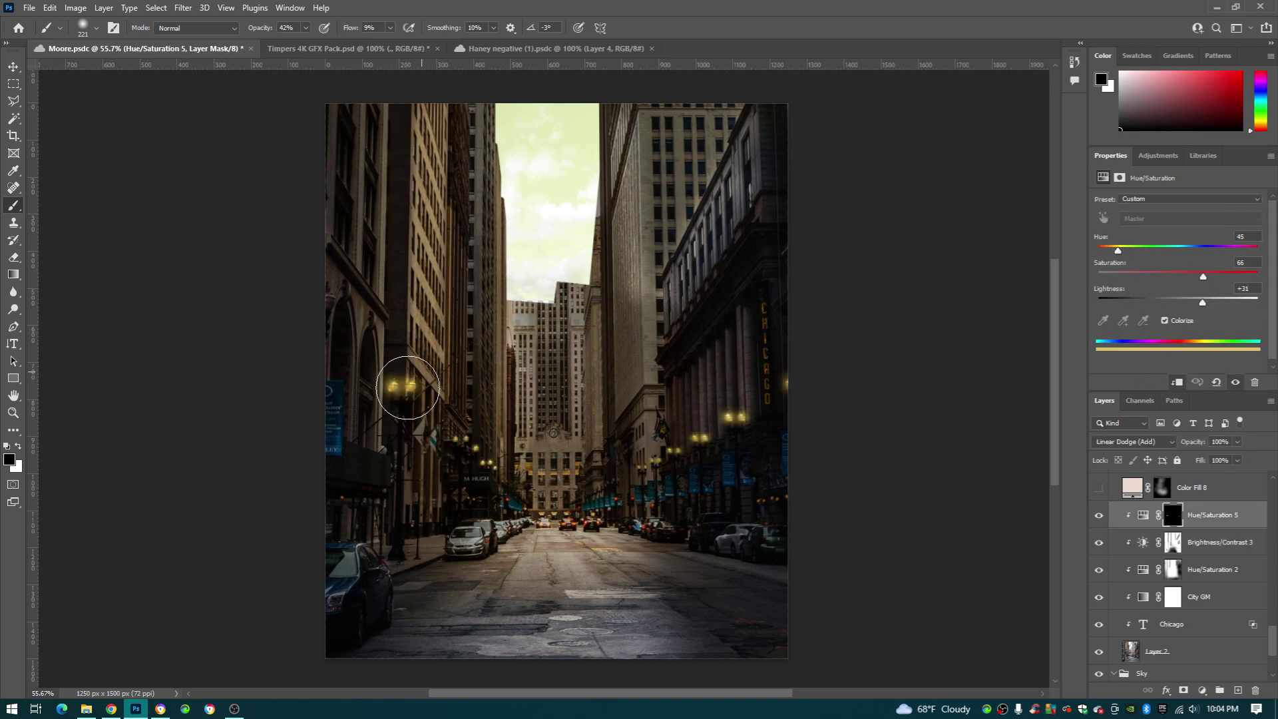
pyautogui.click(1098, 520)
pyautogui.click(1098, 520)
# Brush over the large lamp on the left side of the street on the Hue/Saturation 5 mask, using white at size 62.
pyautogui.keyDown('alt'); pyautogui.moveTo(419, 391); pyautogui.dragTo(315, 398); pyautogui.keyUp('alt')
pyautogui.click(18, 446)
pyautogui.keyDown('alt'); pyautogui.moveTo(398, 389); pyautogui.dragTo(419, 390); pyautogui.keyUp('alt')
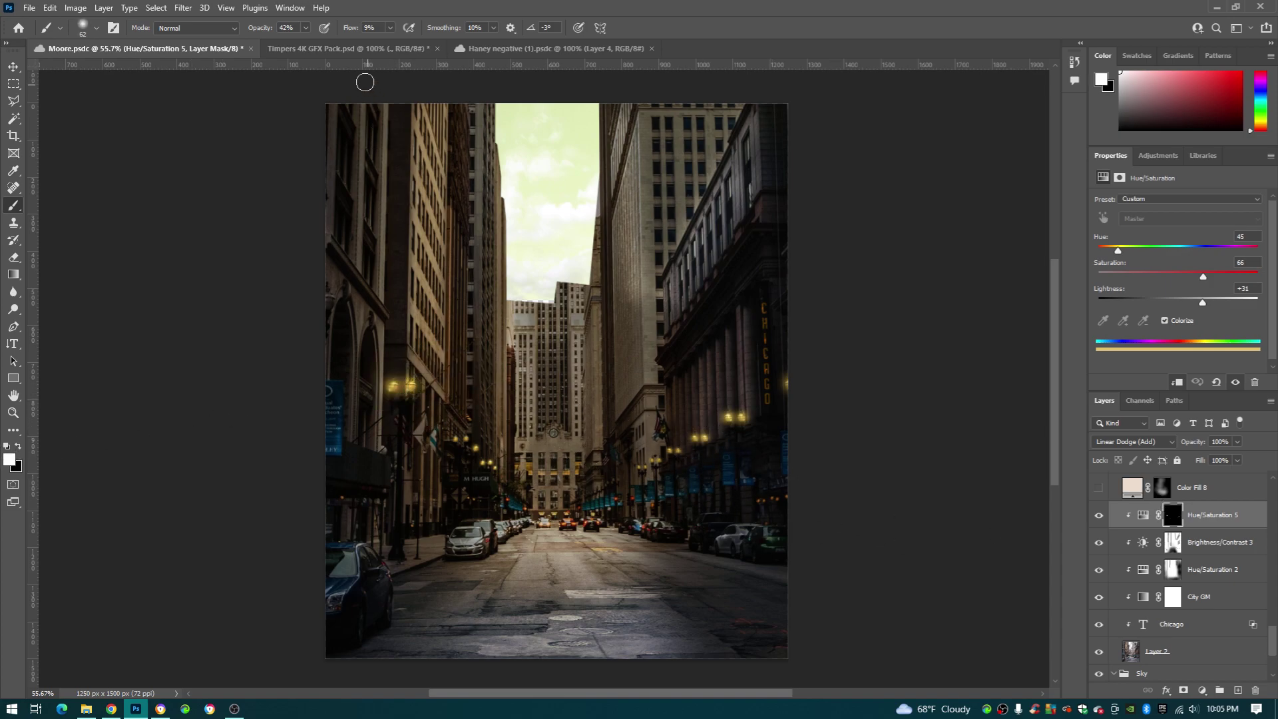
# Raise the brush opacity and flow to 100% and dab the large street lamp on the Hue/Saturation 5 mask.
pyautogui.click(305, 28)
pyautogui.moveTo(307, 43); pyautogui.dragTo(446, 43)
pyautogui.click(391, 28)
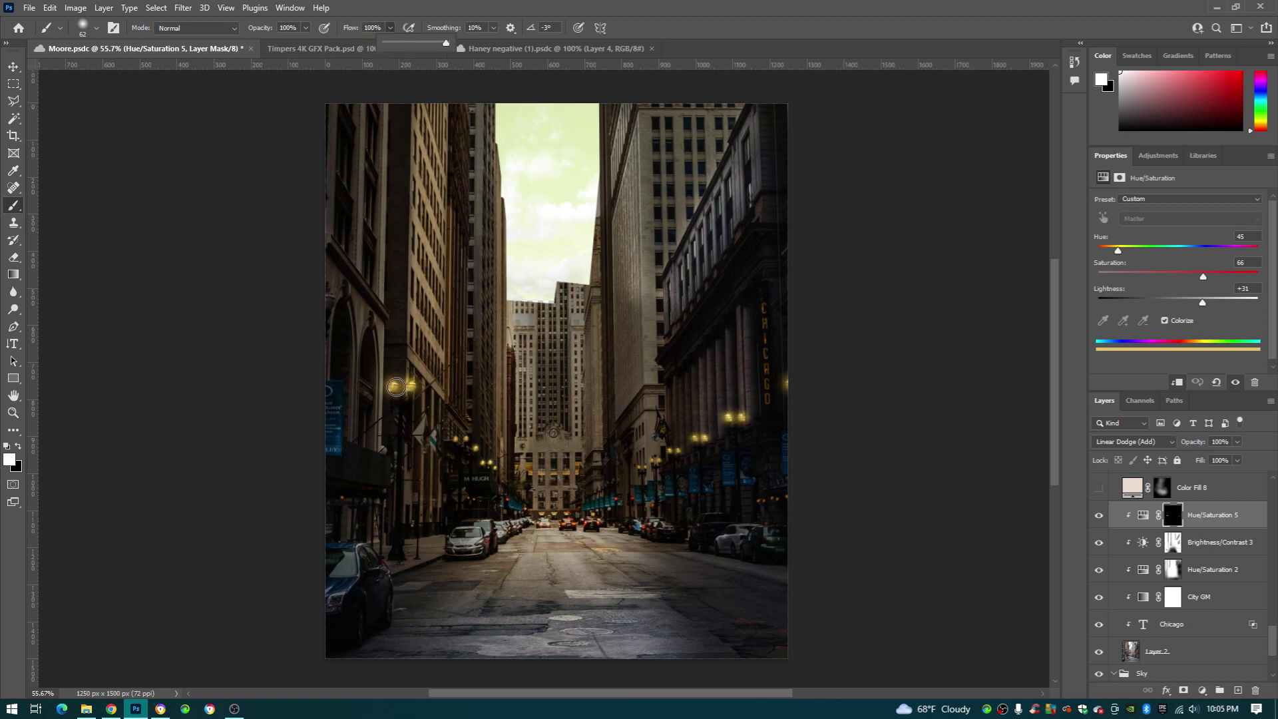
pyautogui.click(391, 387)
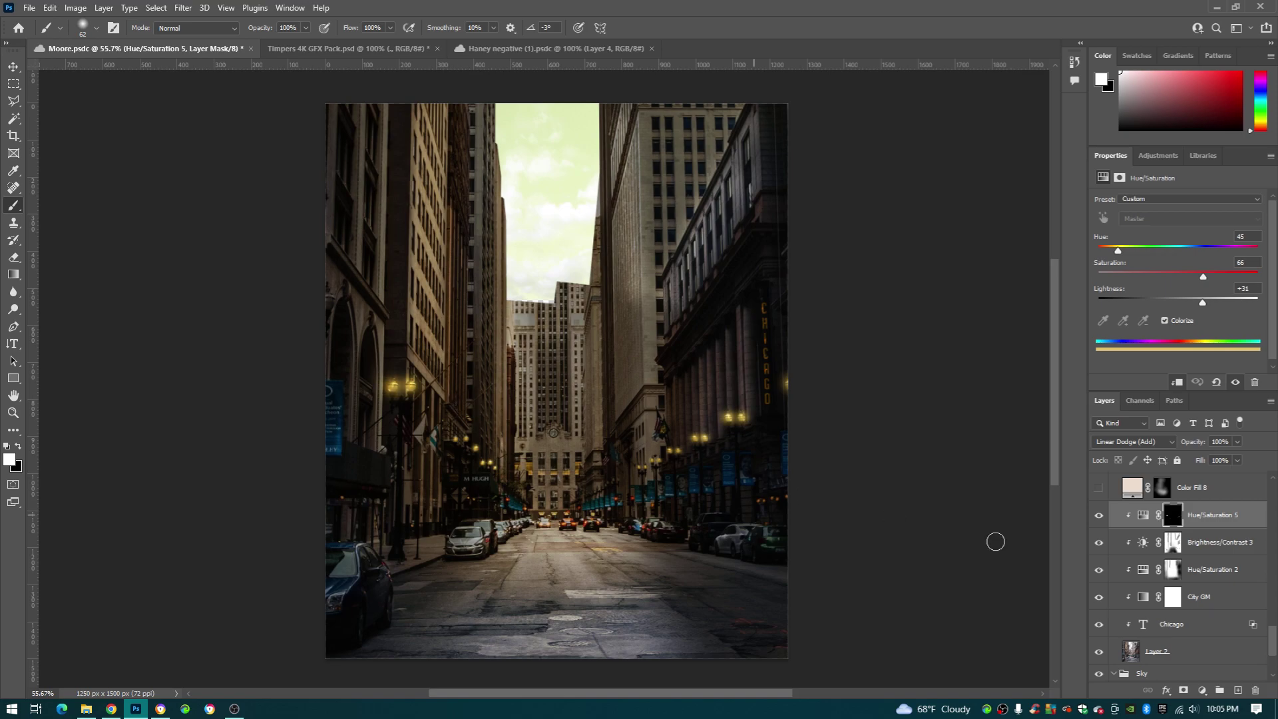
# Show and select the Color Fill 8 layer that adds haze to the street, comparing the image with and without it.
pyautogui.scroll(1, 1189, 560)
pyautogui.click(1100, 516)
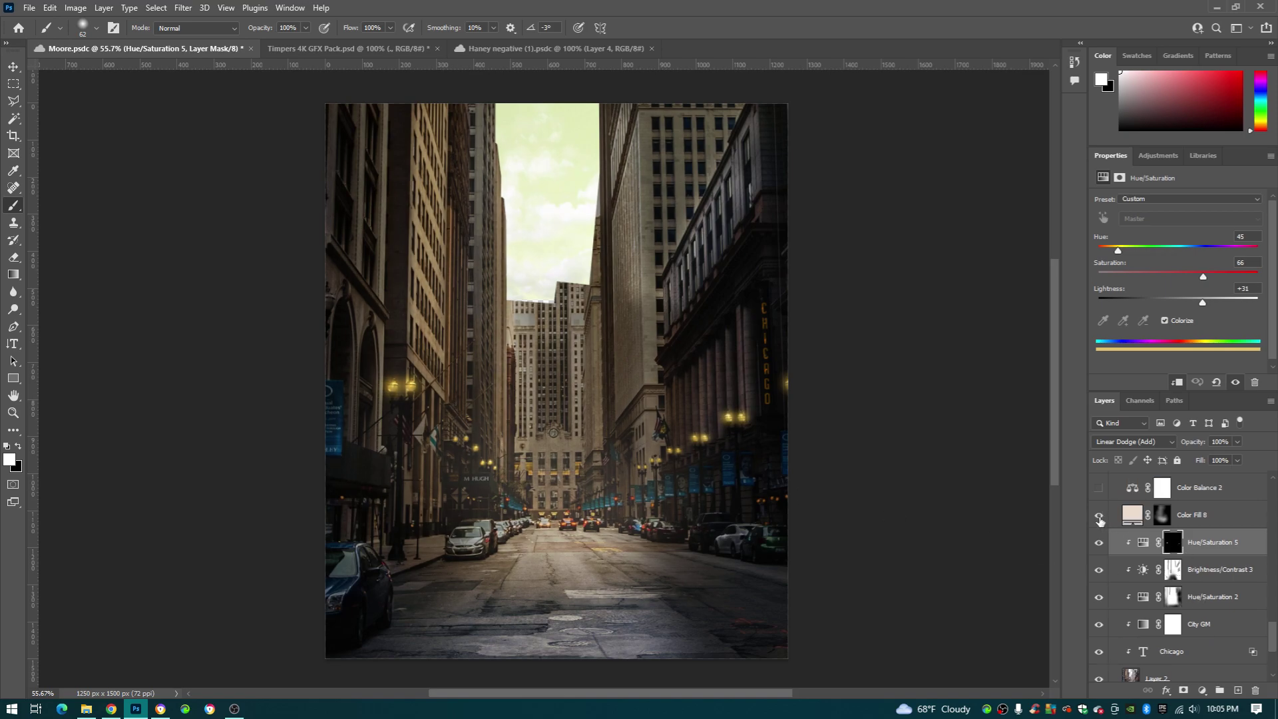
pyautogui.click(1099, 516)
pyautogui.click(1195, 516)
pyautogui.scroll(2, 1152, 536)
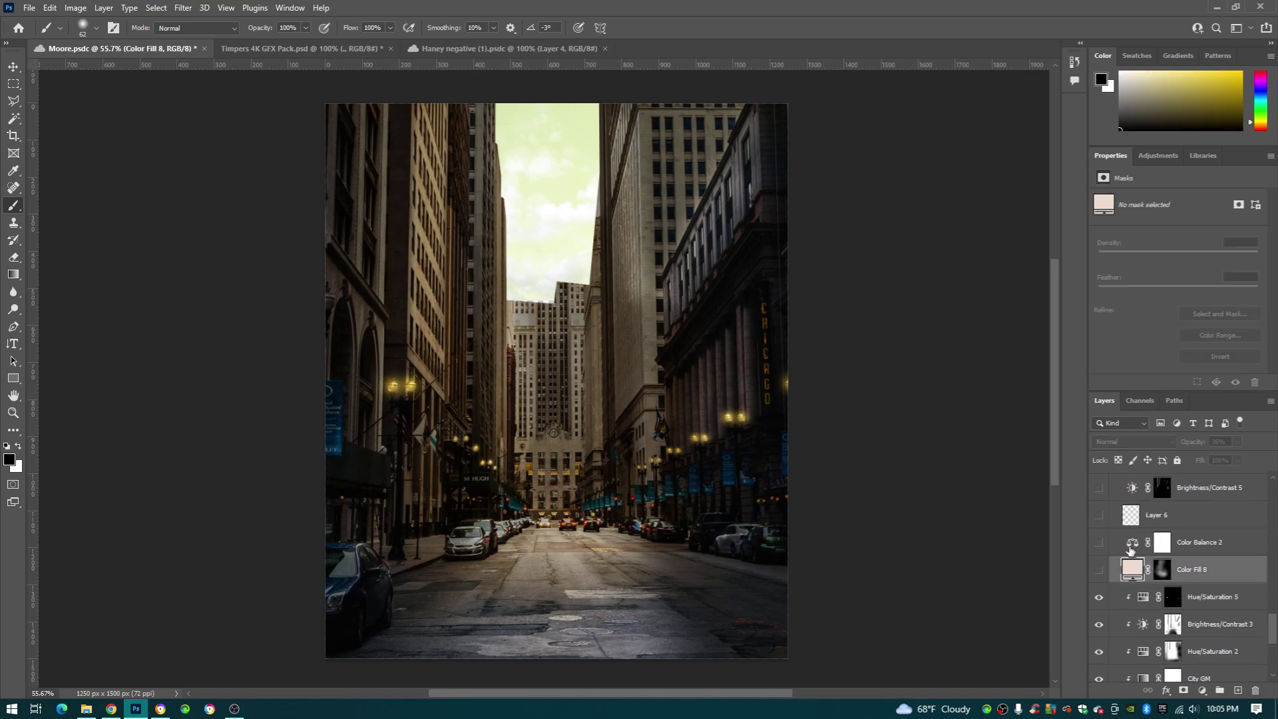
pyautogui.click(1098, 571)
pyautogui.click(1098, 571)
pyautogui.click(1098, 571)
pyautogui.click(1203, 691)
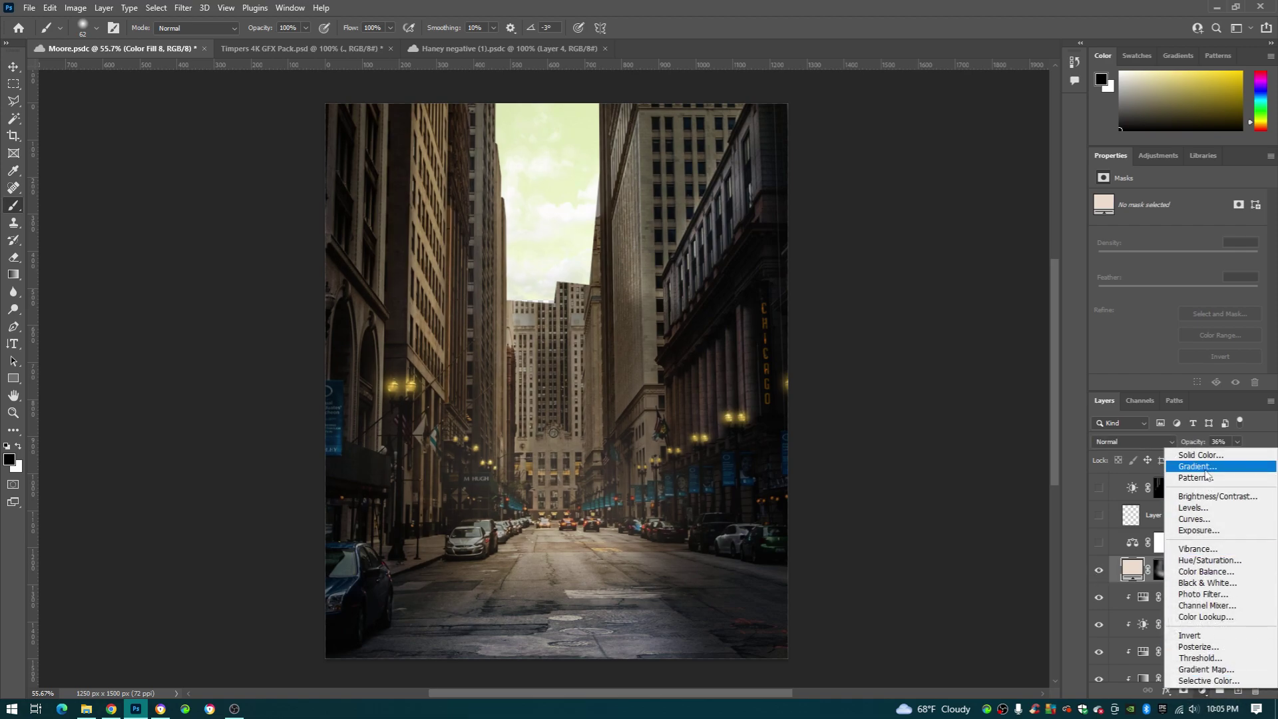
pyautogui.click(1163, 571)
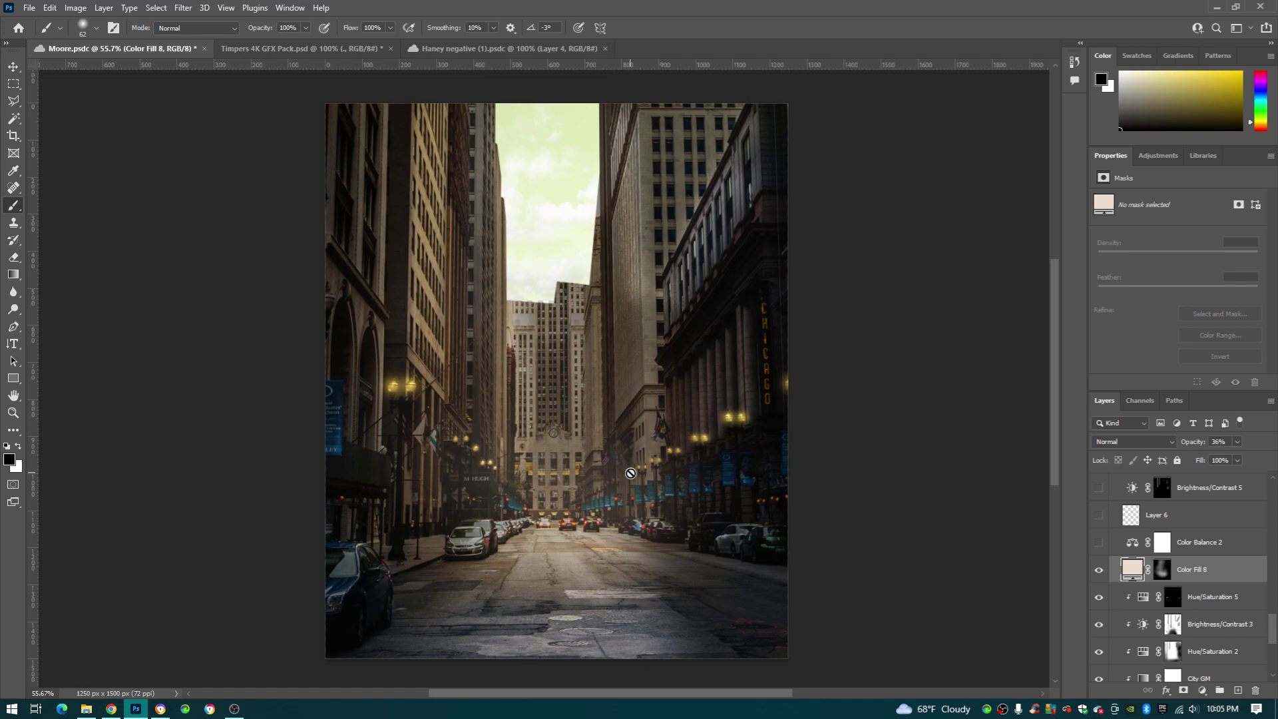
# Rasterize Color Fill 8 and paint white haze at the street's far end, using brush size 547 and 12% flow.
pyautogui.click(390, 27)
pyautogui.click(18, 446)
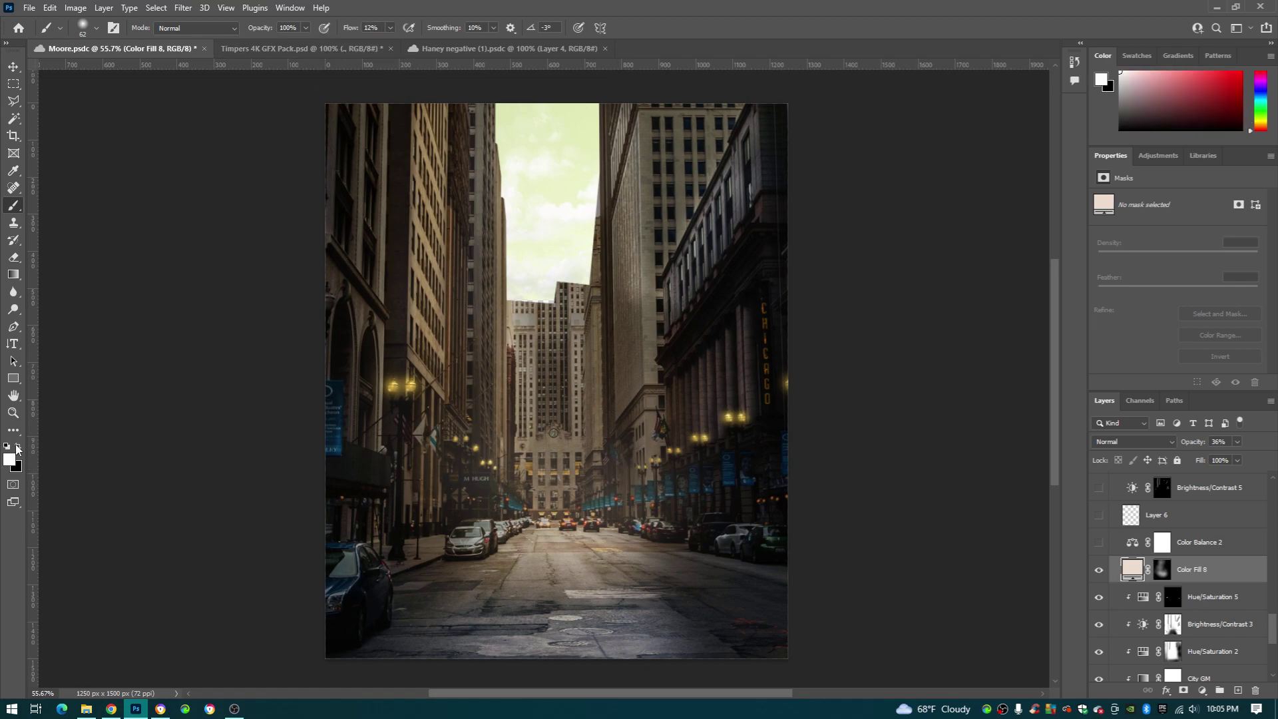
pyautogui.moveTo(456, 519)
pyautogui.mouseDown()
pyautogui.moveTo(472, 530)
pyautogui.moveTo(636, 463)
pyautogui.mouseUp()
pyautogui.click(591, 430)
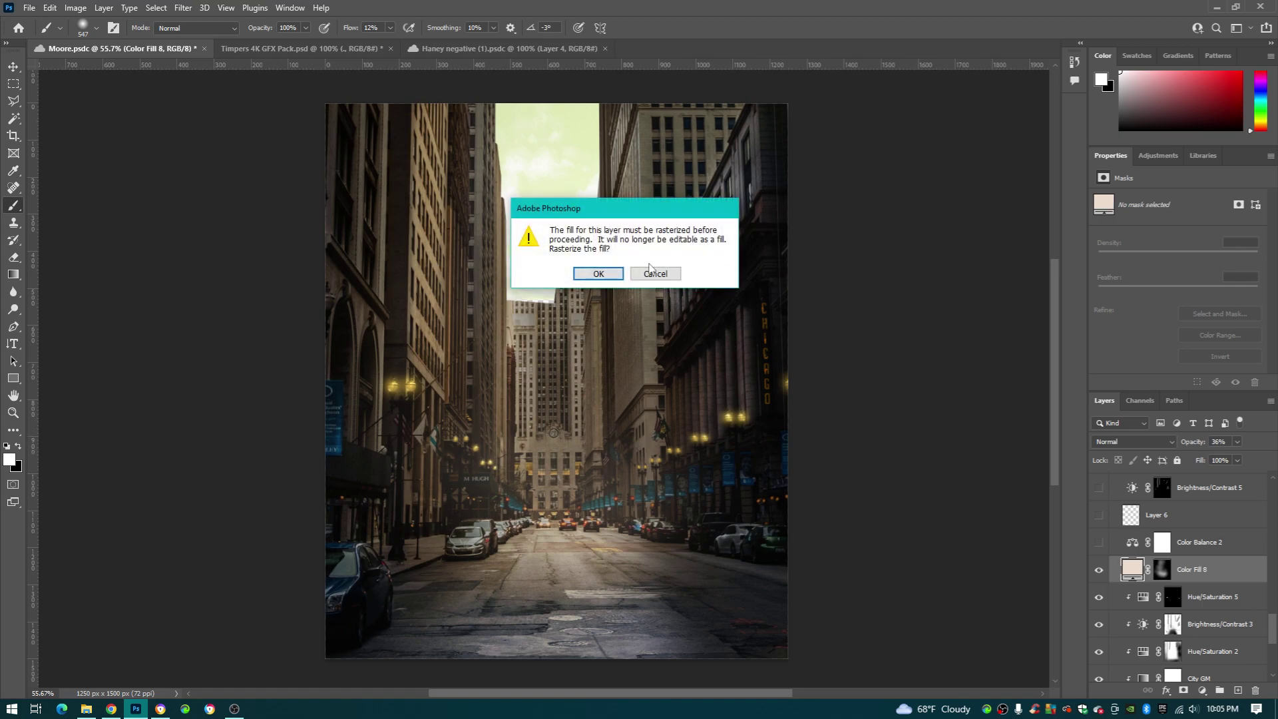
pyautogui.click(598, 273)
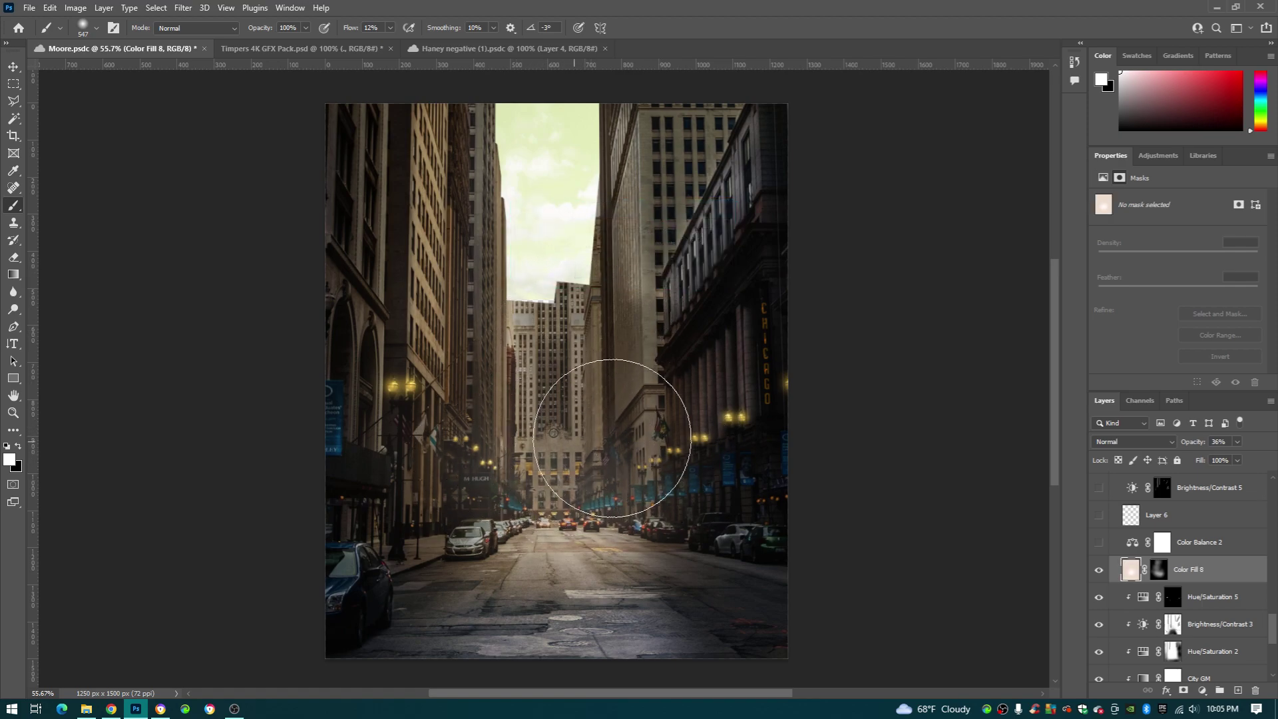
pyautogui.click(1099, 571)
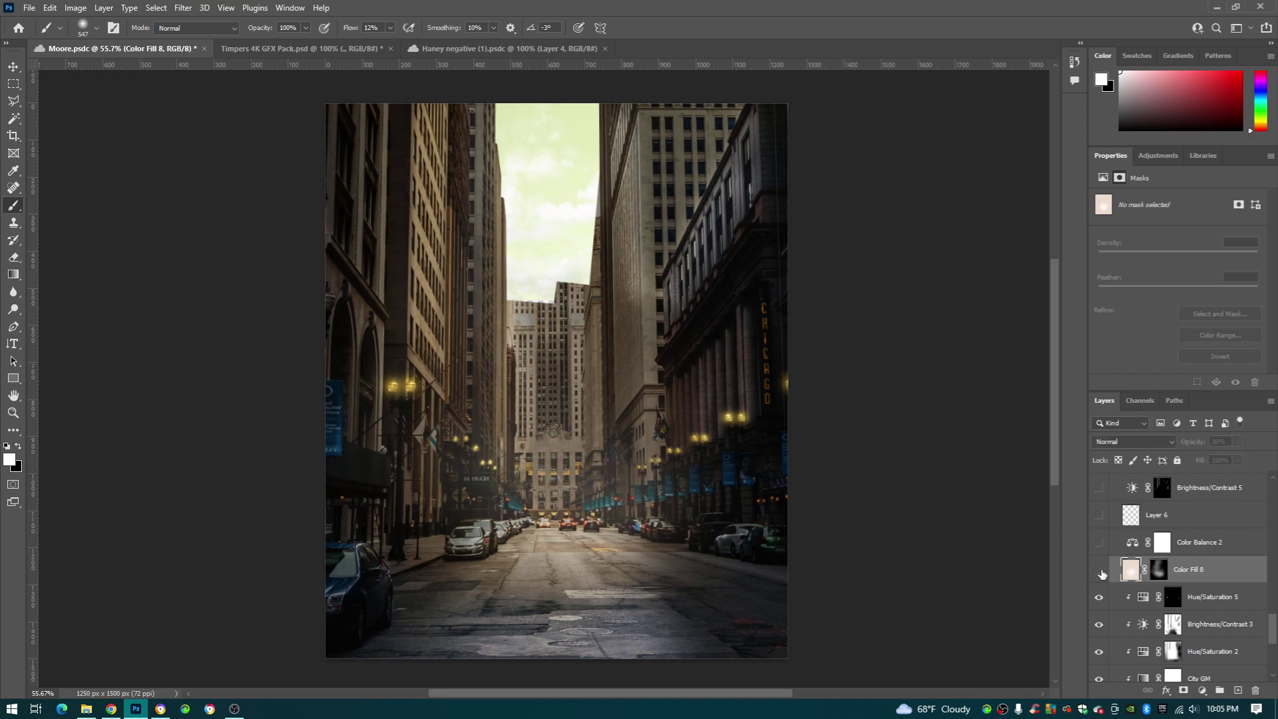
pyautogui.click(1100, 570)
# Show the Color Balance 2 layer, review its tonal settings including Highlights, and compare the image with and without it.
pyautogui.click(1127, 546)
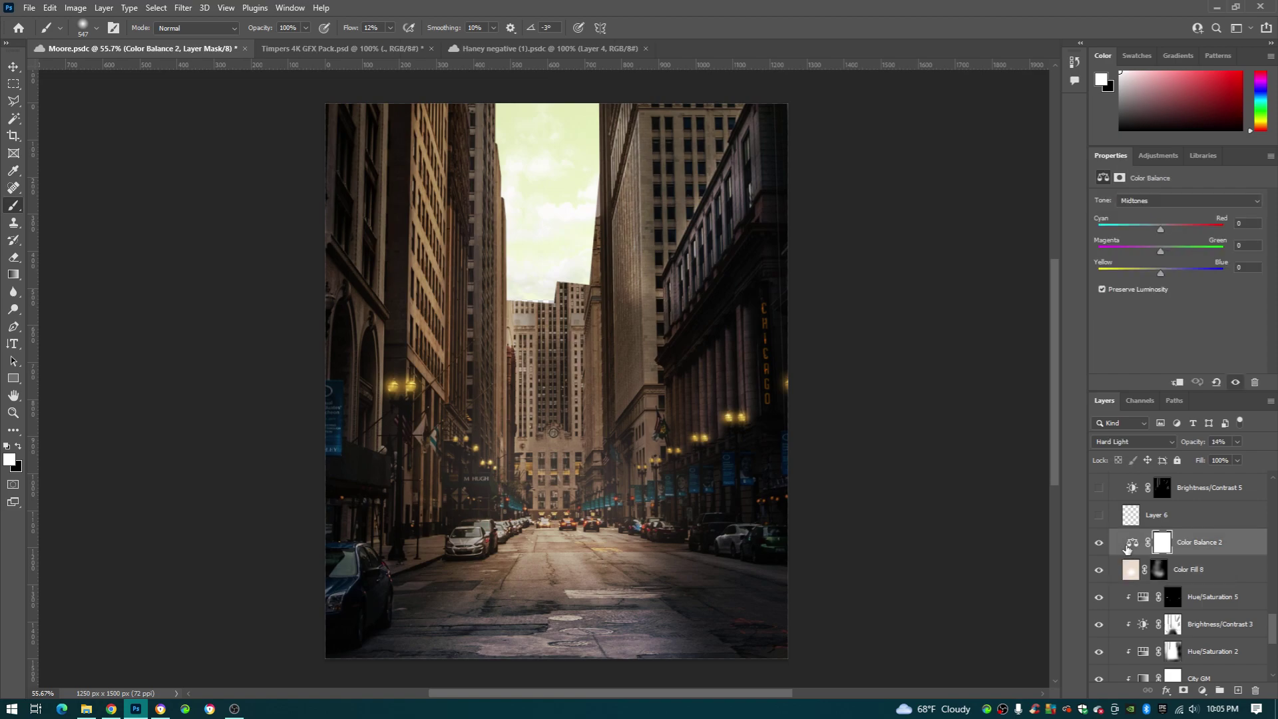
pyautogui.click(1152, 201)
pyautogui.click(1153, 212)
pyautogui.click(1156, 201)
pyautogui.click(1159, 233)
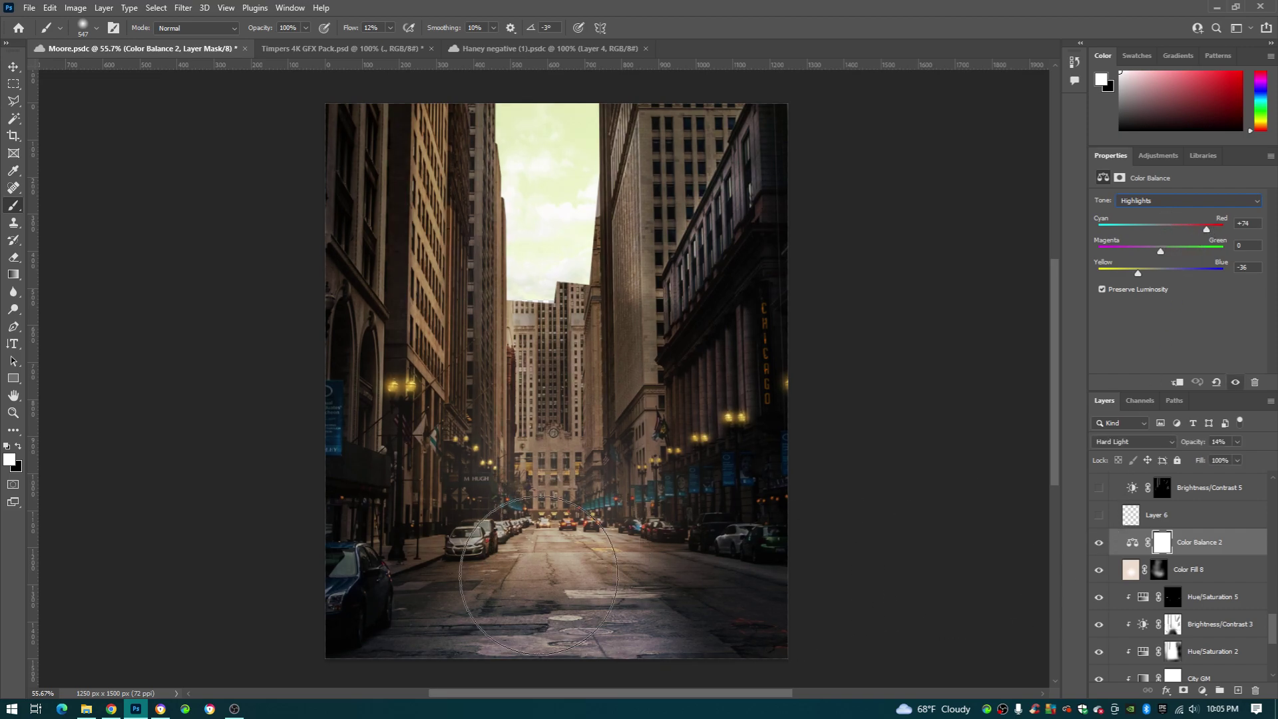
pyautogui.click(1100, 544)
pyautogui.click(1100, 545)
# Show Layer 6 and Brightness/Contrast 5, and invert the Brightness/Contrast 5 mask and back to preview its effect.
pyautogui.click(1132, 517)
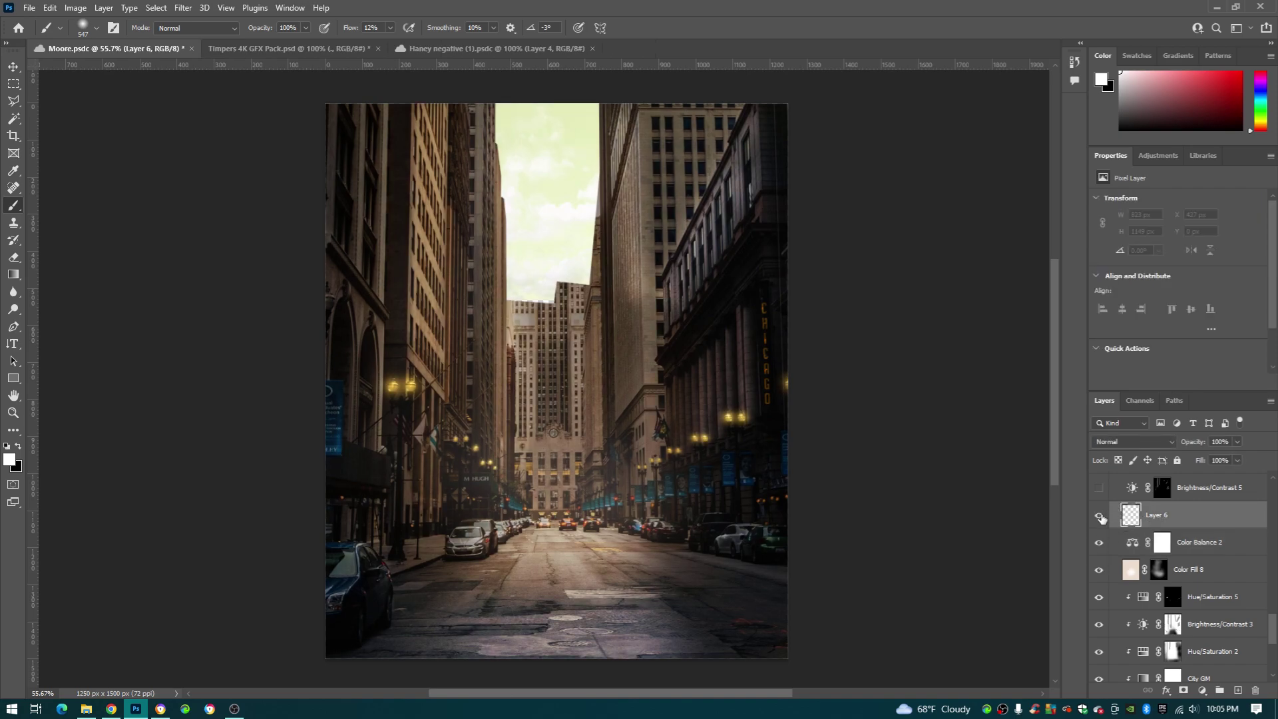
pyautogui.click(1185, 488)
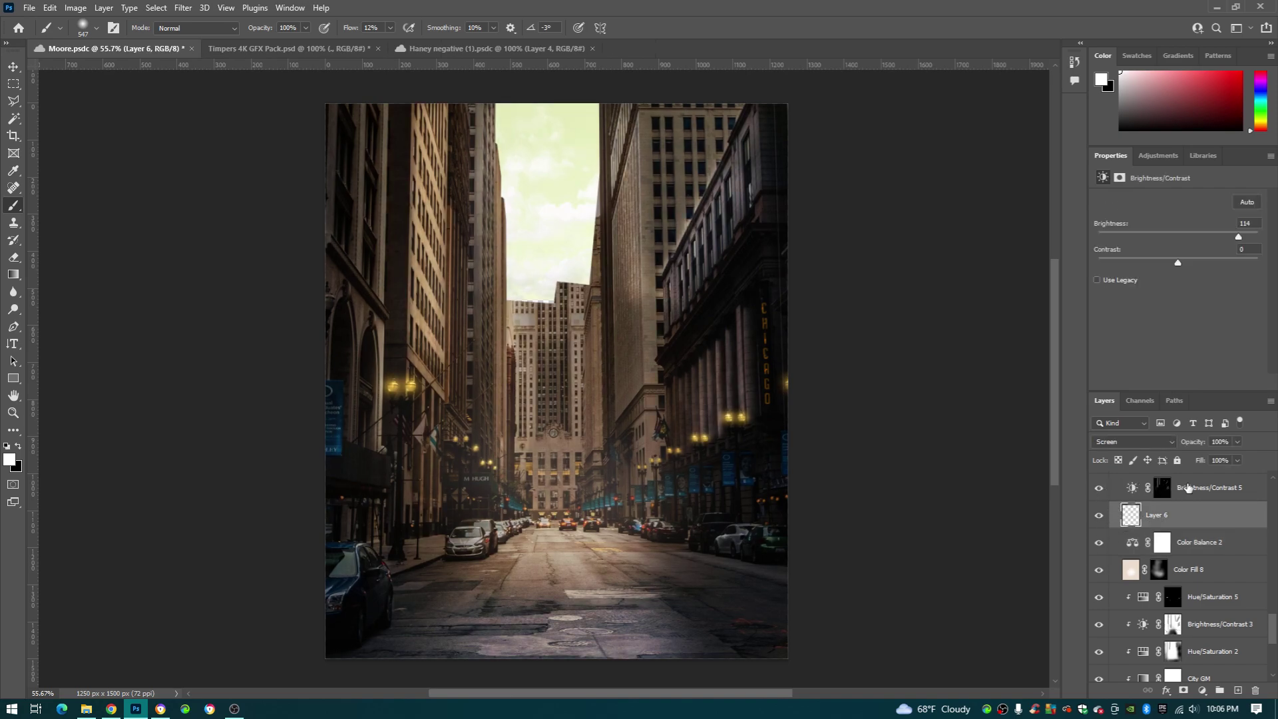
pyautogui.scroll(2, 1180, 521)
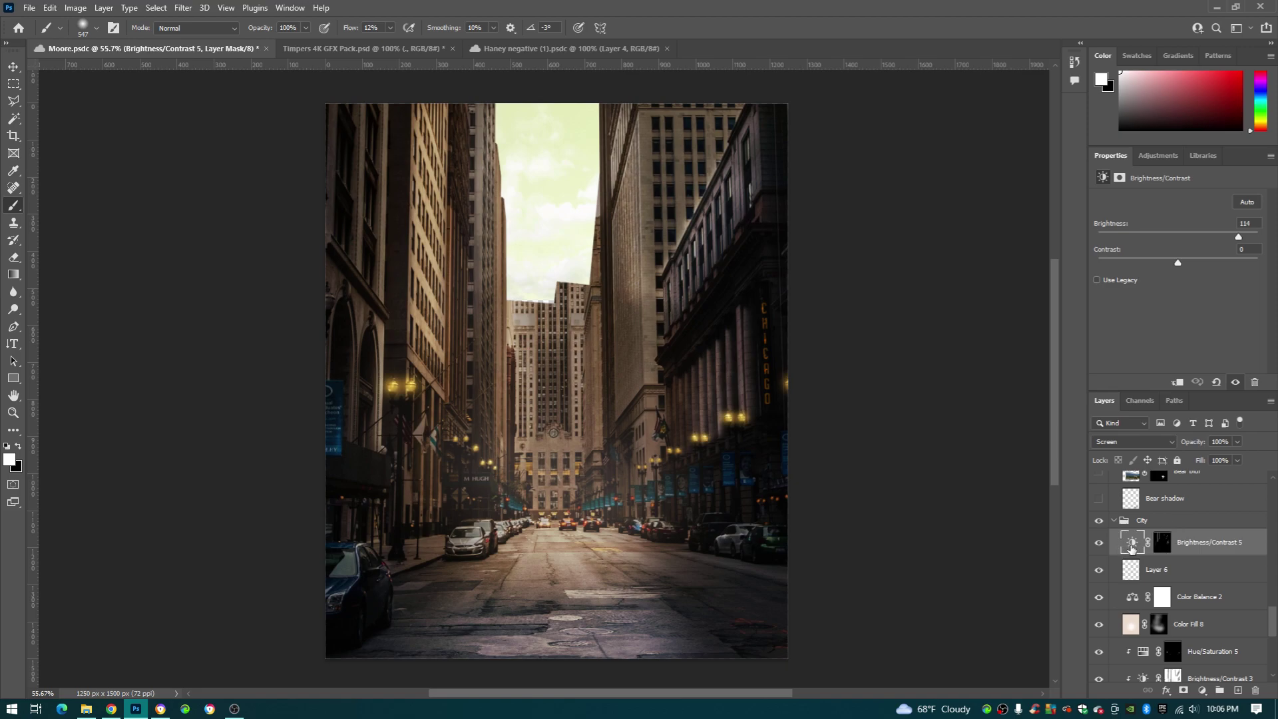
pyautogui.click(1131, 545)
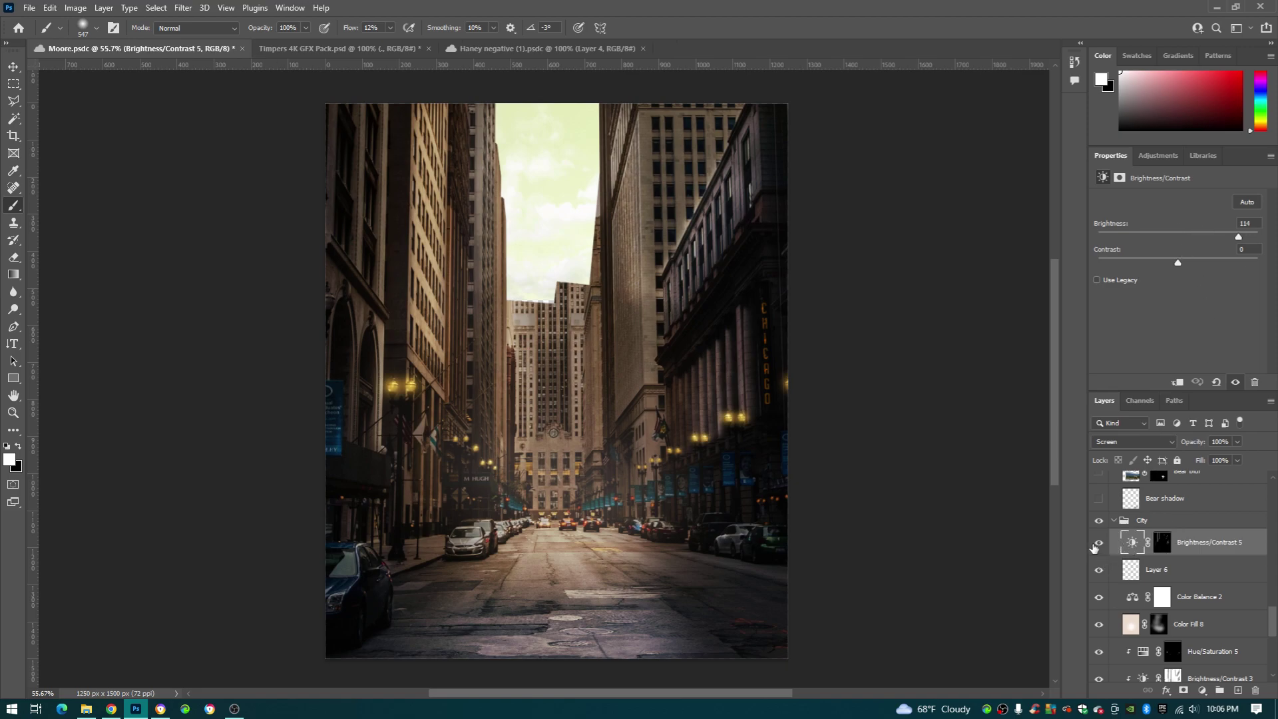
pyautogui.click(1163, 552)
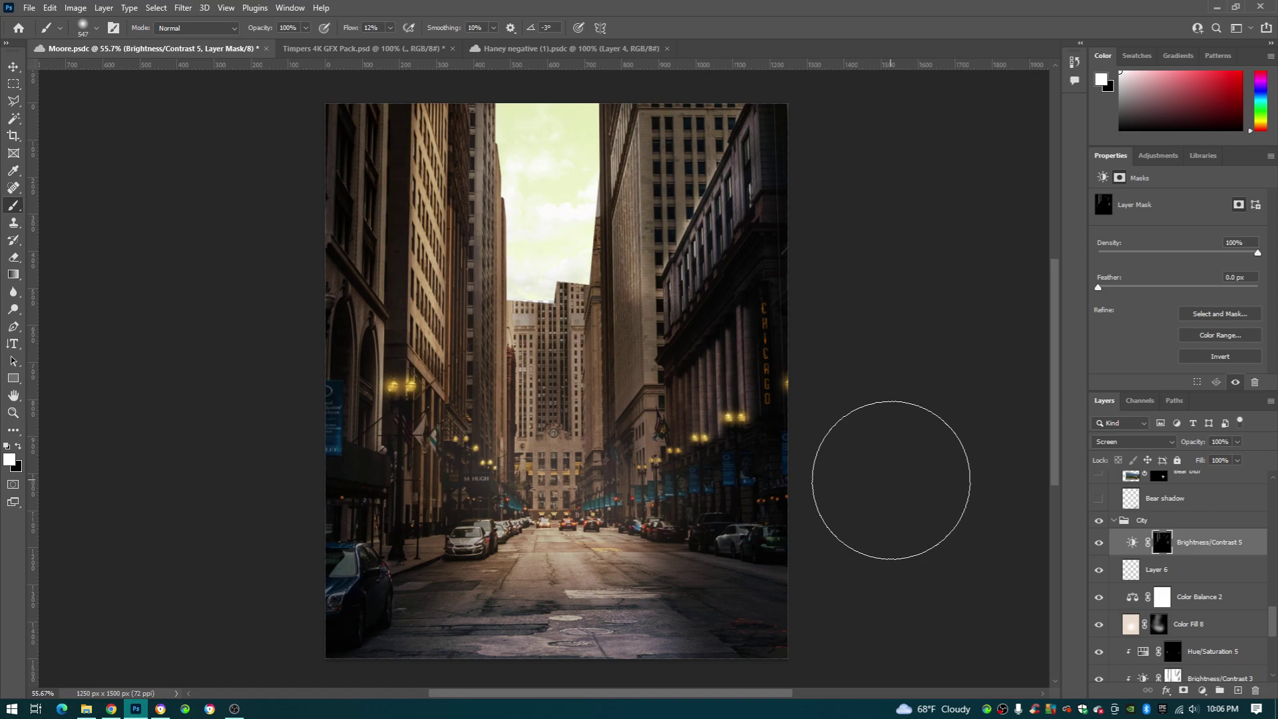
pyautogui.hotkey('ctrl', 'i')
pyautogui.hotkey('ctrl', 'i')
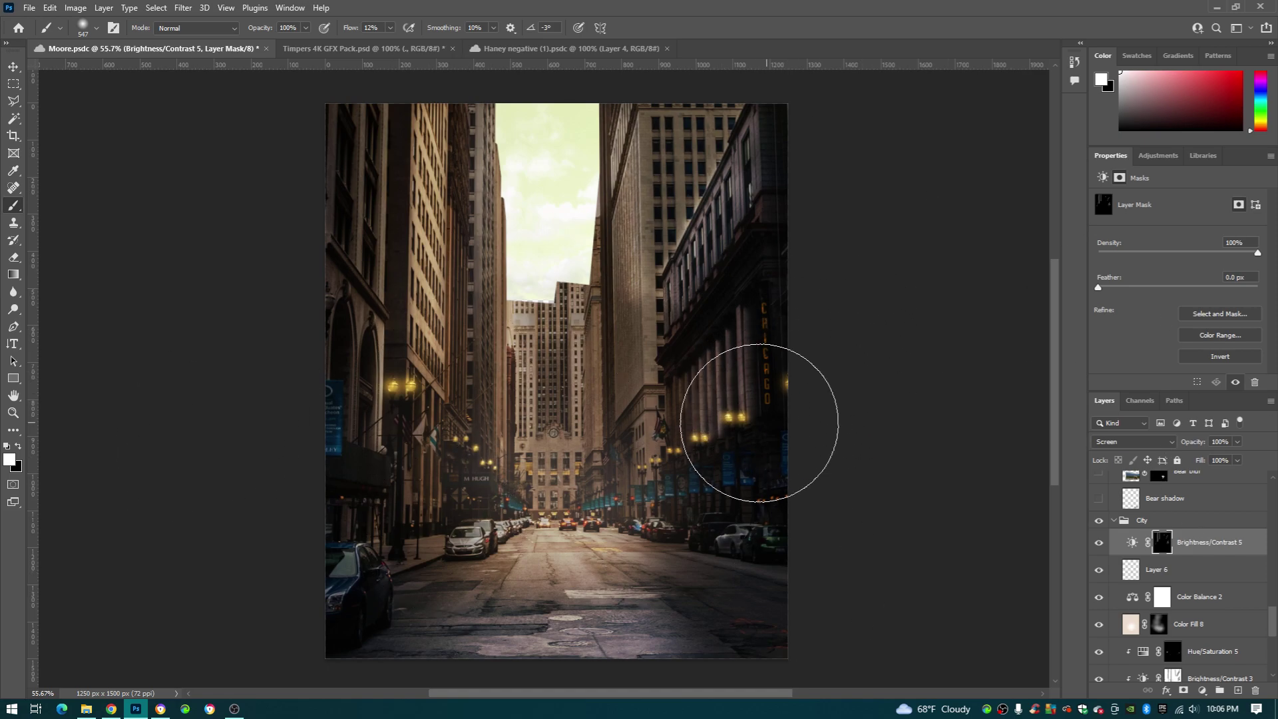
# Set the brush to size 30 and 58% flow, undo a black test stroke beside the CHICAGO sign, and switch to white.
pyautogui.scroll(8, 759, 422)
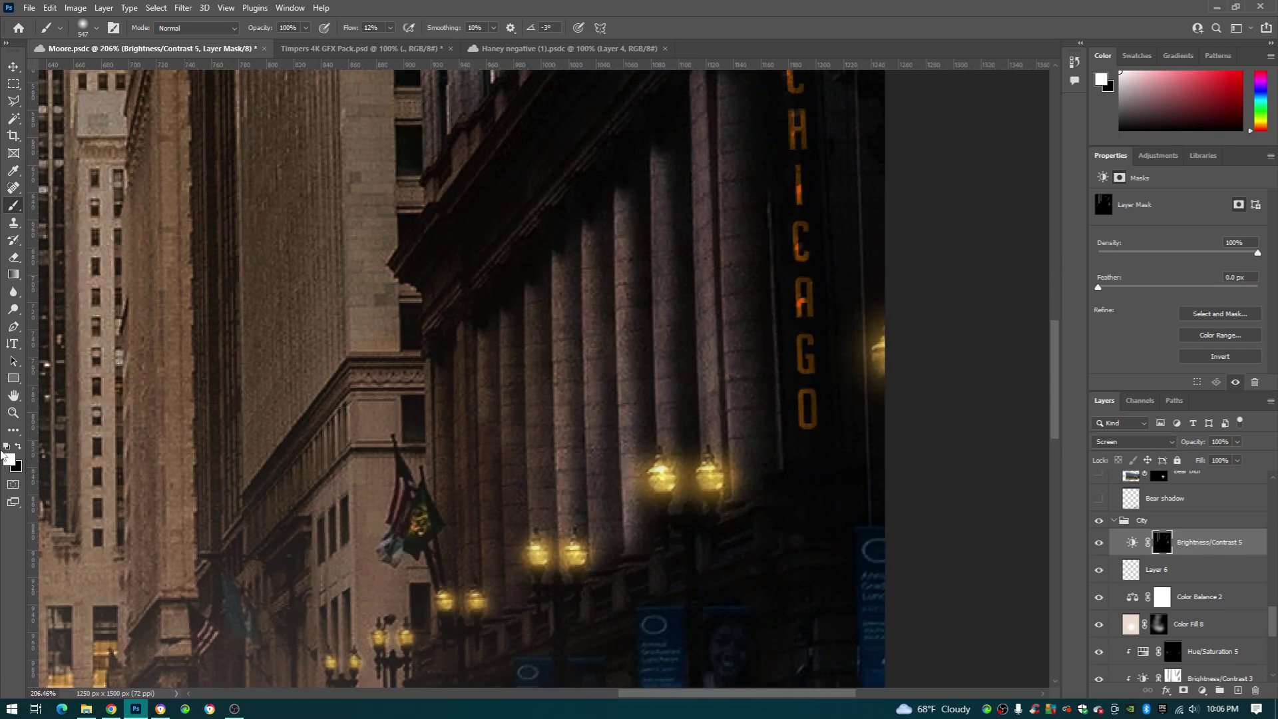
pyautogui.click(18, 446)
pyautogui.moveTo(724, 323)
pyautogui.mouseDown()
pyautogui.moveTo(354, 366)
pyautogui.moveTo(398, 395)
pyautogui.mouseUp()
pyautogui.click(388, 29)
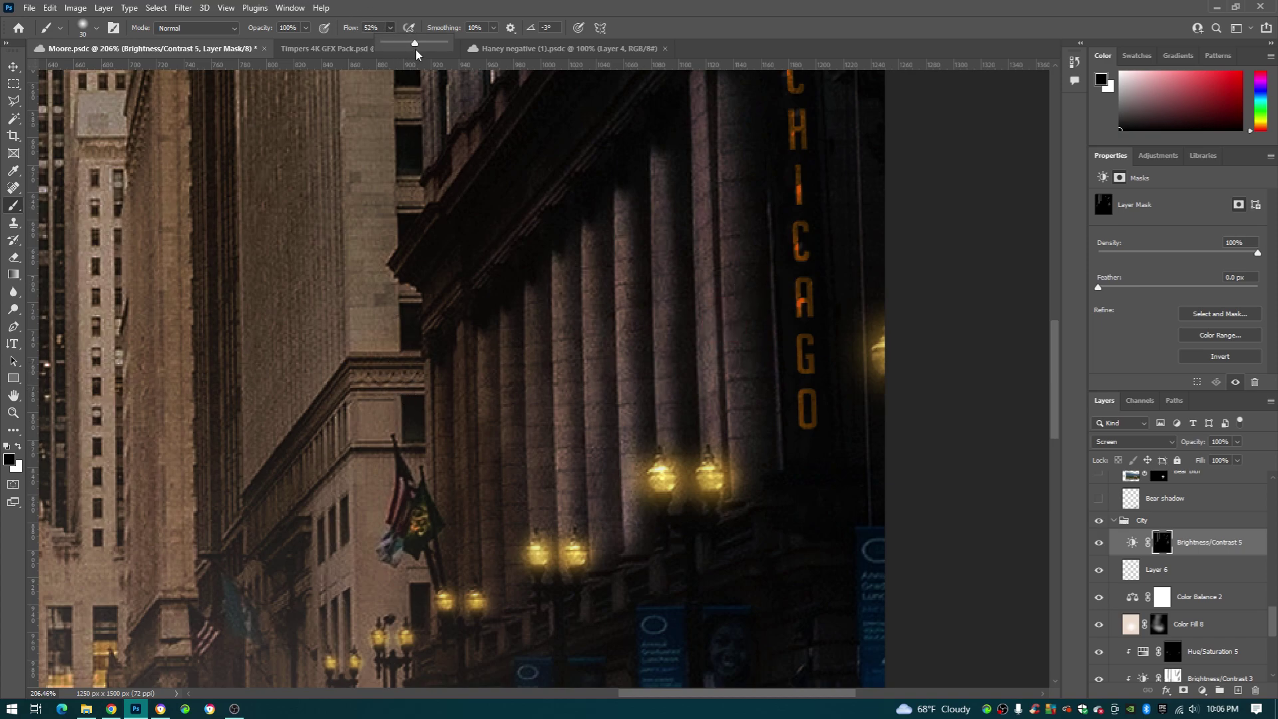
pyautogui.moveTo(707, 90); pyautogui.dragTo(710, 131)
pyautogui.hotkey('ctrl', 'z')
pyautogui.press('x')
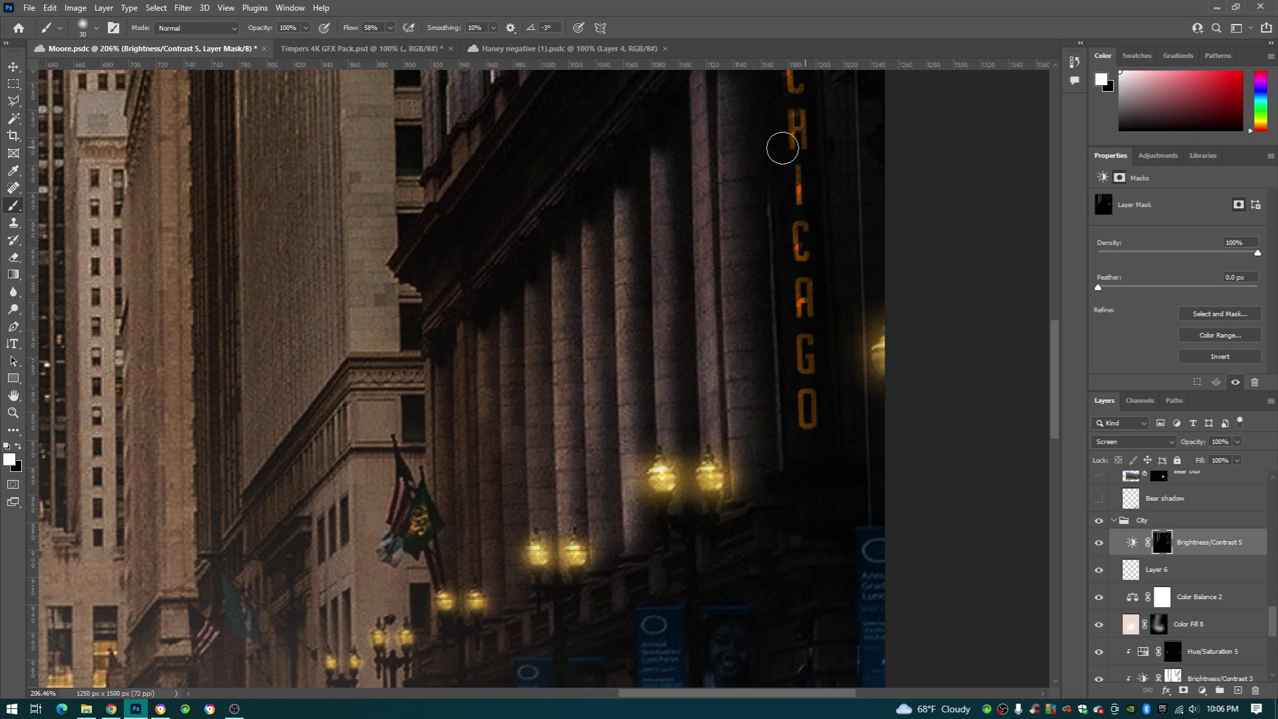
# Paint white down the column beside the CHICAGO sign on the Brightness/Contrast 5 mask and compare the layer on and off.
pyautogui.moveTo(702, 97); pyautogui.dragTo(722, 433)
pyautogui.scroll(-3, 702, 409)
pyautogui.scroll(-3, 702, 408)
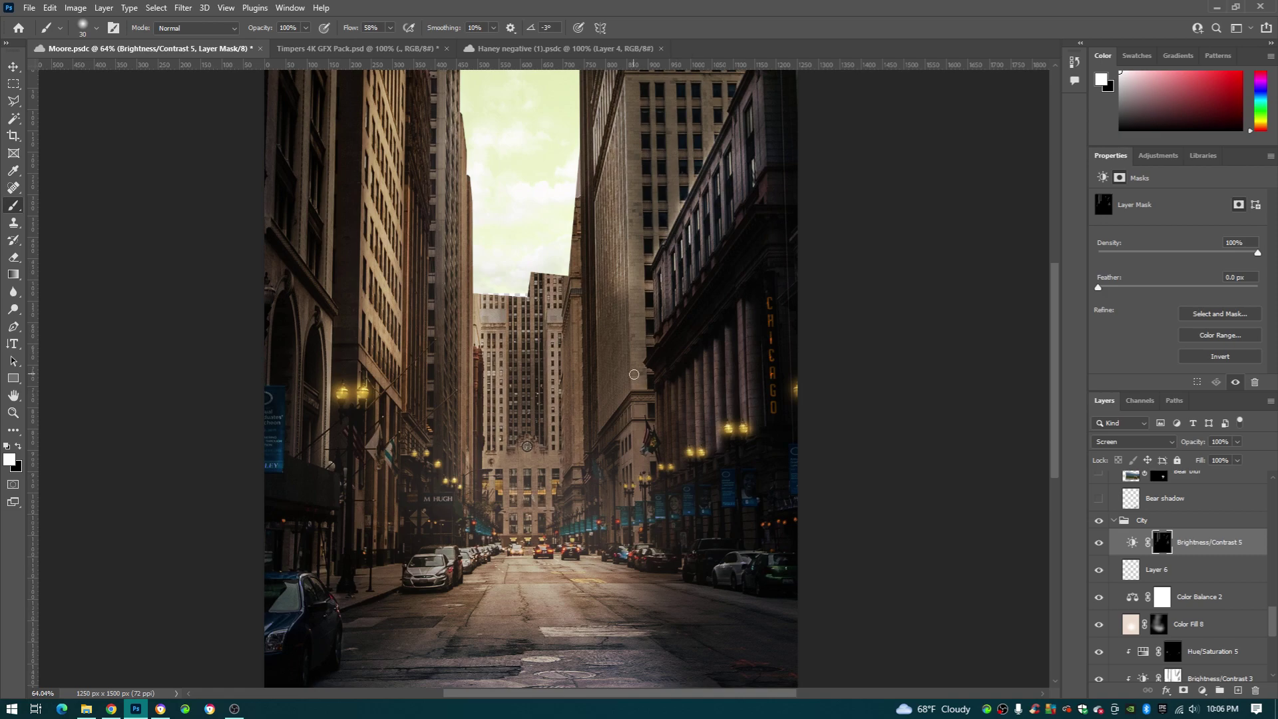
pyautogui.click(1099, 541)
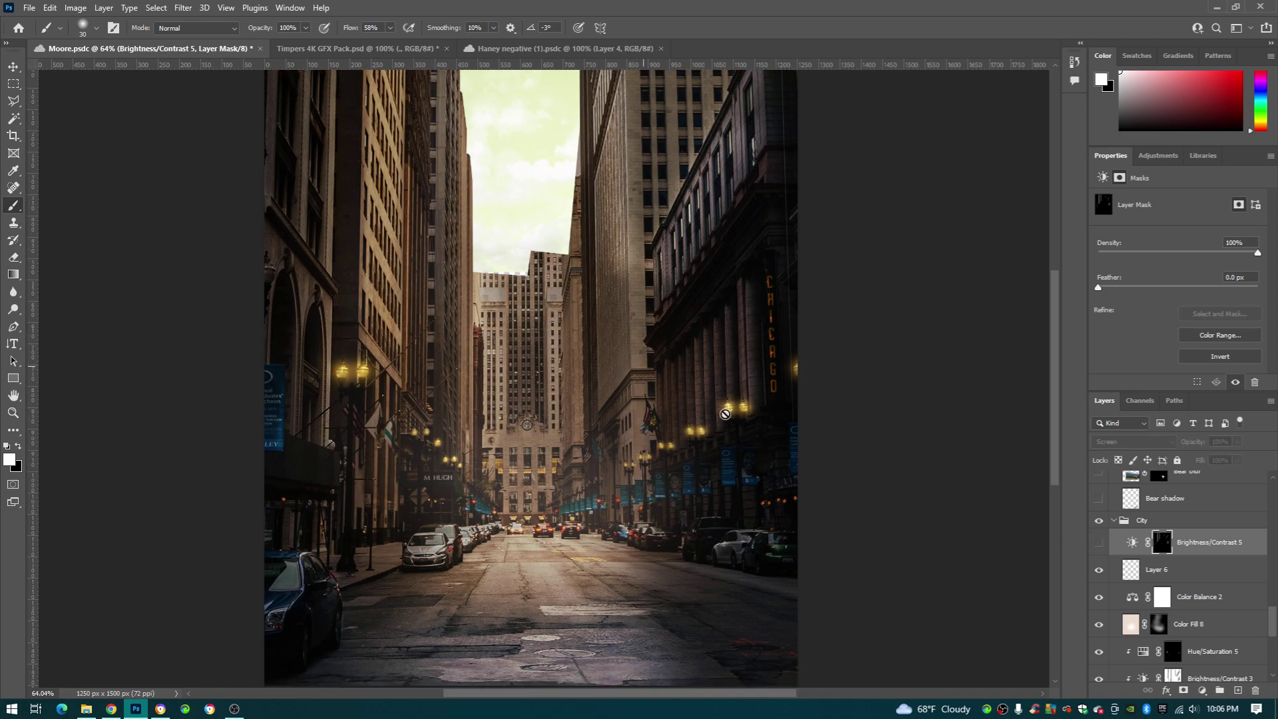
pyautogui.click(1100, 542)
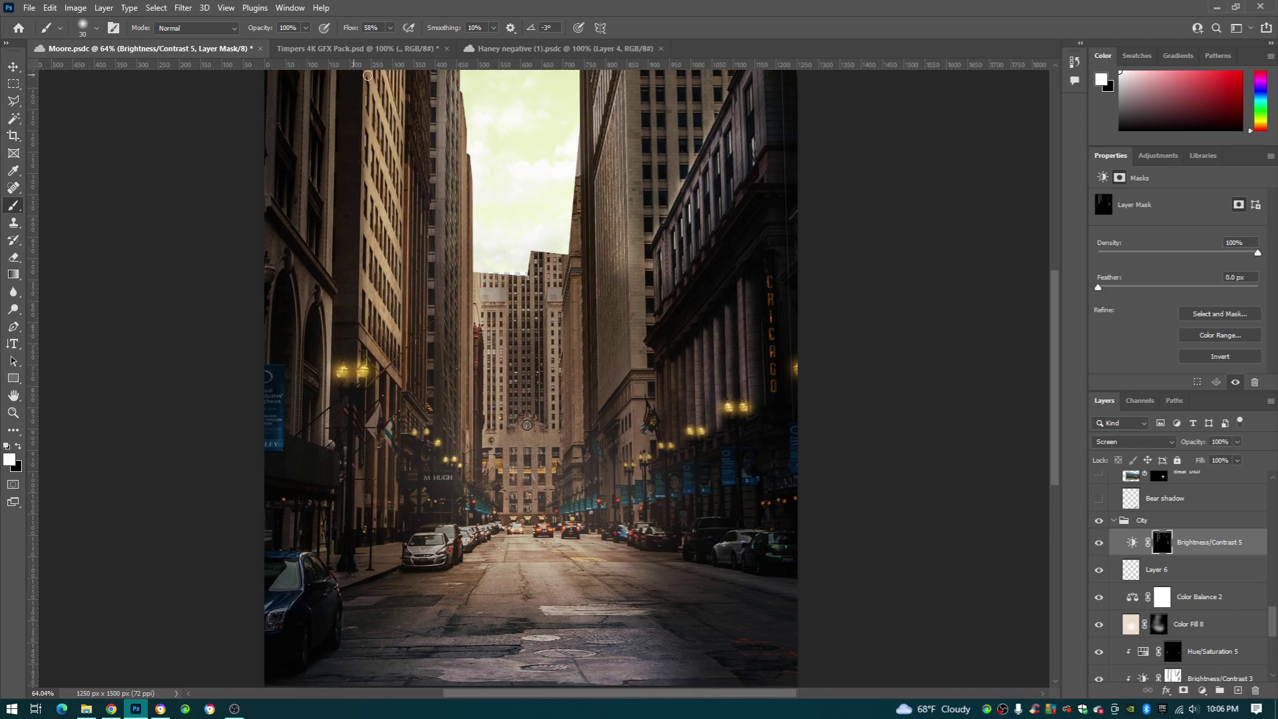
# Enlarge the brush to 99 and examine the brightened building highlights up close and across the whole poster.
pyautogui.moveTo(390, 92); pyautogui.dragTo(428, 91)
pyautogui.scroll(5, 719, 407)
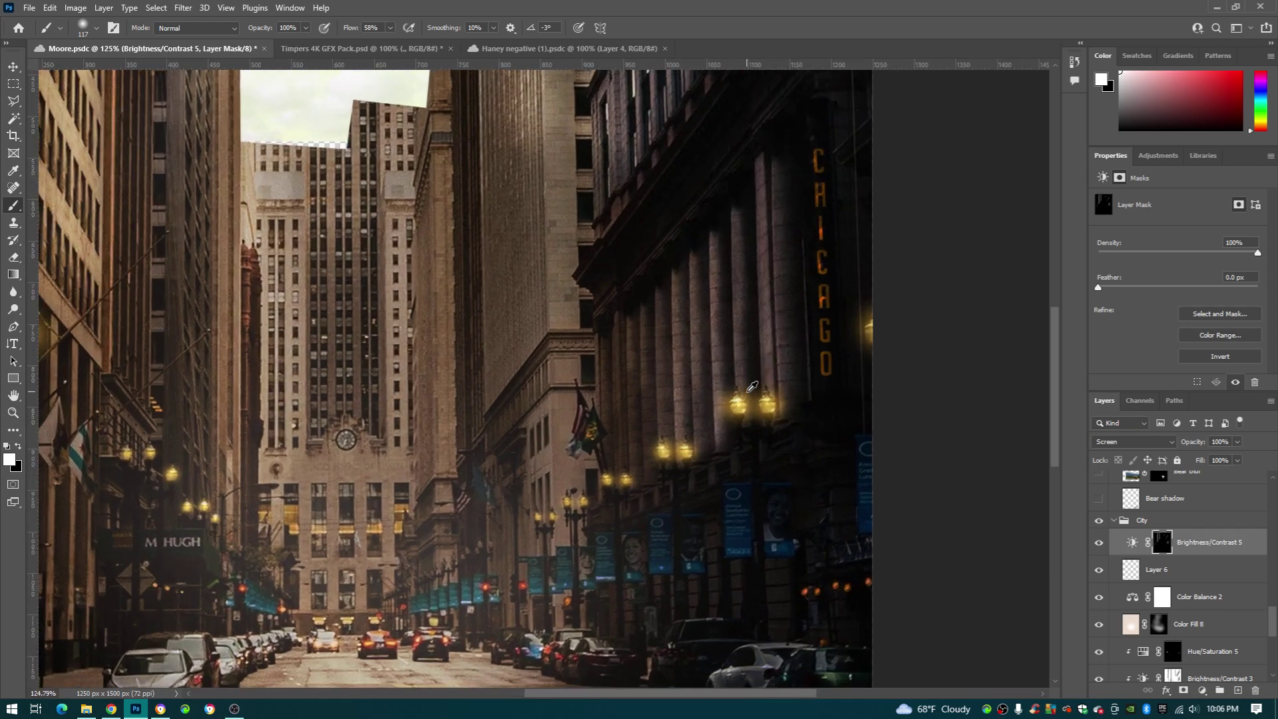
pyautogui.scroll(-5, 753, 386)
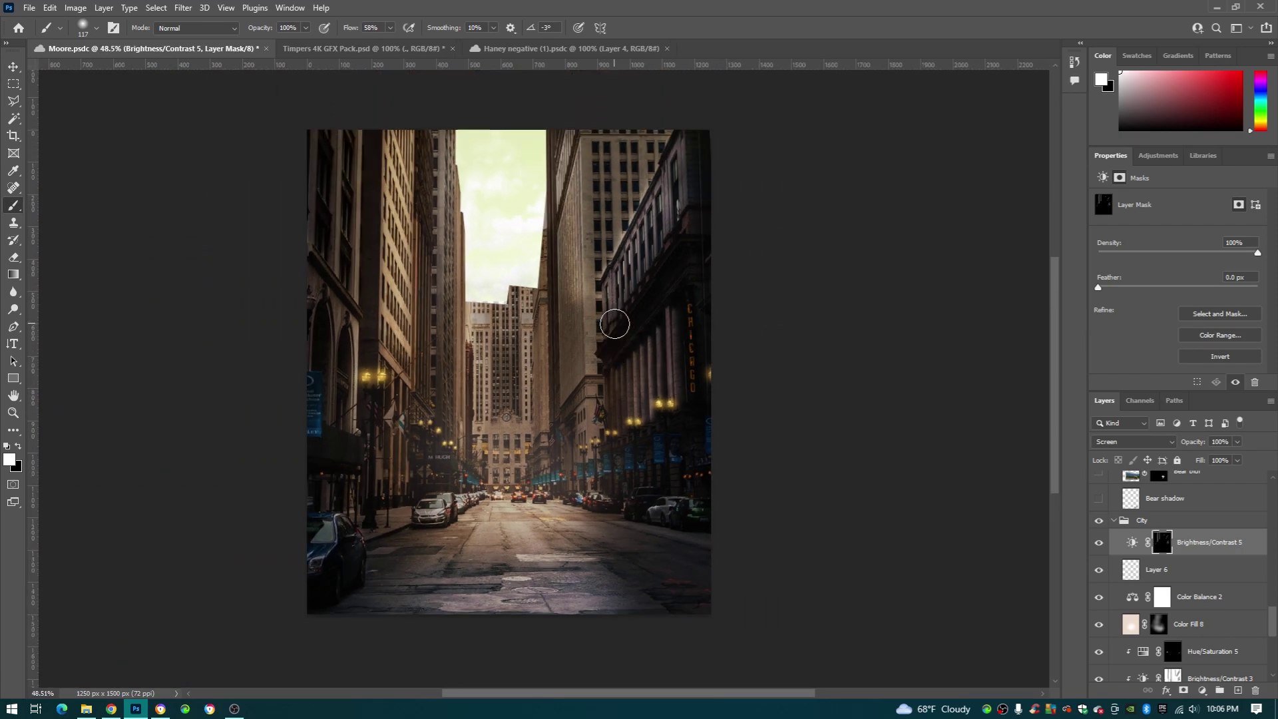
pyautogui.scroll(3, 614, 324)
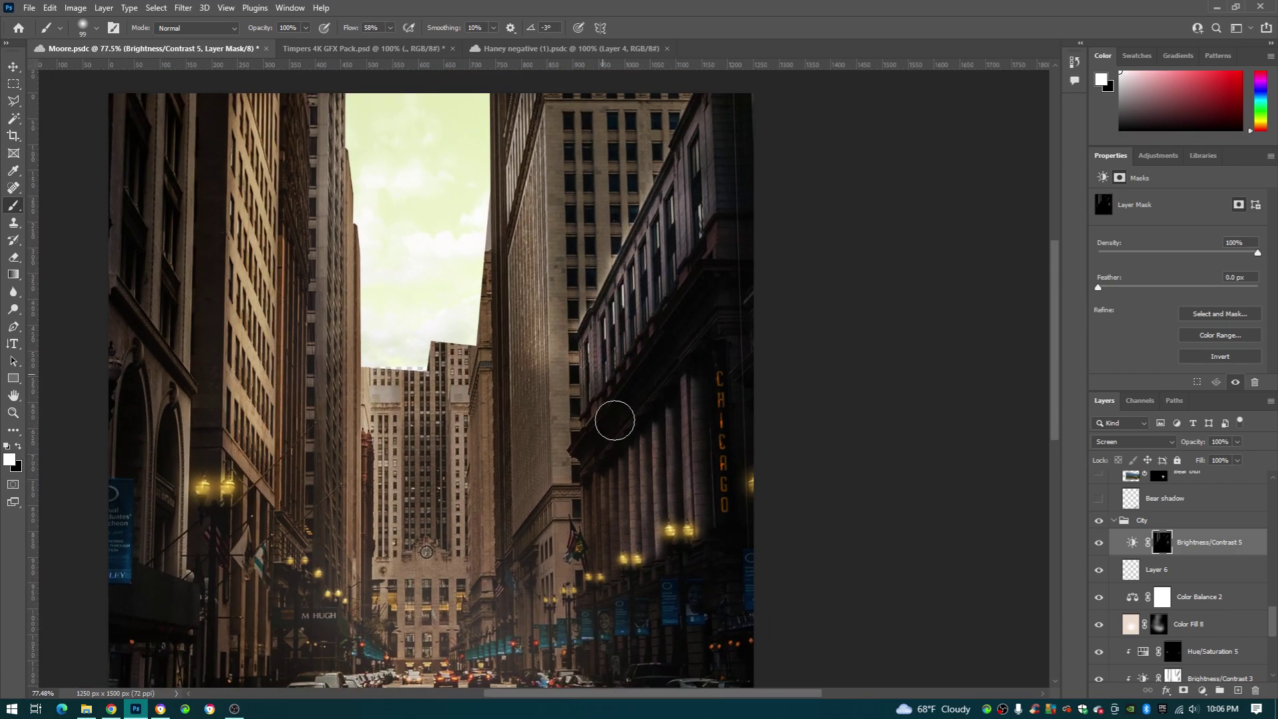
pyautogui.scroll(2, 615, 420)
pyautogui.scroll(-4, 625, 538)
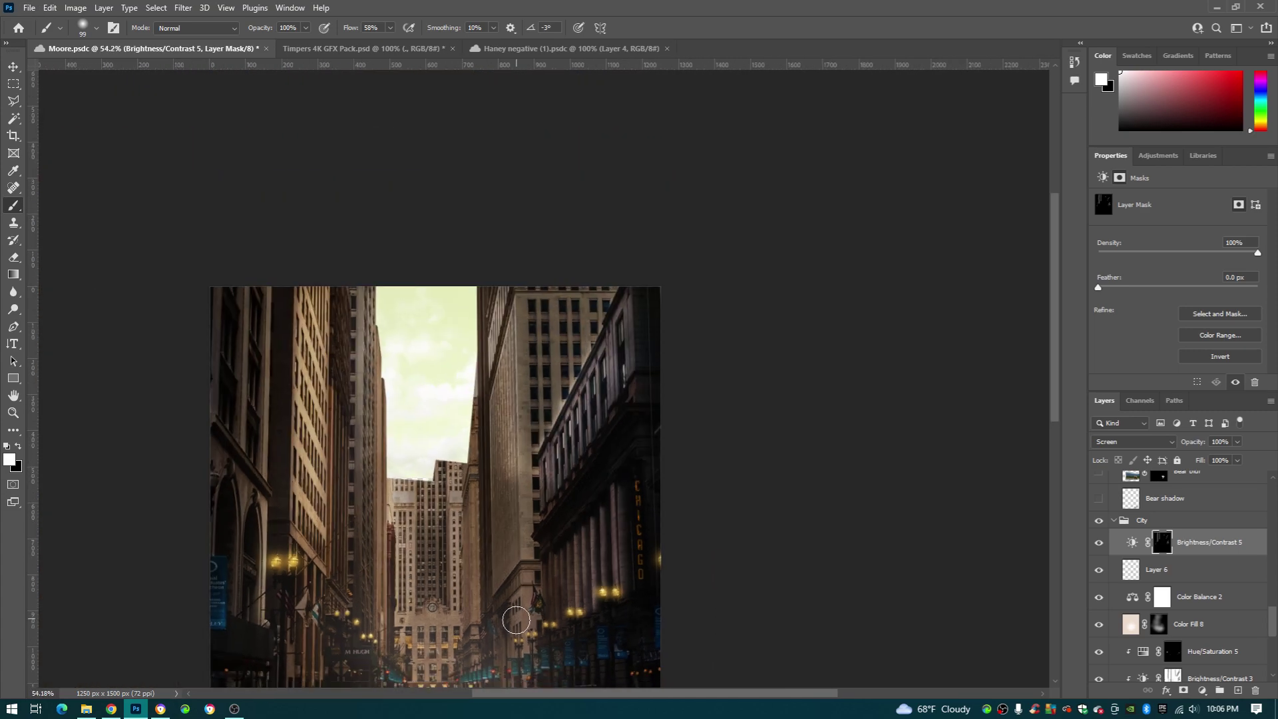
pyautogui.scroll(2, 516, 620)
pyautogui.hscroll(-1, 516, 620)
pyautogui.scroll(-4, 520, 609)
pyautogui.hscroll(-1, 552, 598)
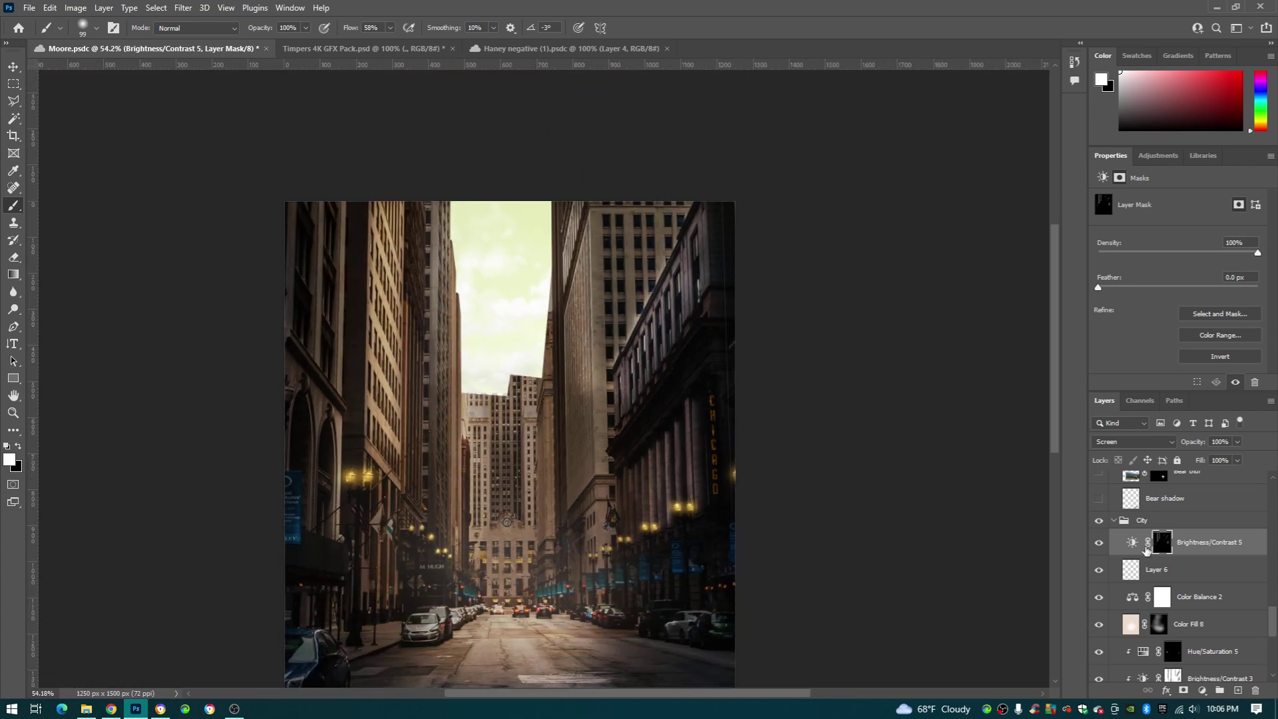
# Compare the city with and without the Brightness/Contrast 5 layer and save the document.
pyautogui.click(1099, 544)
pyautogui.click(1099, 543)
pyautogui.hotkey('ctrl', 's')
# Show the bear subject layer above the City group and bring the whole bear into view.
pyautogui.scroll(1, 1102, 540)
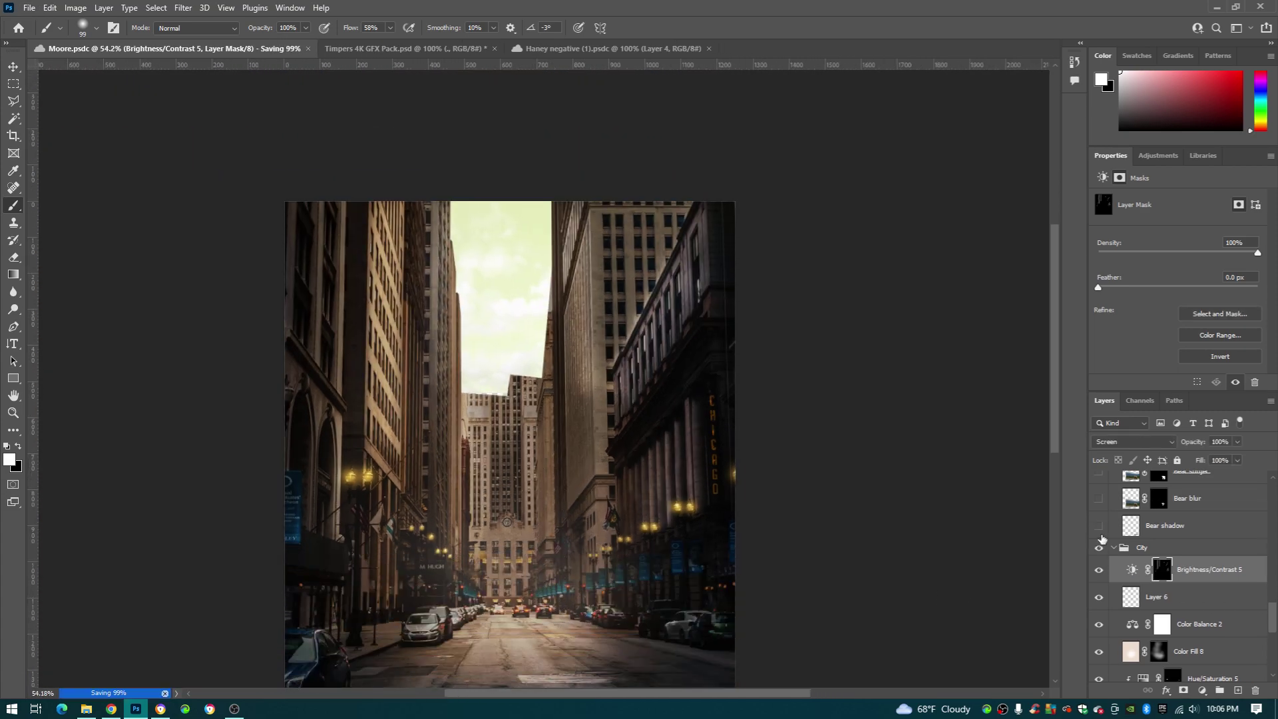
pyautogui.scroll(2, 1116, 542)
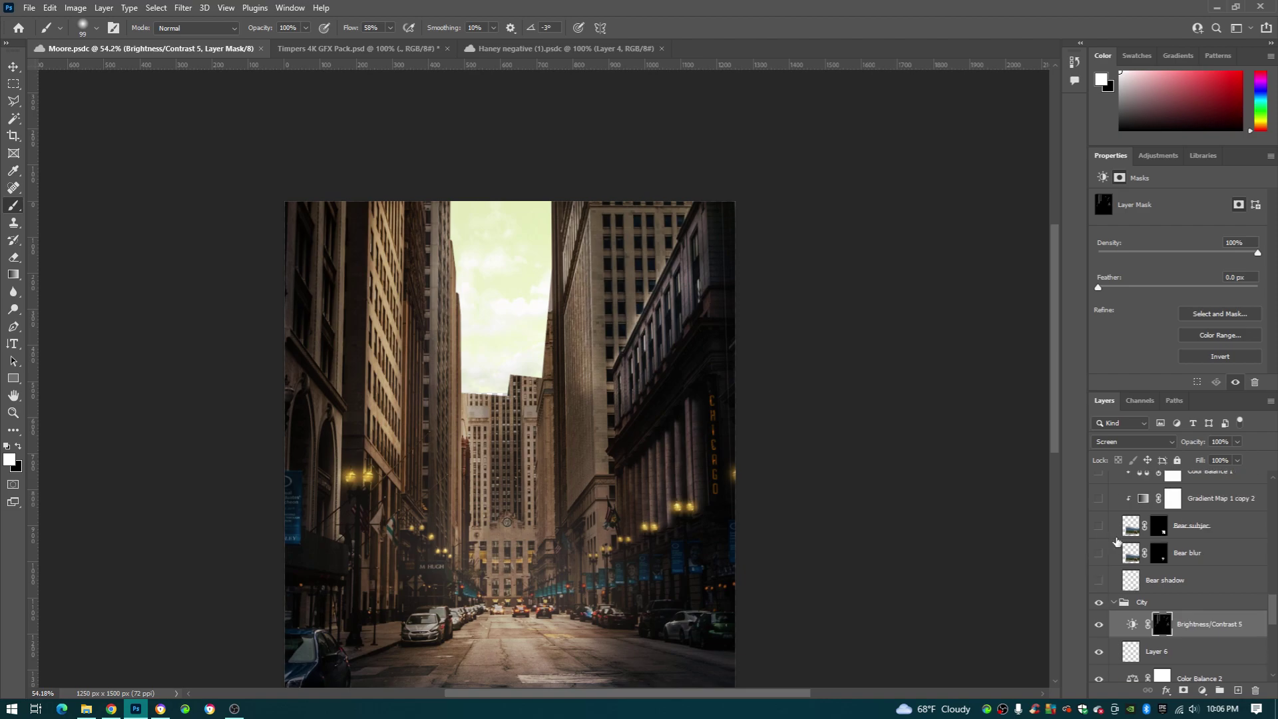
pyautogui.click(1100, 526)
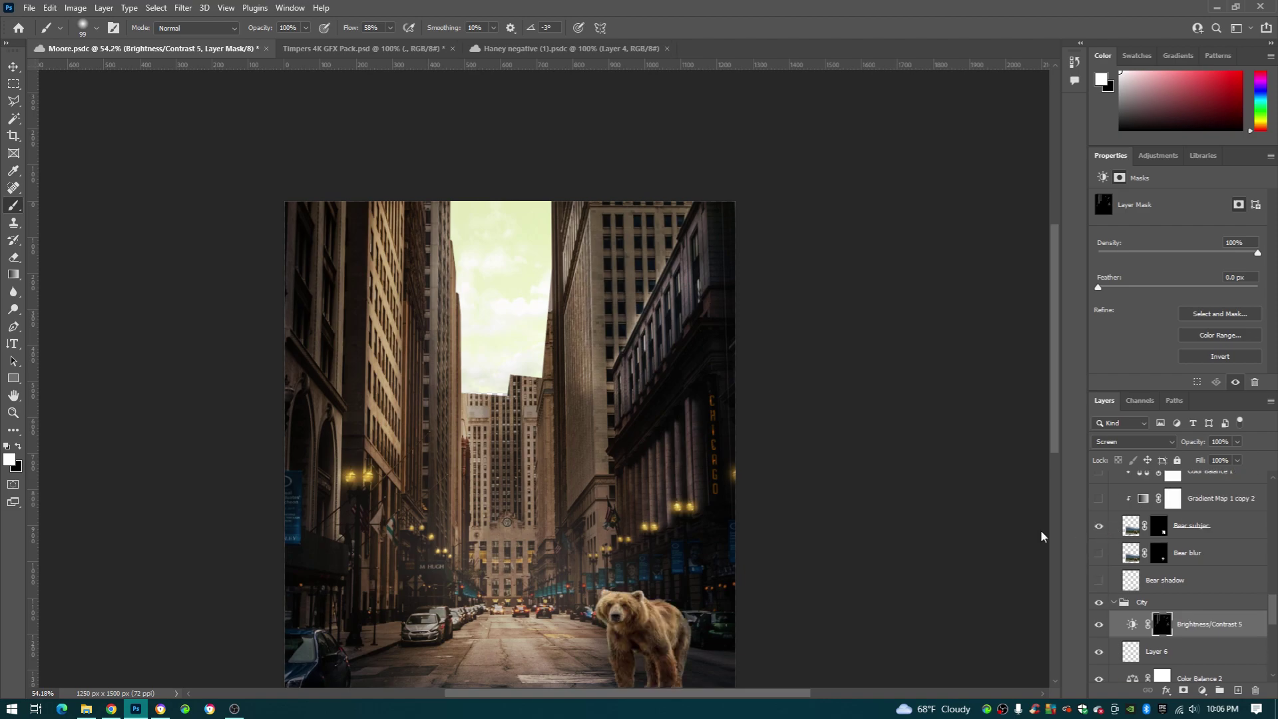
pyautogui.scroll(-2, 673, 525)
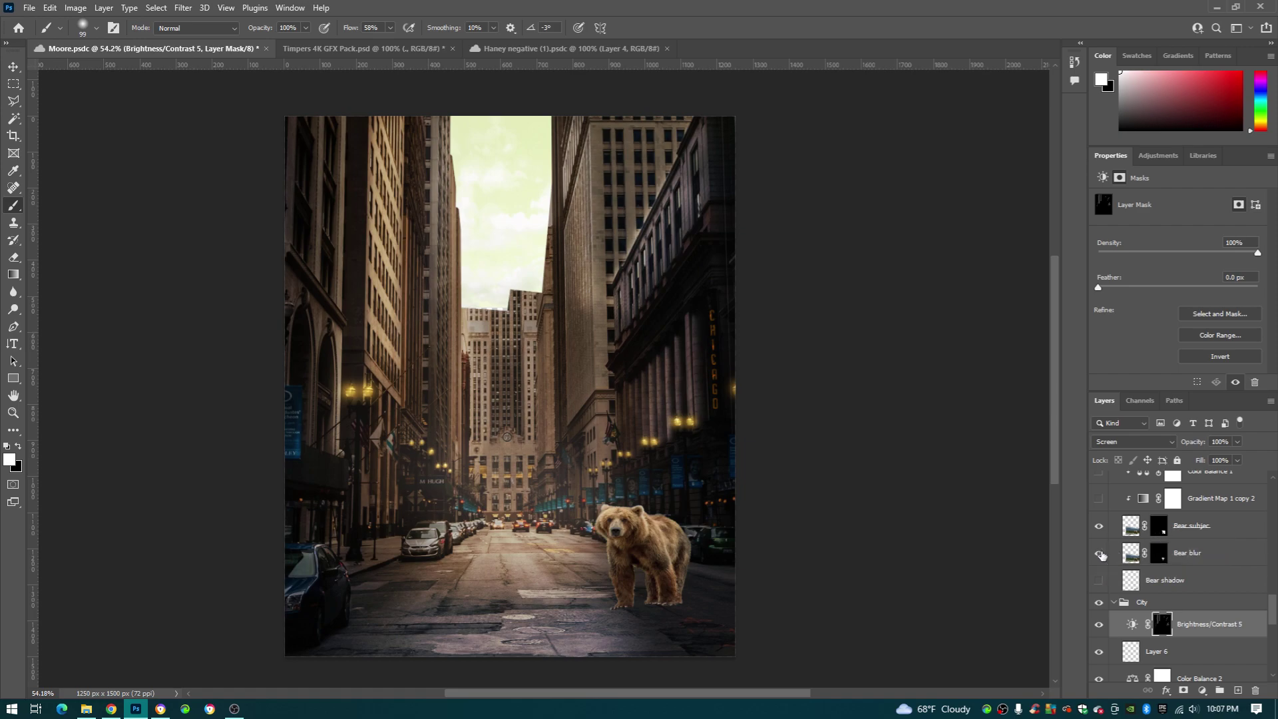
# Show the Bear blur layer on its own by hiding the bear subject, and select Bear blur.
pyautogui.click(1100, 554)
pyautogui.click(1100, 526)
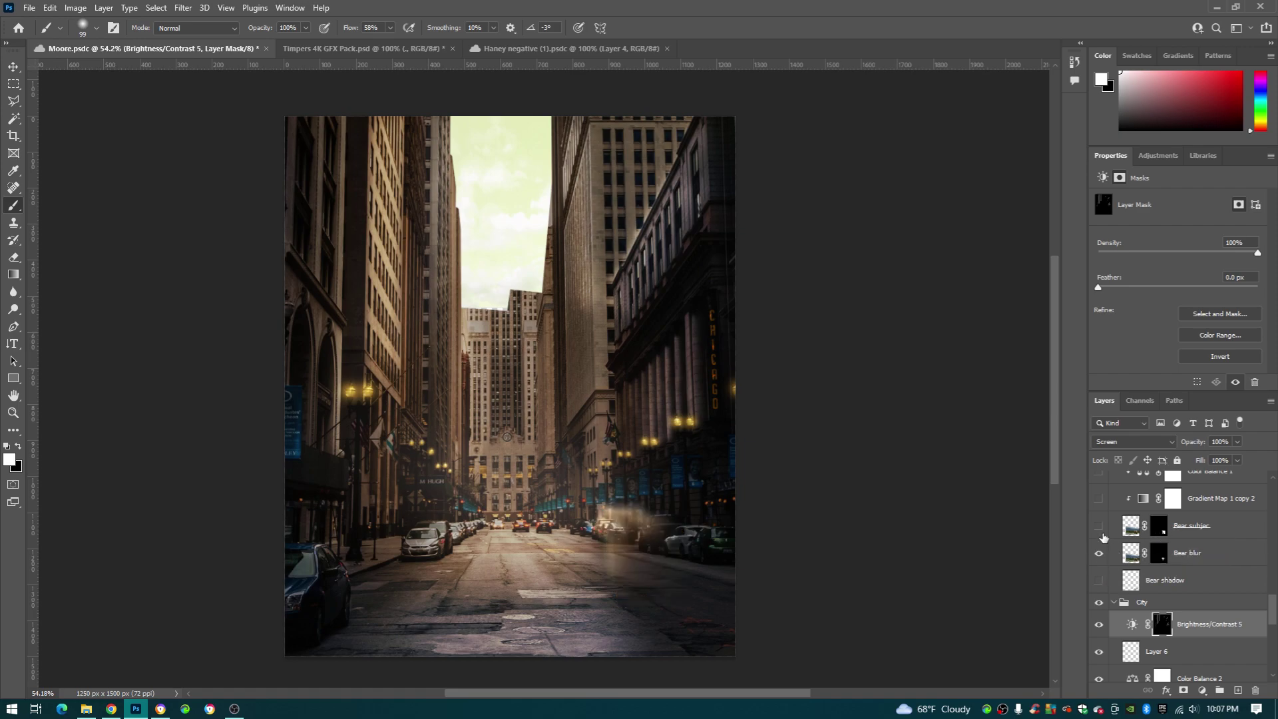
pyautogui.click(1205, 553)
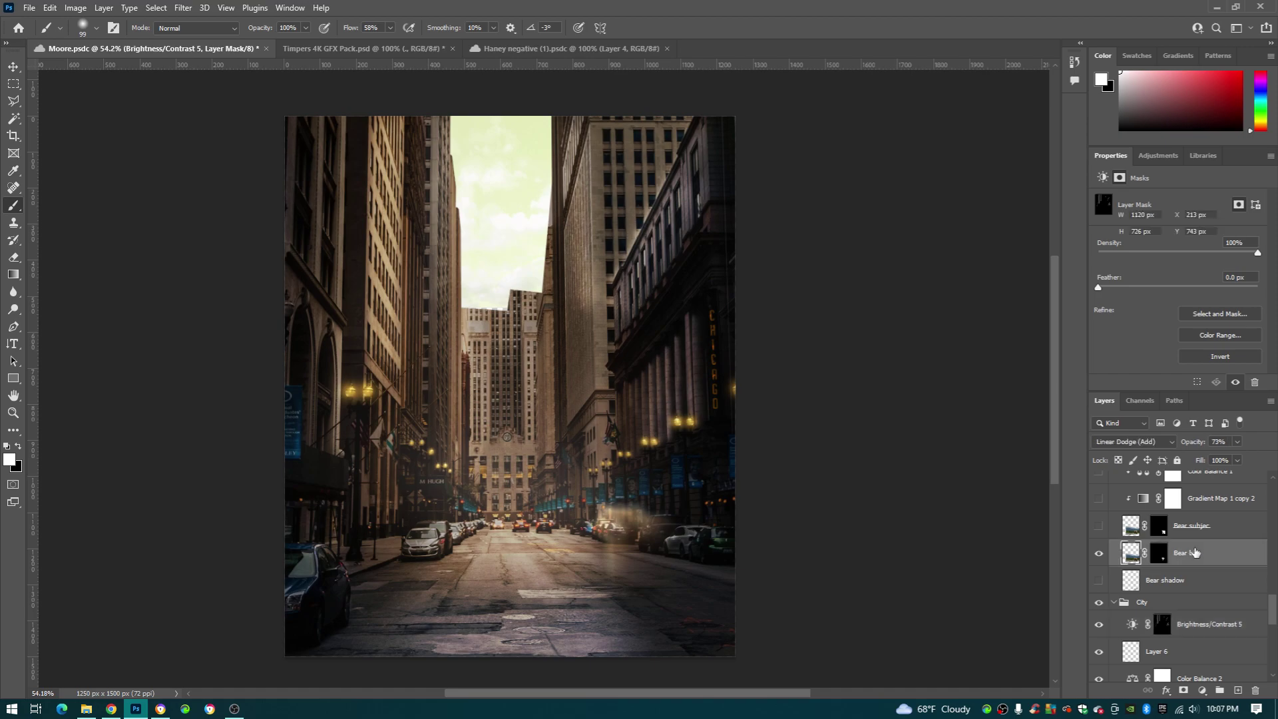
# Look through the available Blur filters for the Bear blur layer without applying one.
pyautogui.click(190, 9)
pyautogui.moveTo(238, 181)
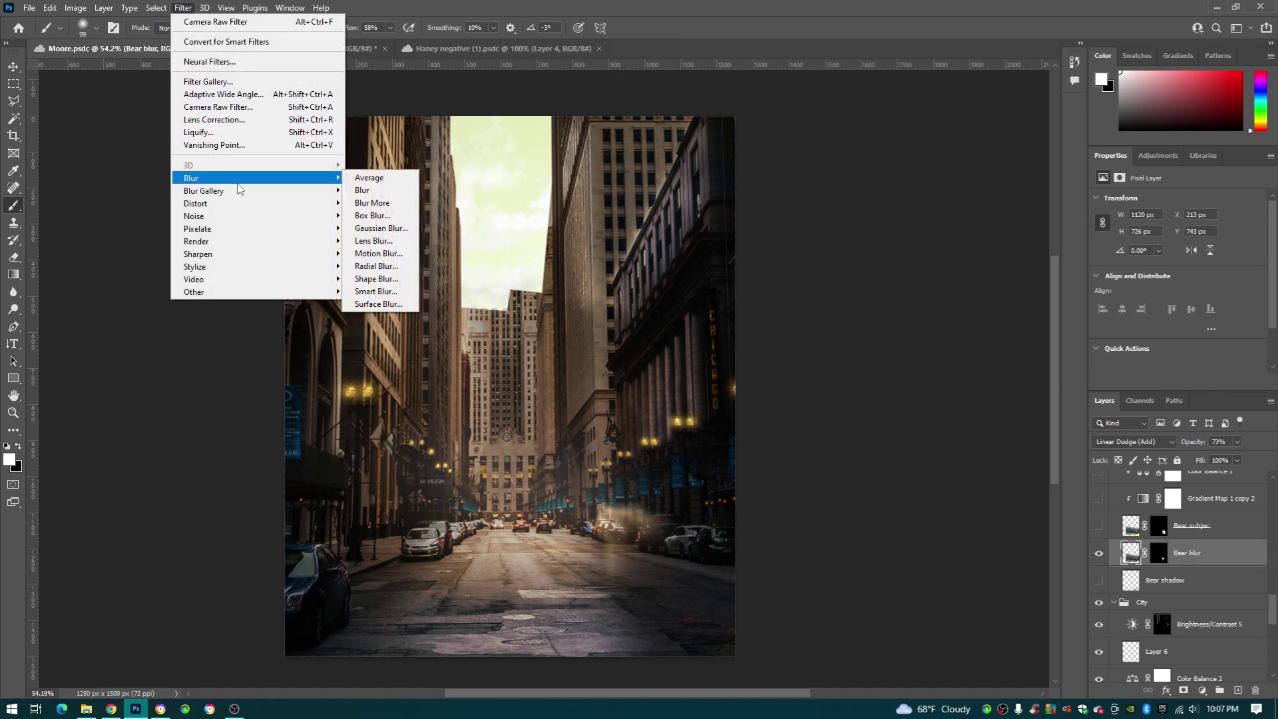
pyautogui.click(1191, 552)
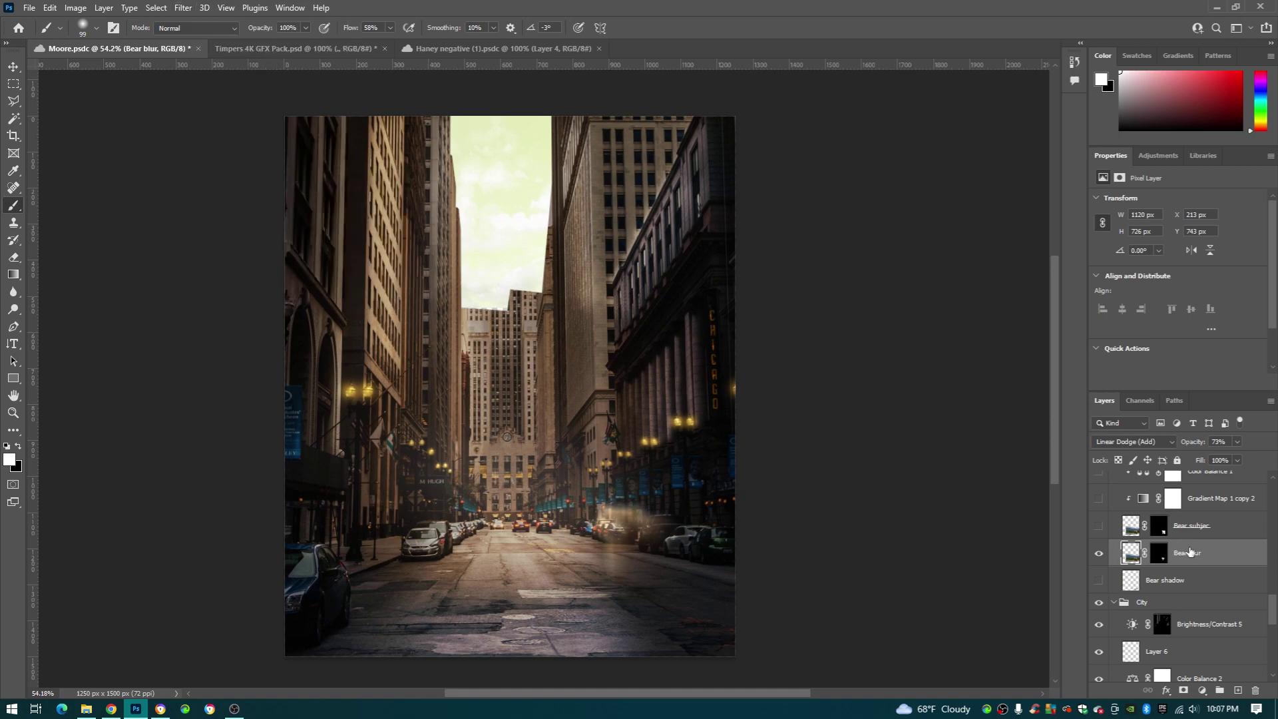
# Select the Bear subjec layer and make it visible again above Bear blur.
pyautogui.click(1193, 526)
pyautogui.click(1097, 527)
pyautogui.click(1097, 527)
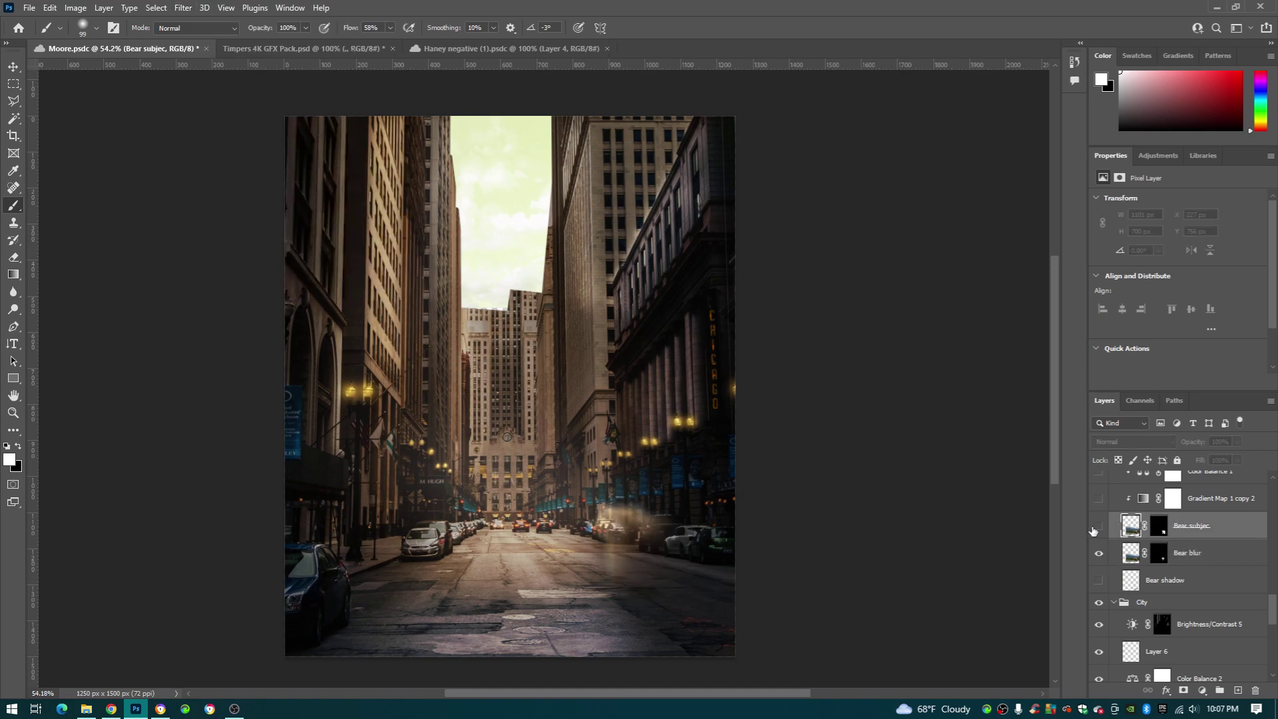
pyautogui.click(1097, 527)
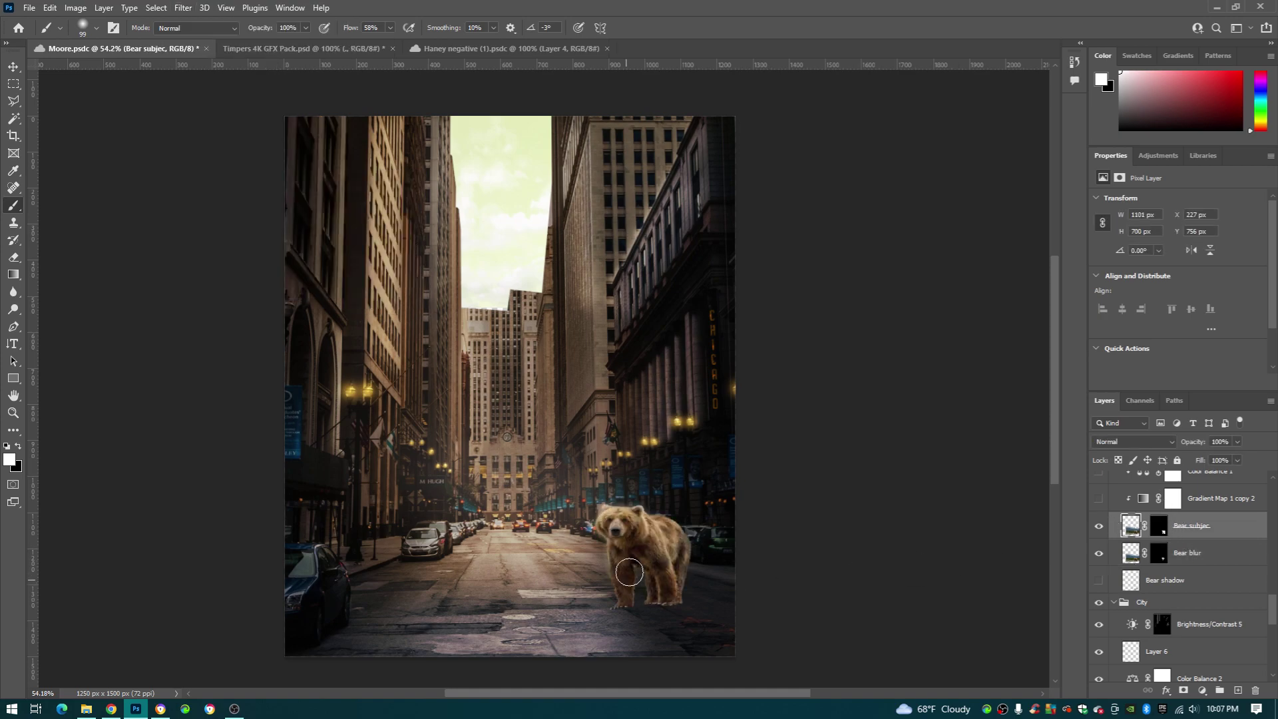
# Show the Bear shadow layer beneath the bear and select it, checking the street with and without it.
pyautogui.click(1100, 582)
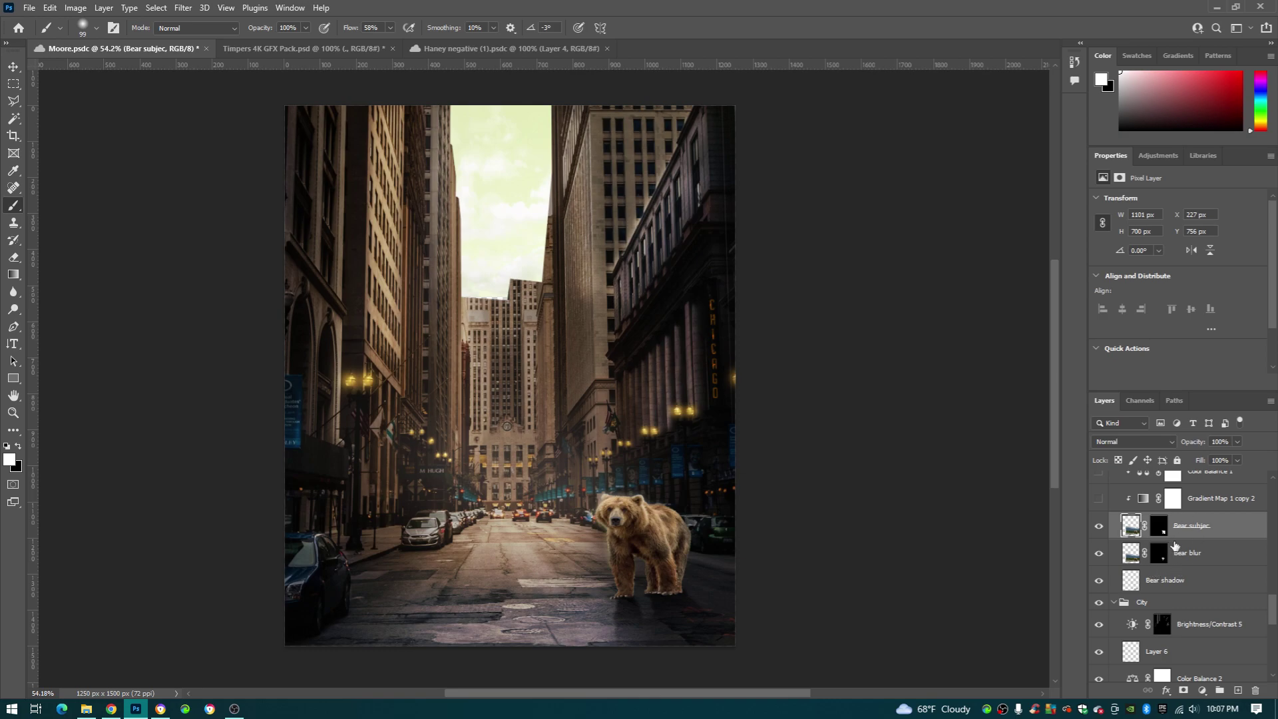
pyautogui.click(1143, 589)
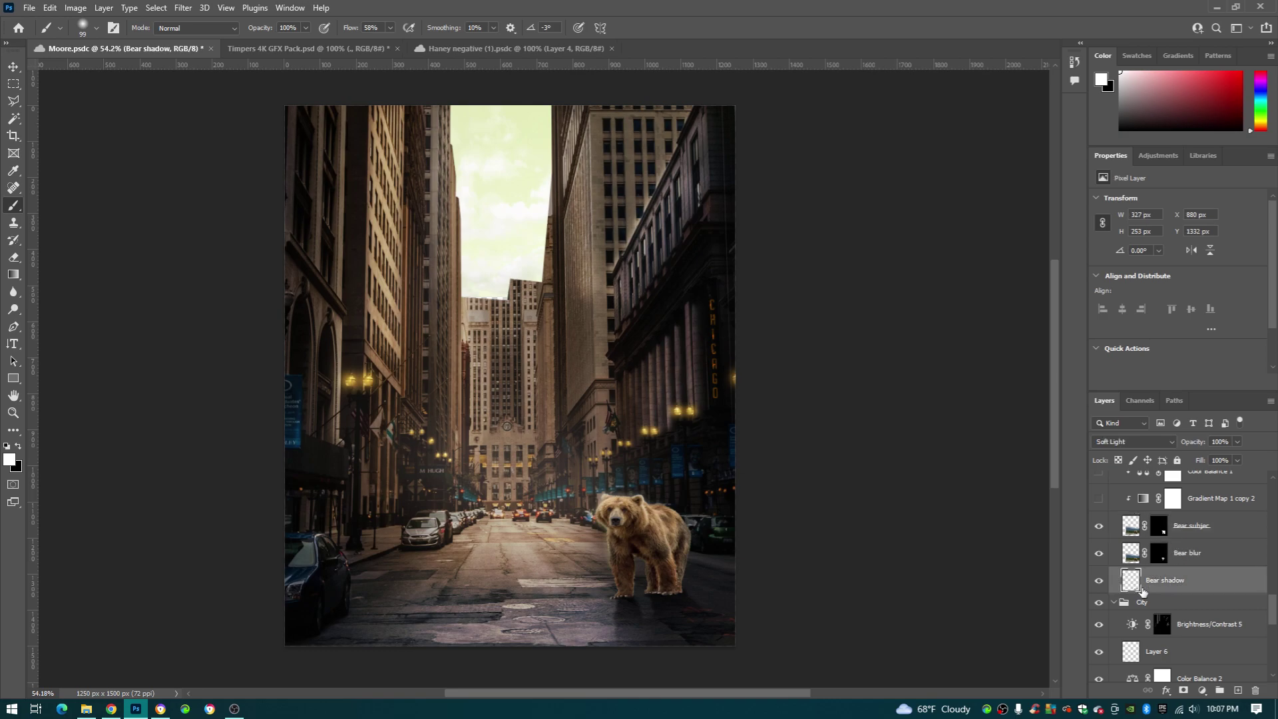
pyautogui.click(1099, 582)
pyautogui.click(1099, 582)
# Look through the Blur filters for Bear shadow and compare the bear with and without its shadow.
pyautogui.click(190, 8)
pyautogui.moveTo(217, 181)
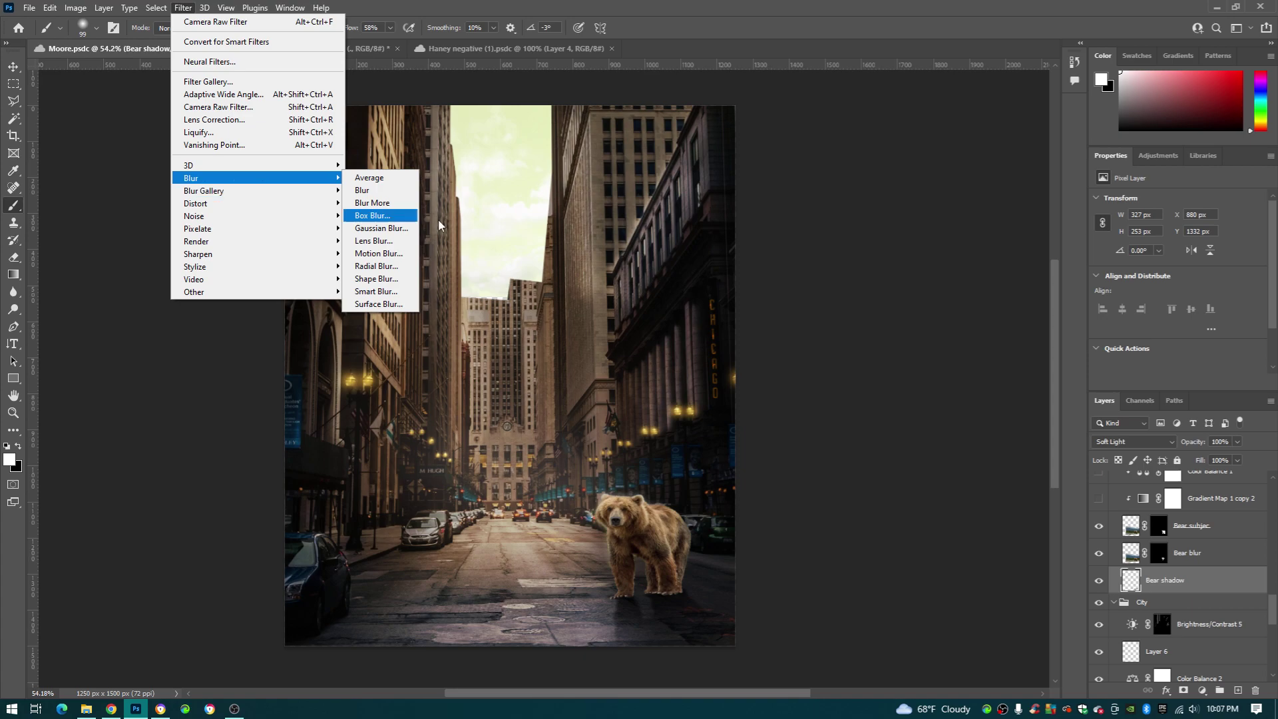
pyautogui.click(1199, 580)
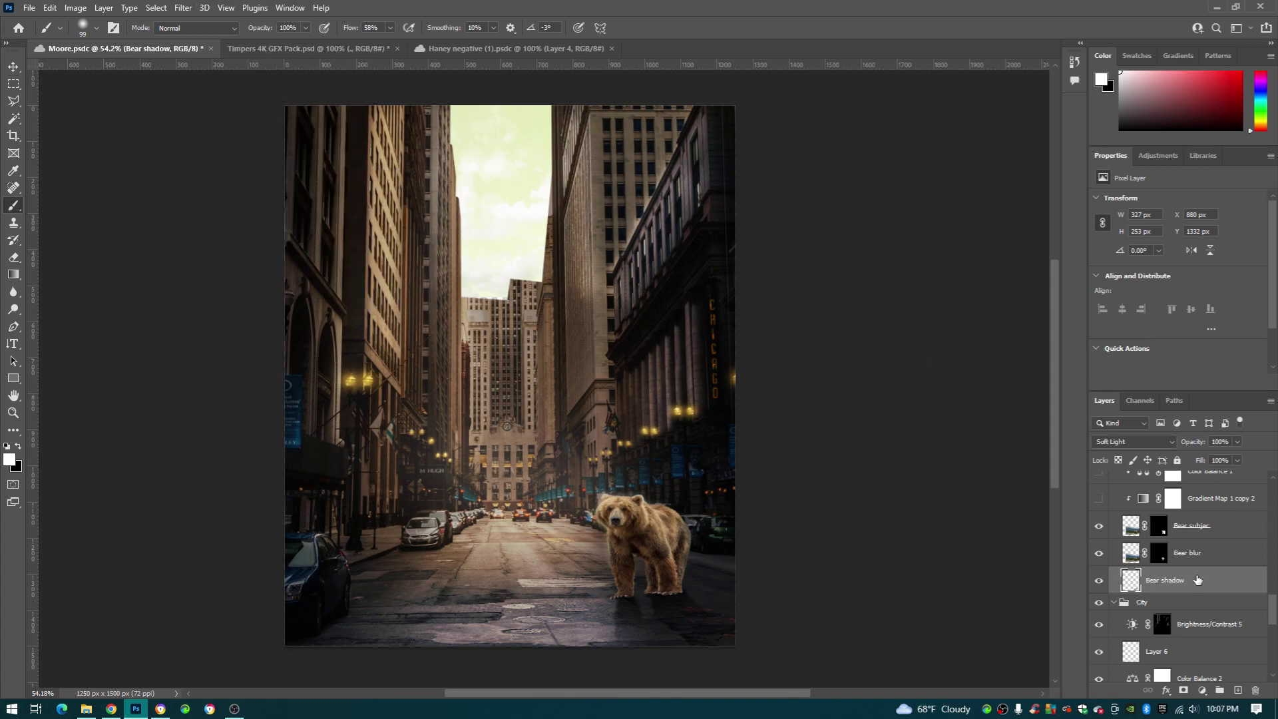
pyautogui.click(1099, 581)
pyautogui.click(1099, 581)
# Show the Gradient Map 1 copy 2 layer on the bear, compare its effect, and select it.
pyautogui.scroll(2, 1159, 586)
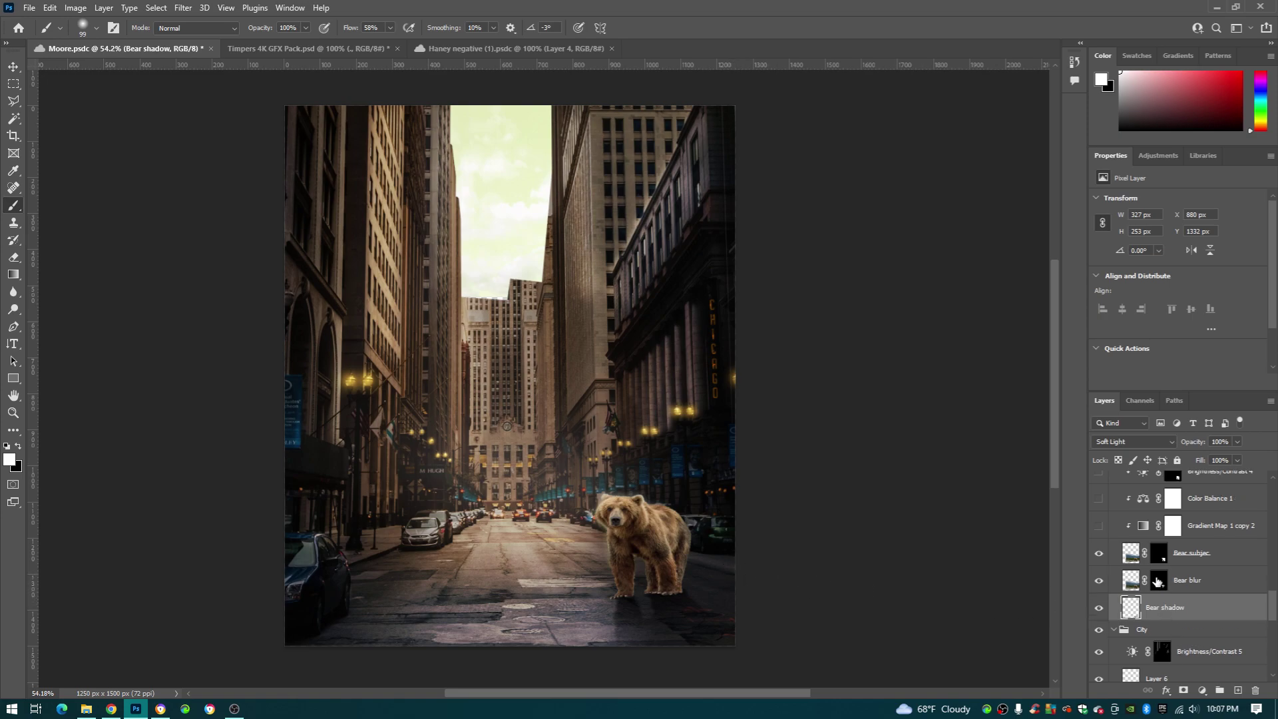
pyautogui.click(1099, 553)
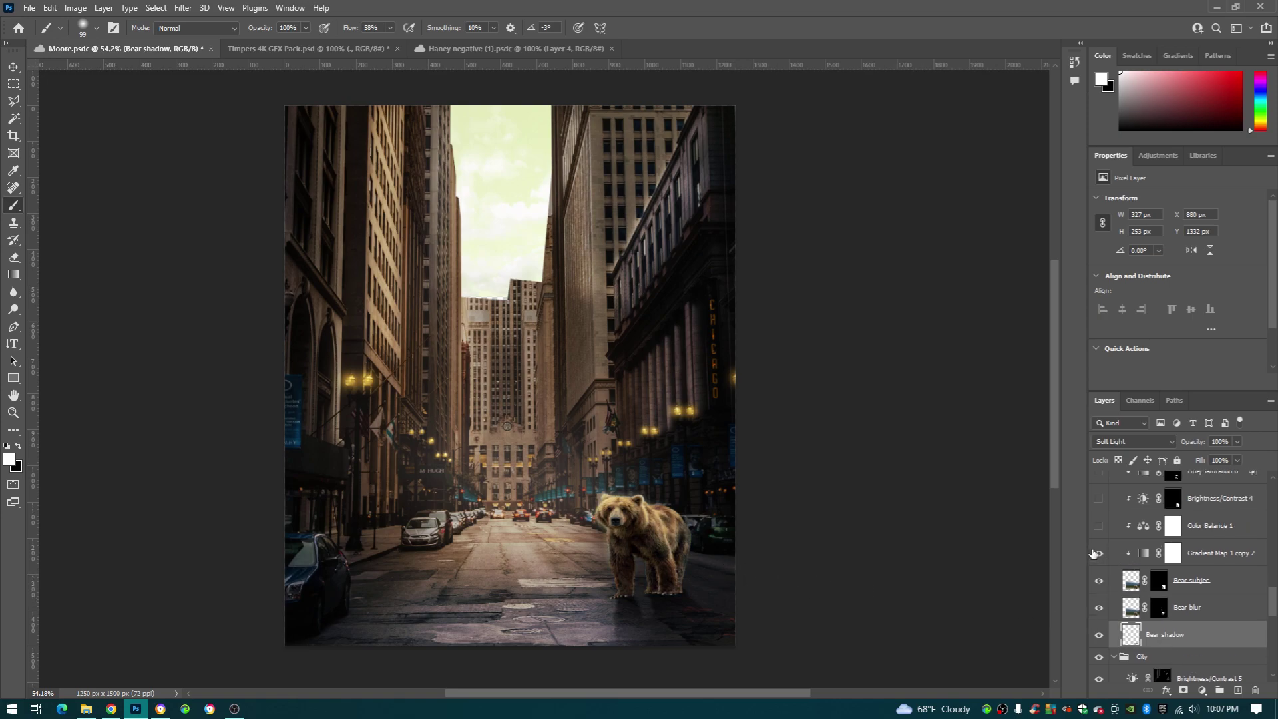
pyautogui.click(1099, 553)
pyautogui.click(1099, 553)
pyautogui.click(1224, 564)
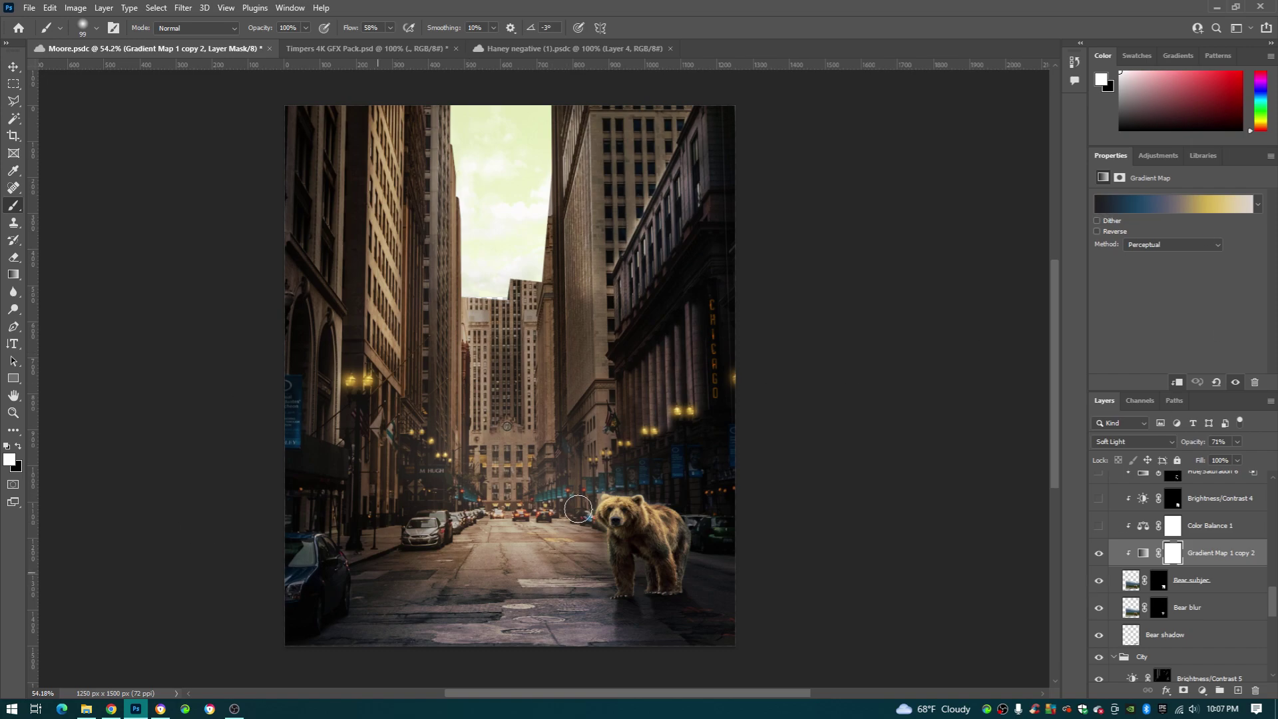
# Show the Color Balance 1 layer on the bear and open its adjustment settings.
pyautogui.scroll(1, 1179, 551)
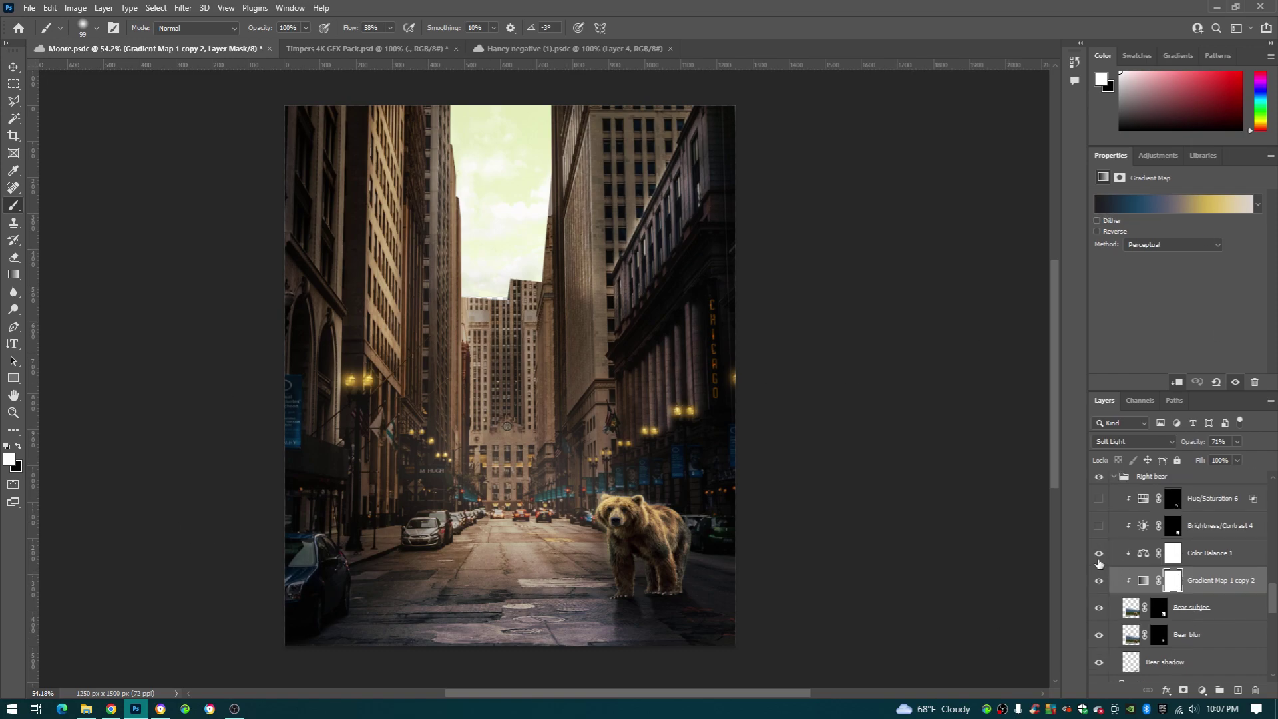
pyautogui.click(1176, 558)
pyautogui.click(1143, 553)
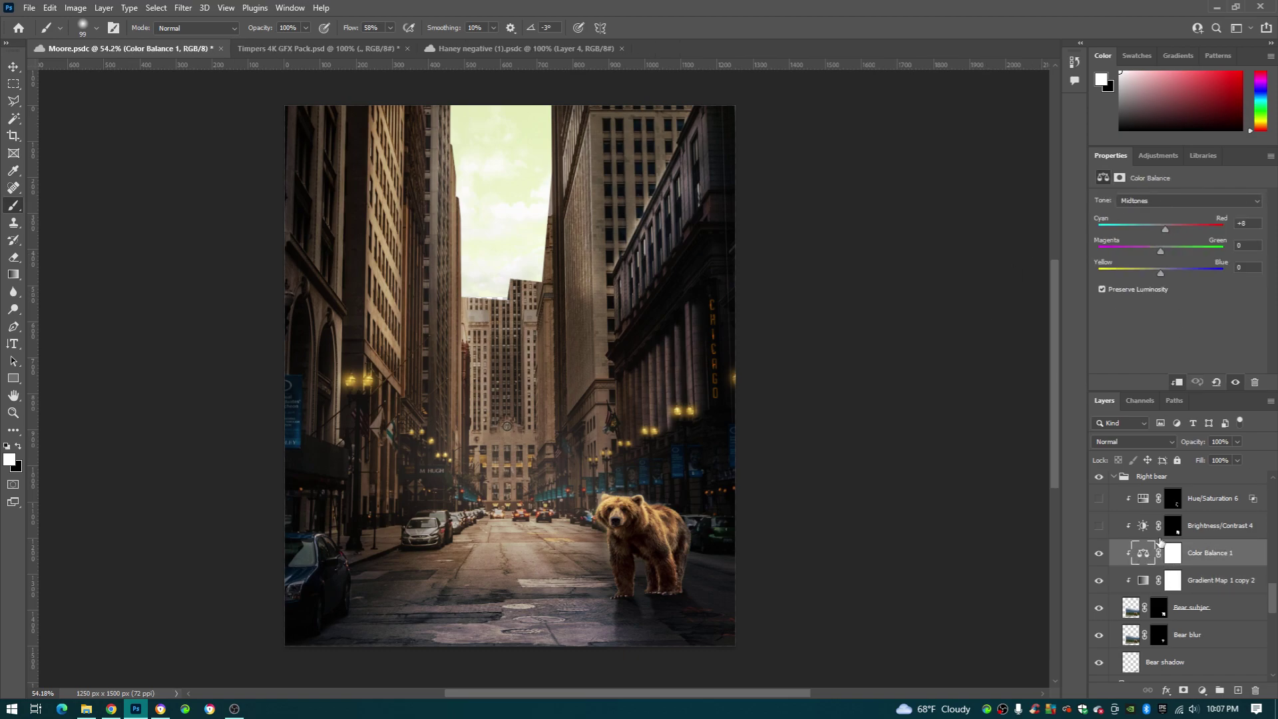
pyautogui.click(1099, 555)
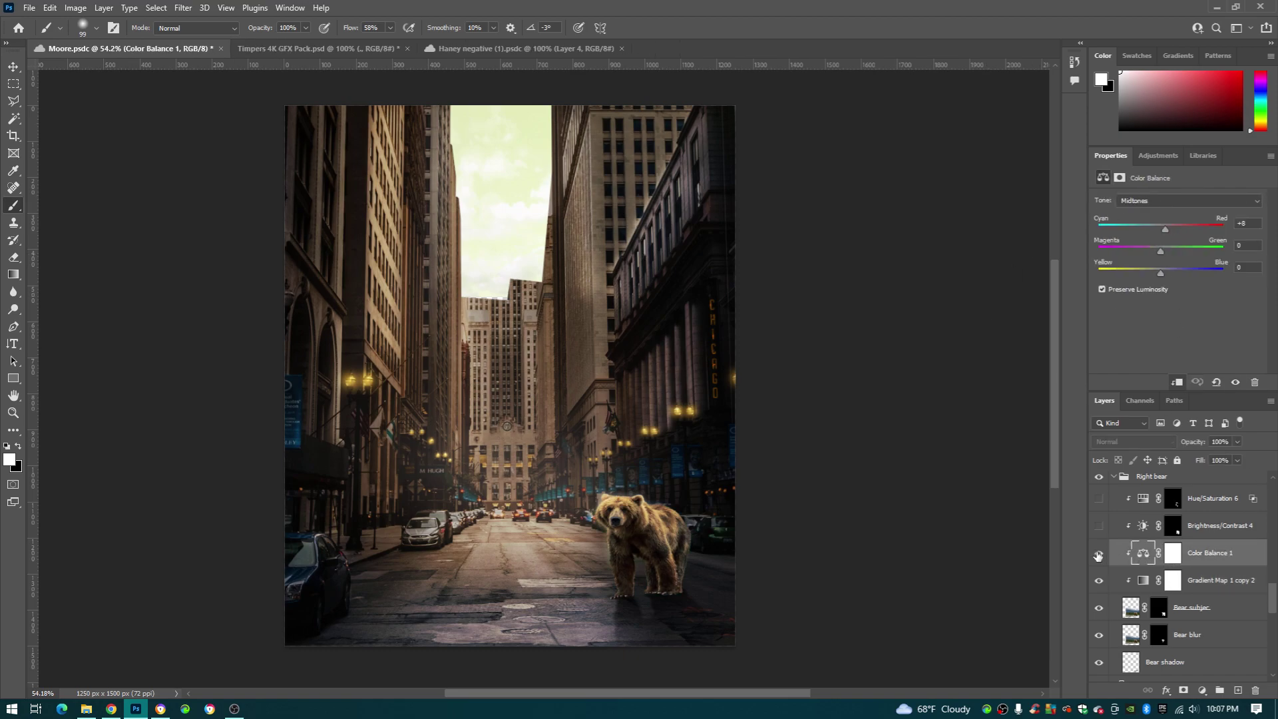
# Review the Shadows, Midtones and Highlights tone options of Color Balance 1 without changing them.
pyautogui.click(1157, 208)
pyautogui.click(1160, 207)
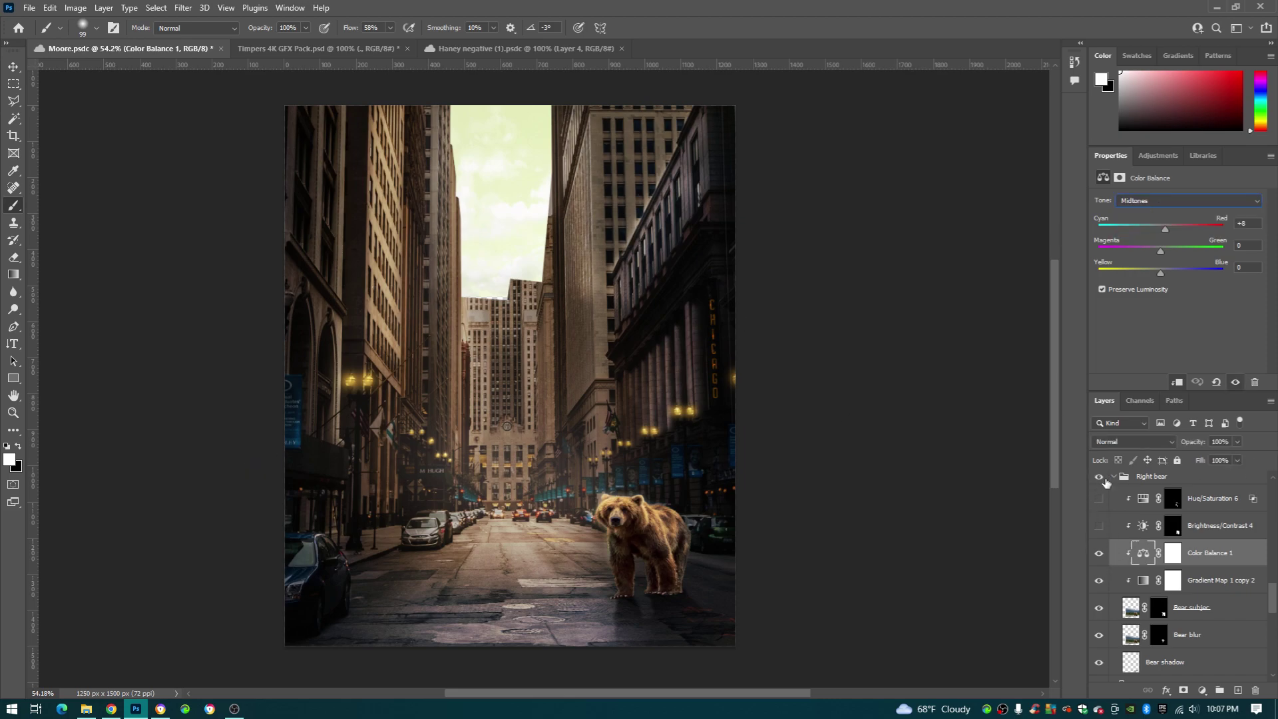
pyautogui.click(1158, 205)
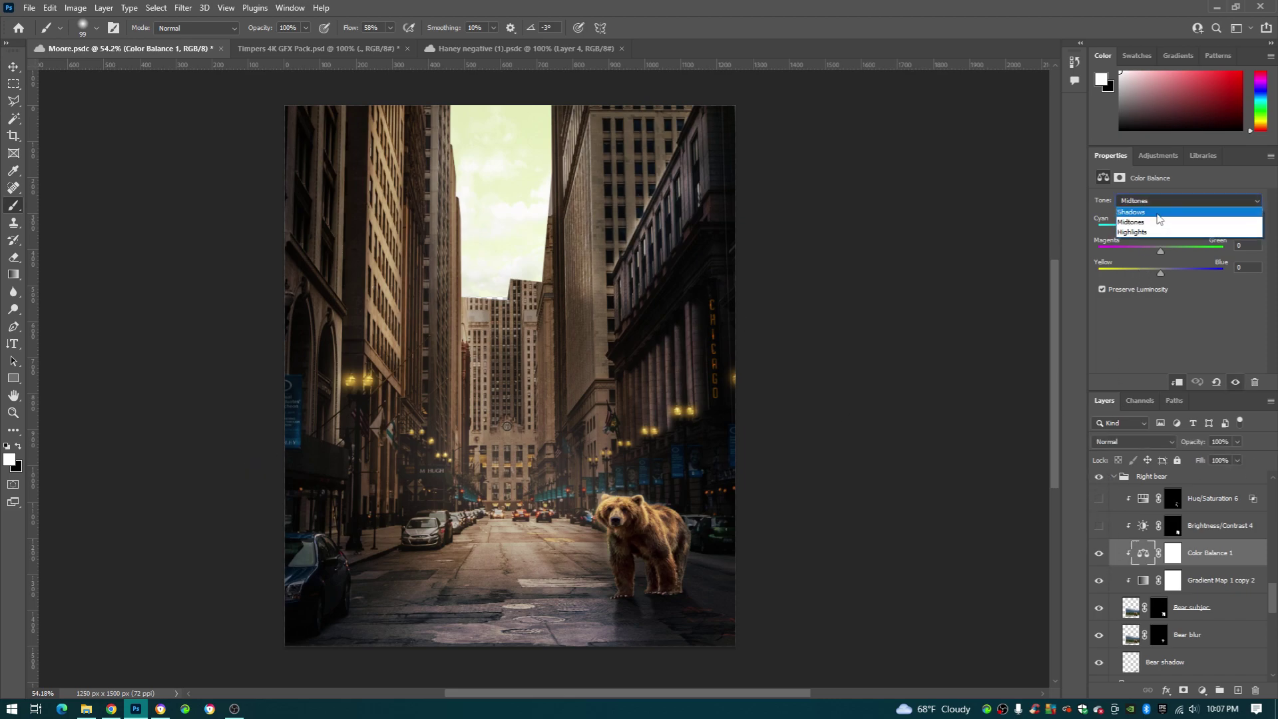
pyautogui.click(1095, 562)
# Show the Brightness/Contrast 4 layer, select it, and compare the bear's darkened body with and without it up close.
pyautogui.click(1099, 526)
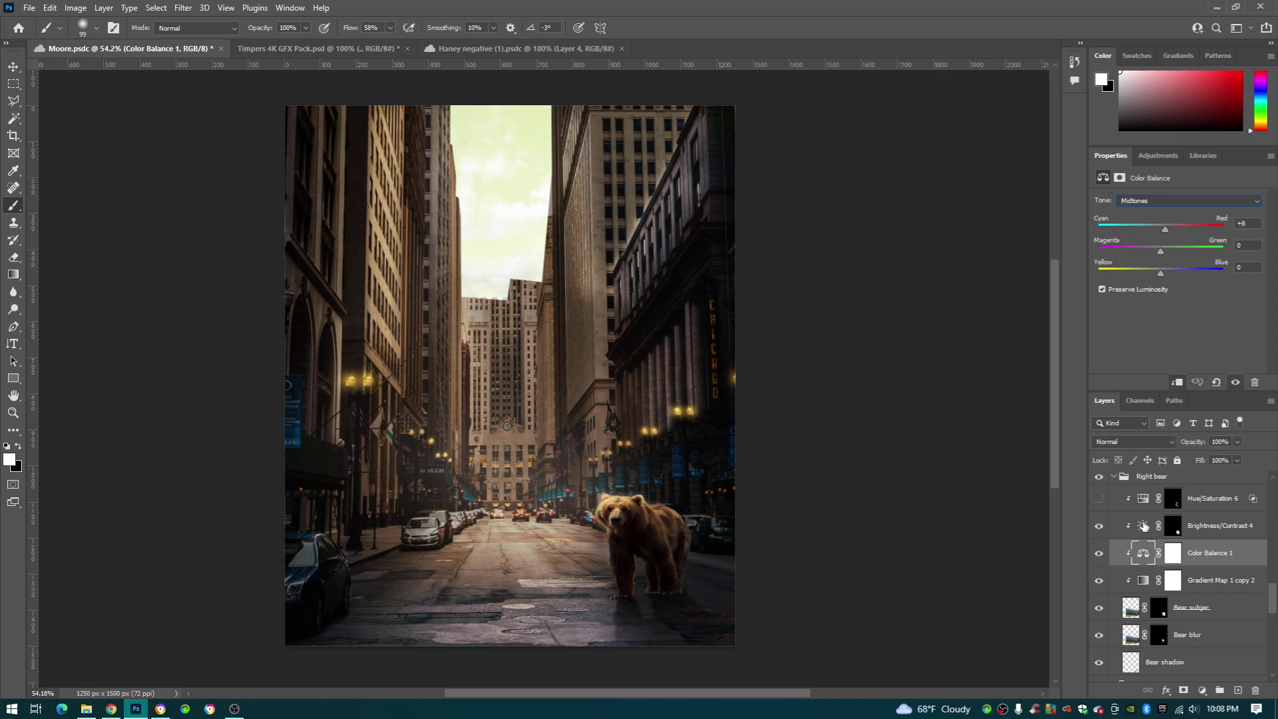
pyautogui.click(1197, 527)
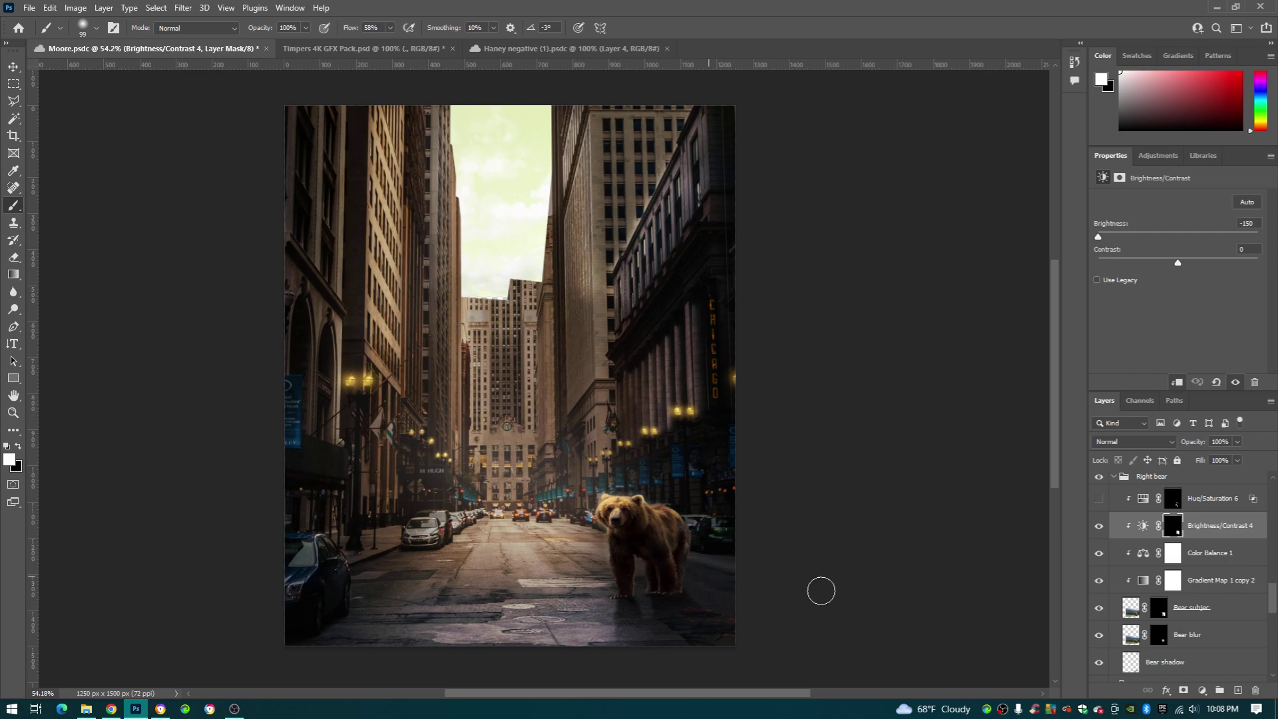
pyautogui.click(1099, 526)
pyautogui.click(1099, 526)
pyautogui.scroll(3, 649, 526)
pyautogui.scroll(2, 649, 526)
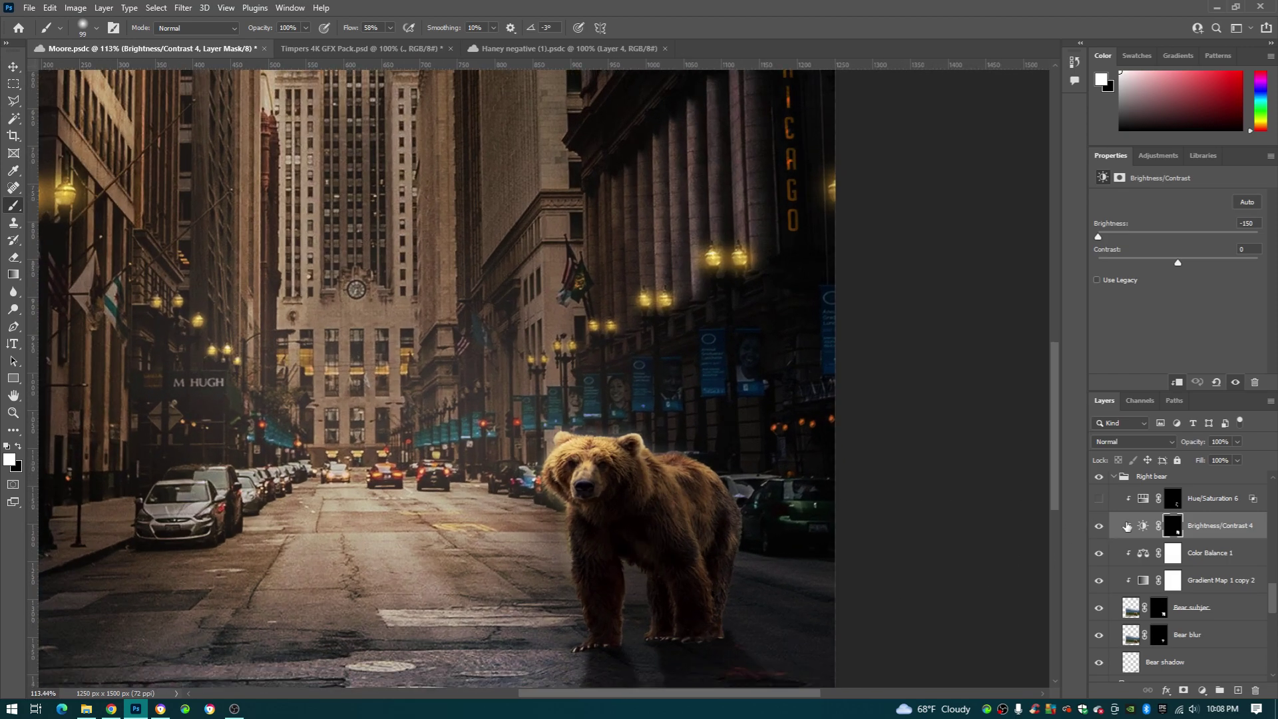
pyautogui.click(1099, 526)
pyautogui.click(1099, 526)
# Switch the foreground to black and brush along the bear's head and back on the Brightness/Contrast 4 mask.
pyautogui.click(20, 448)
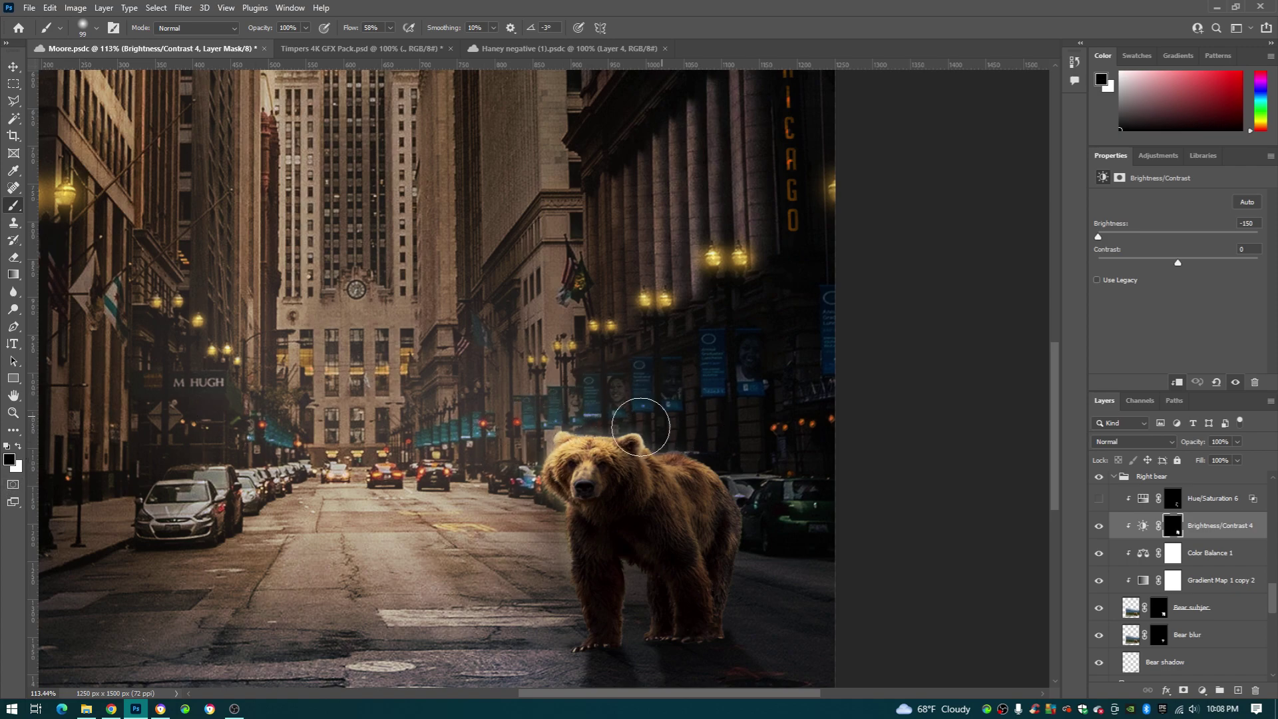
pyautogui.moveTo(570, 437)
pyautogui.keyDown('alt'); pyautogui.mouseDown()
pyautogui.moveTo(537, 477)
pyautogui.moveTo(570, 445)
pyautogui.moveTo(622, 431)
pyautogui.moveTo(700, 455)
pyautogui.moveTo(743, 510)
pyautogui.mouseUp(); pyautogui.keyUp('alt')
pyautogui.scroll(-4, 589, 645)
pyautogui.scroll(-1, 596, 641)
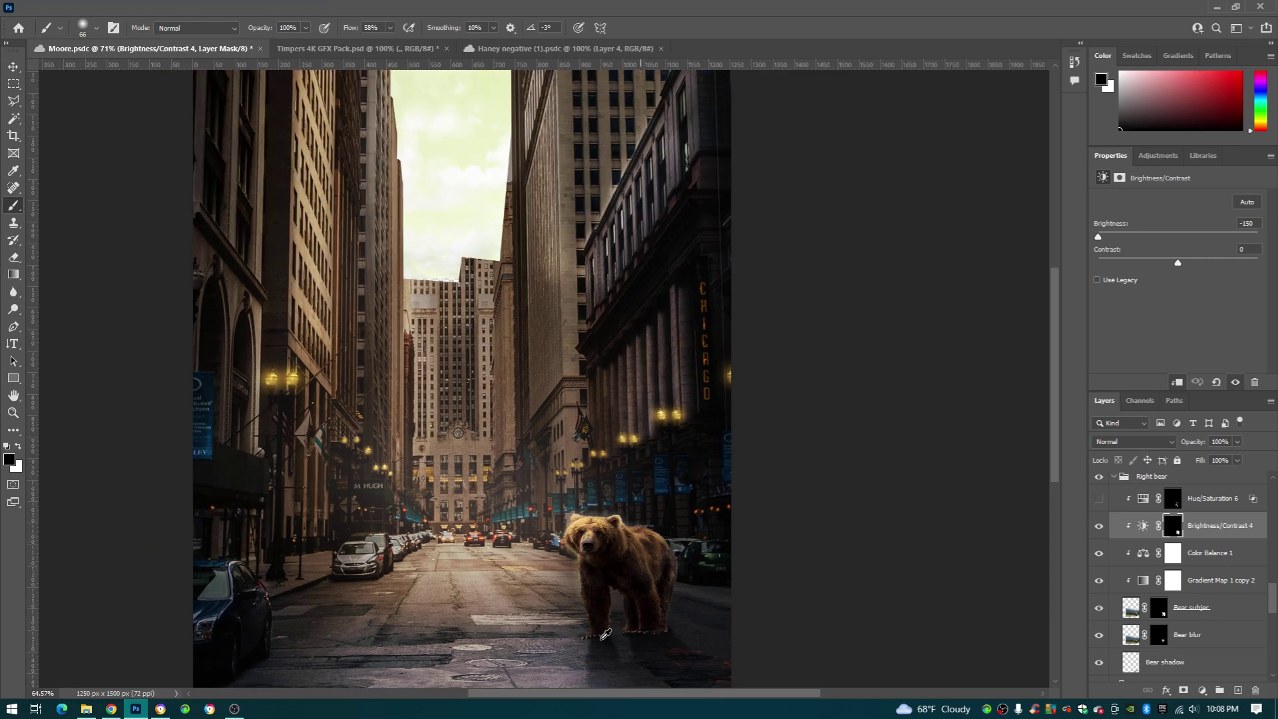
# Show the Hue/Saturation 6 layer, open its settings, and examine the bear's bright rim light up close.
pyautogui.click(1099, 501)
pyautogui.click(1099, 502)
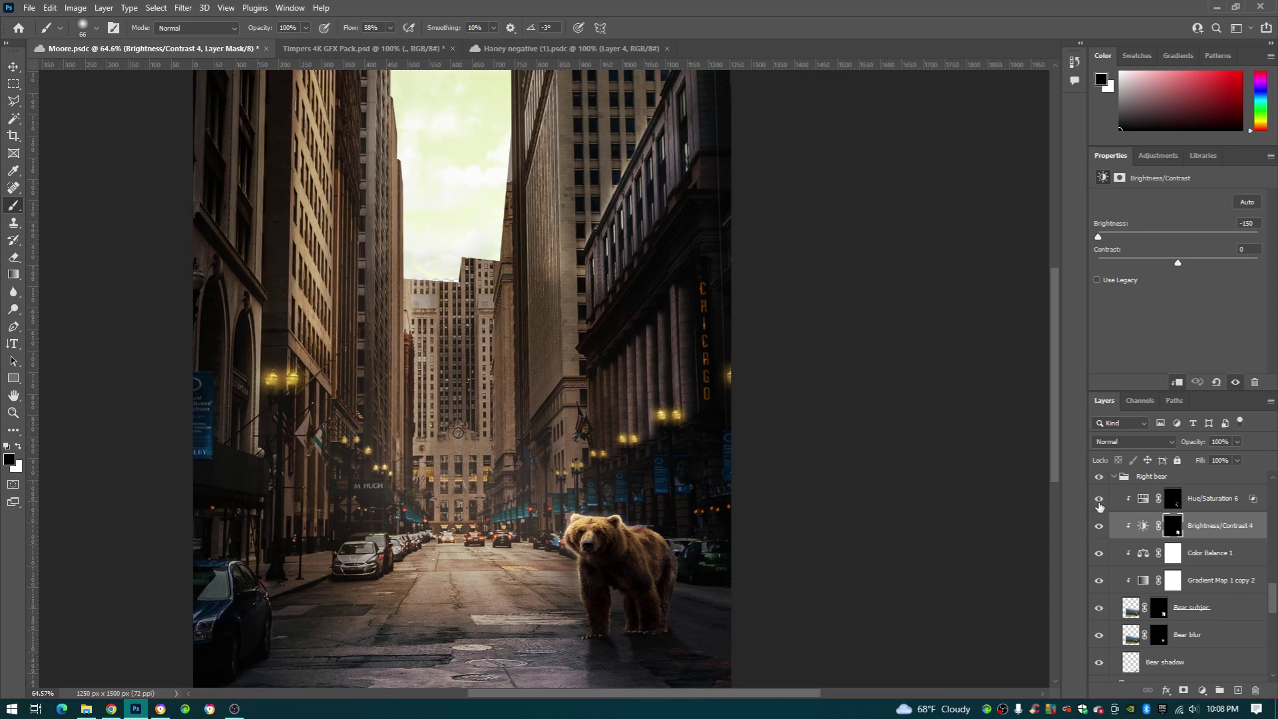
pyautogui.click(1142, 504)
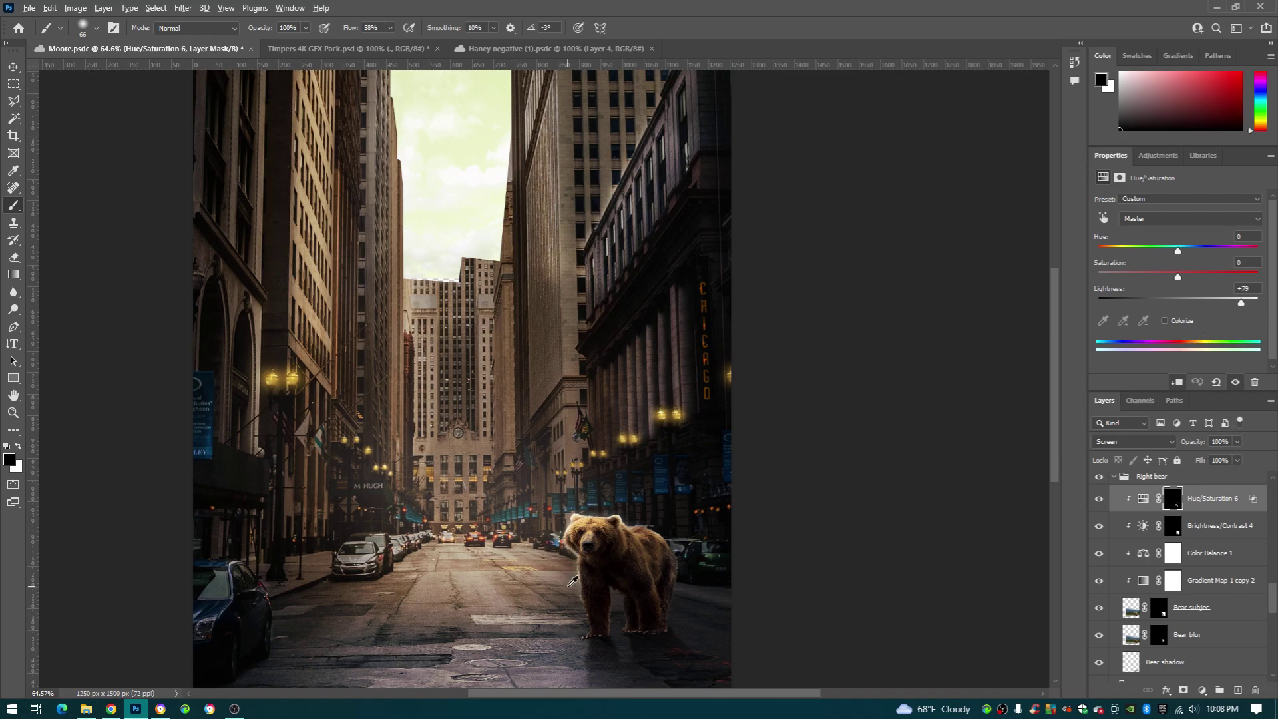
pyautogui.scroll(15, 576, 581)
pyautogui.scroll(-5, 577, 582)
pyautogui.scroll(4, 572, 571)
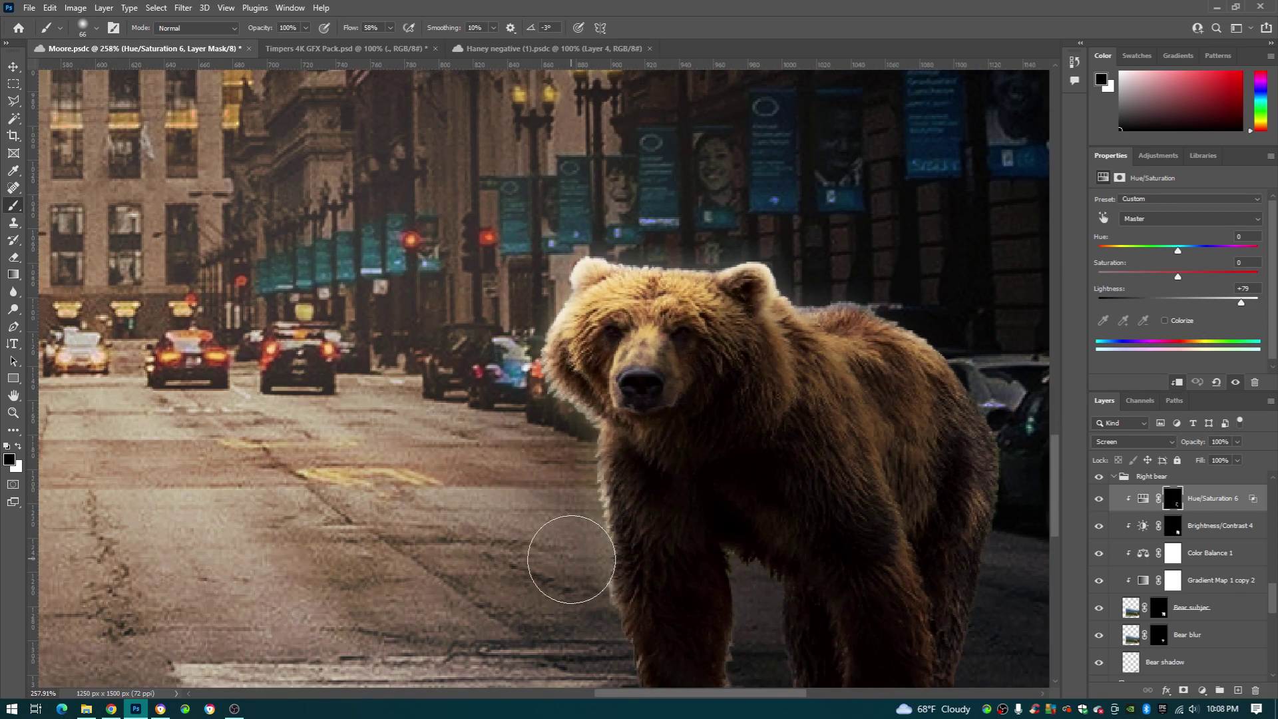
# Undo a trial stroke on the Hue/Saturation 6 mask, then set the foreground to white and the brush size to 16.
pyautogui.moveTo(618, 460)
pyautogui.mouseDown()
pyautogui.moveTo(593, 464)
pyautogui.moveTo(571, 506)
pyautogui.moveTo(568, 462)
pyautogui.mouseUp()
pyautogui.hotkey('ctrl', 'z')
pyautogui.click(19, 447)
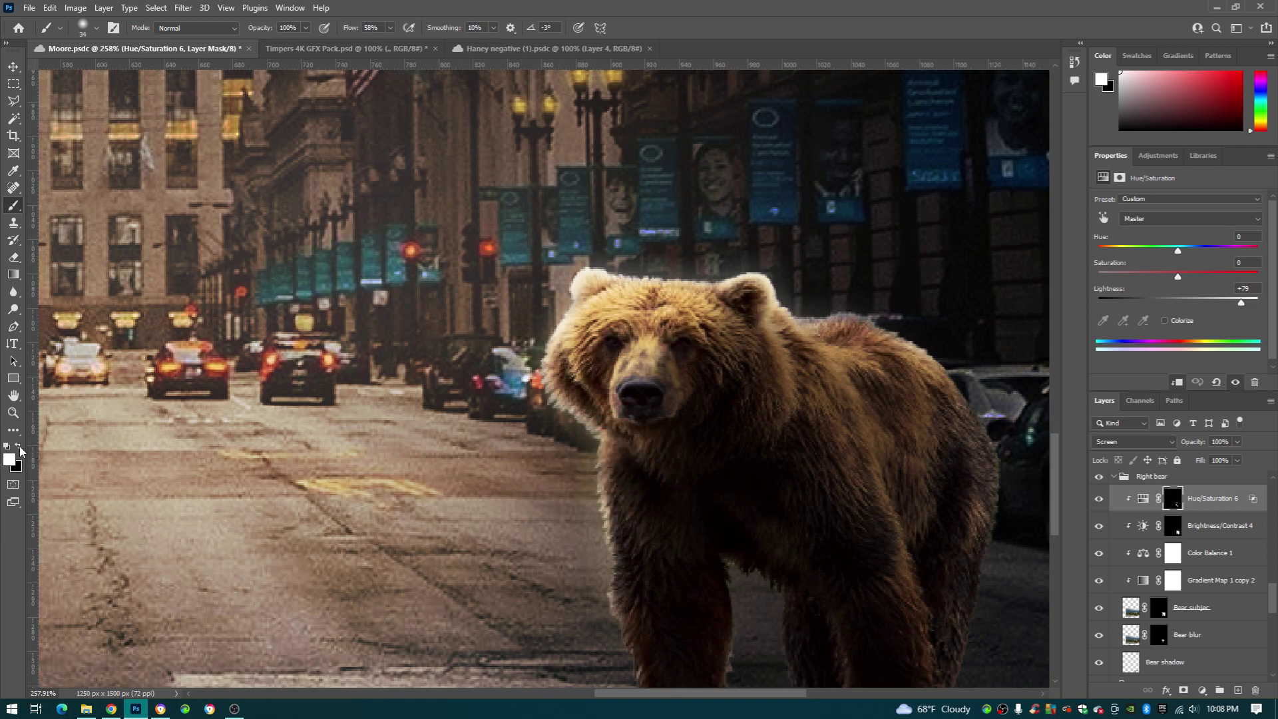
pyautogui.keyDown('alt'); pyautogui.rightClick(551, 305); pyautogui.keyUp('alt')
pyautogui.scroll(-5, 562, 421)
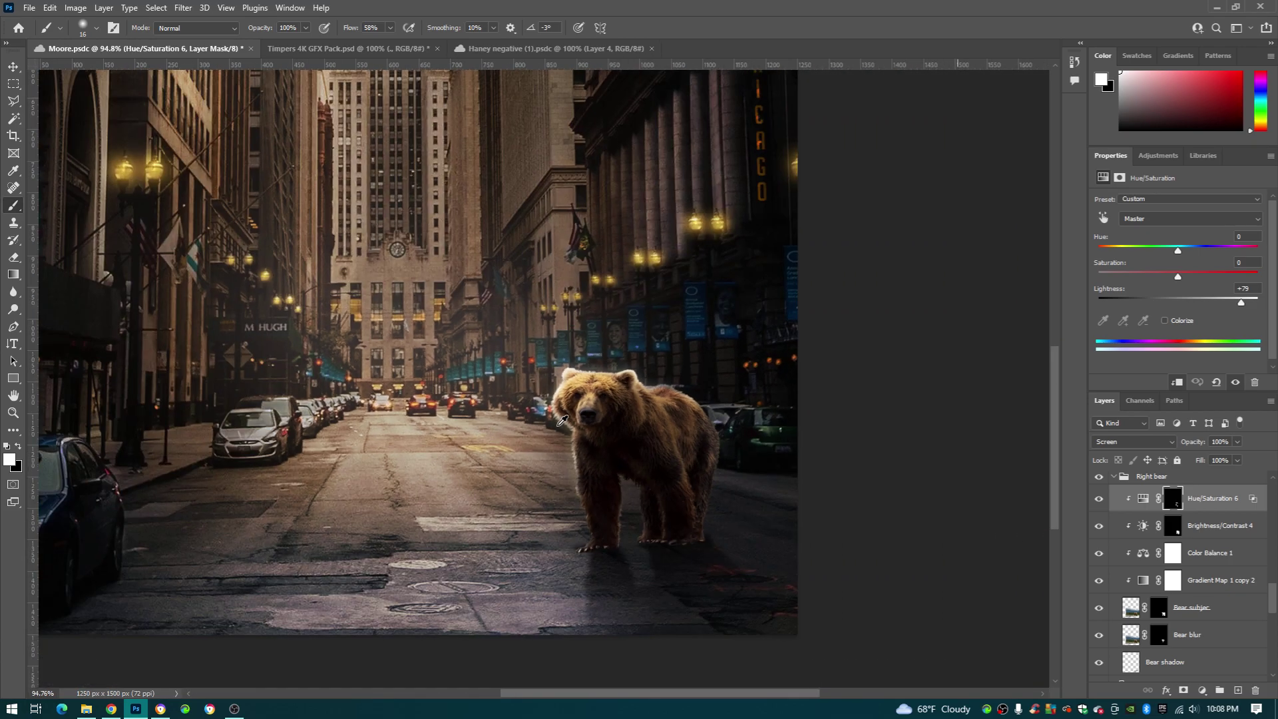
pyautogui.scroll(-3, 563, 421)
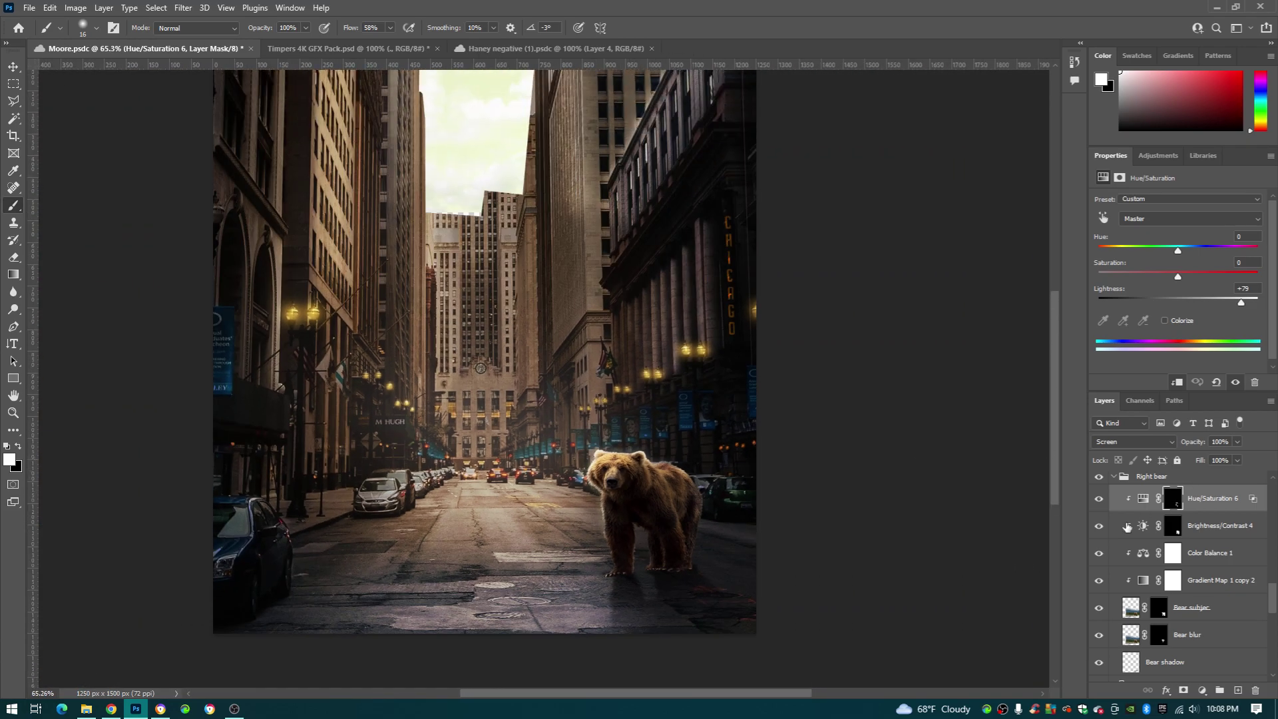
# Preview the Fopg layer in the Light group, hide it again, and select its layer mask.
pyautogui.scroll(4, 1127, 527)
pyautogui.click(1104, 564)
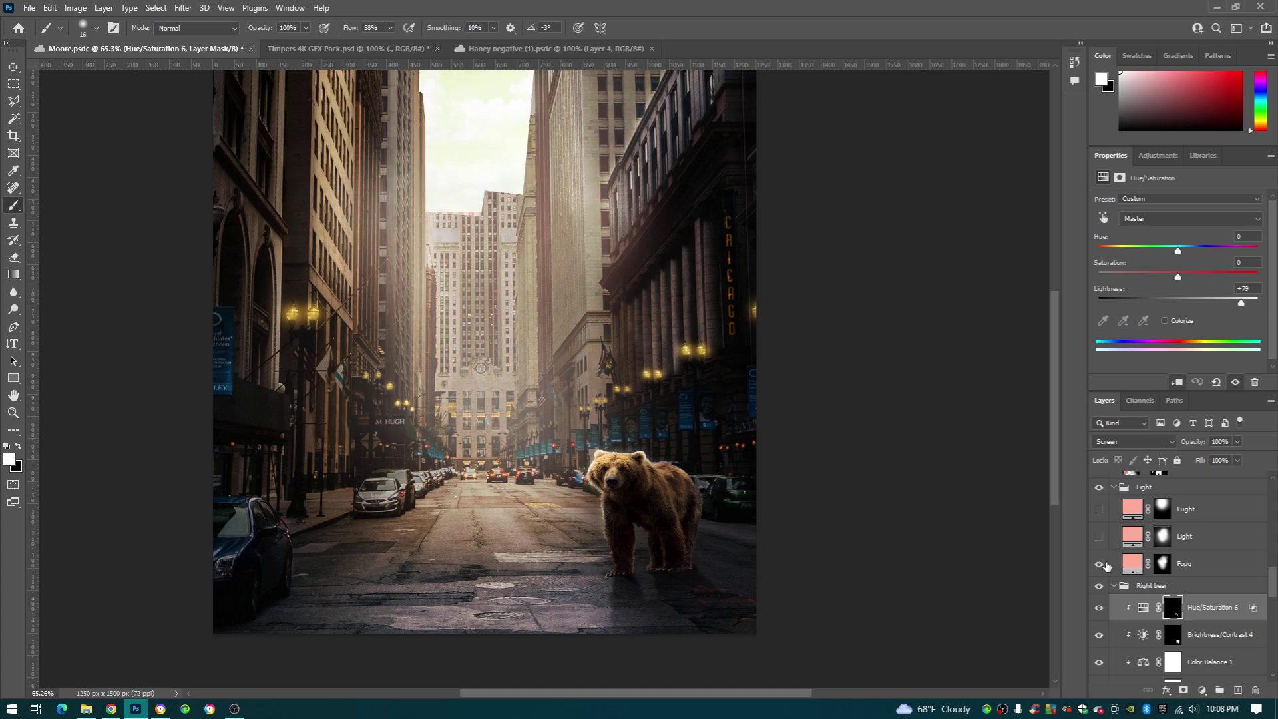
pyautogui.click(1104, 563)
pyautogui.scroll(-2, 865, 491)
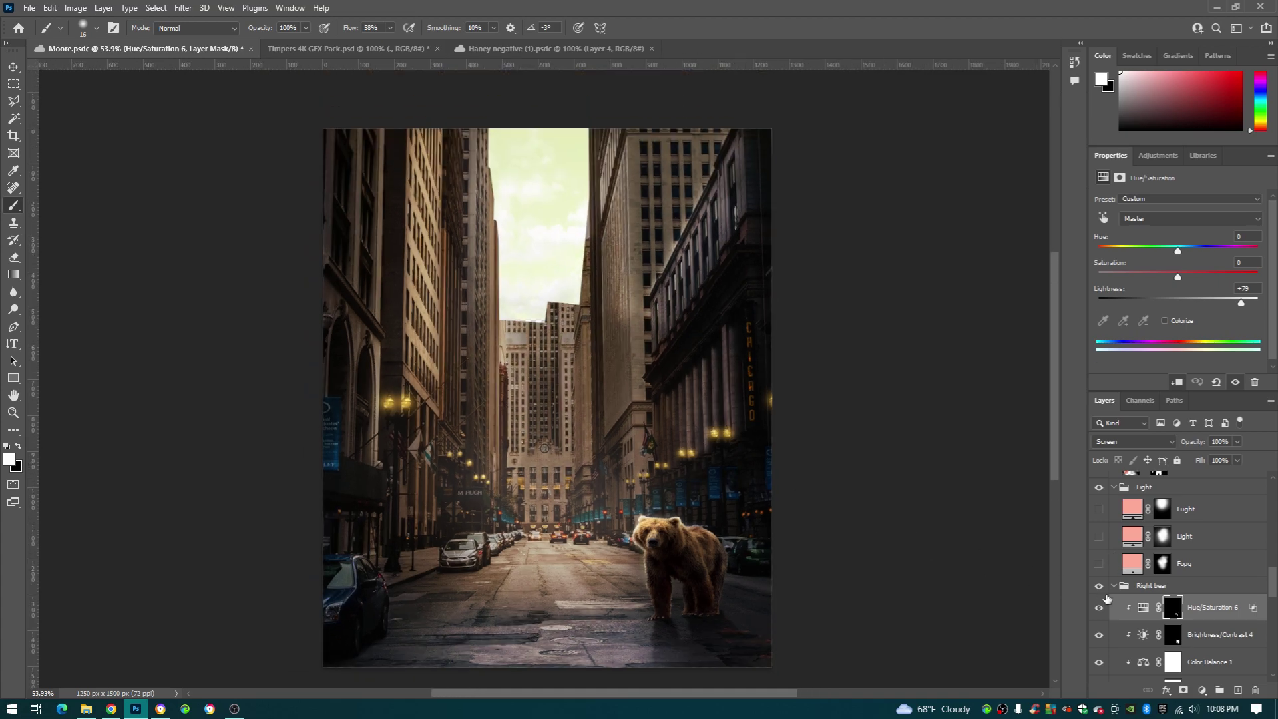
pyautogui.click(1132, 565)
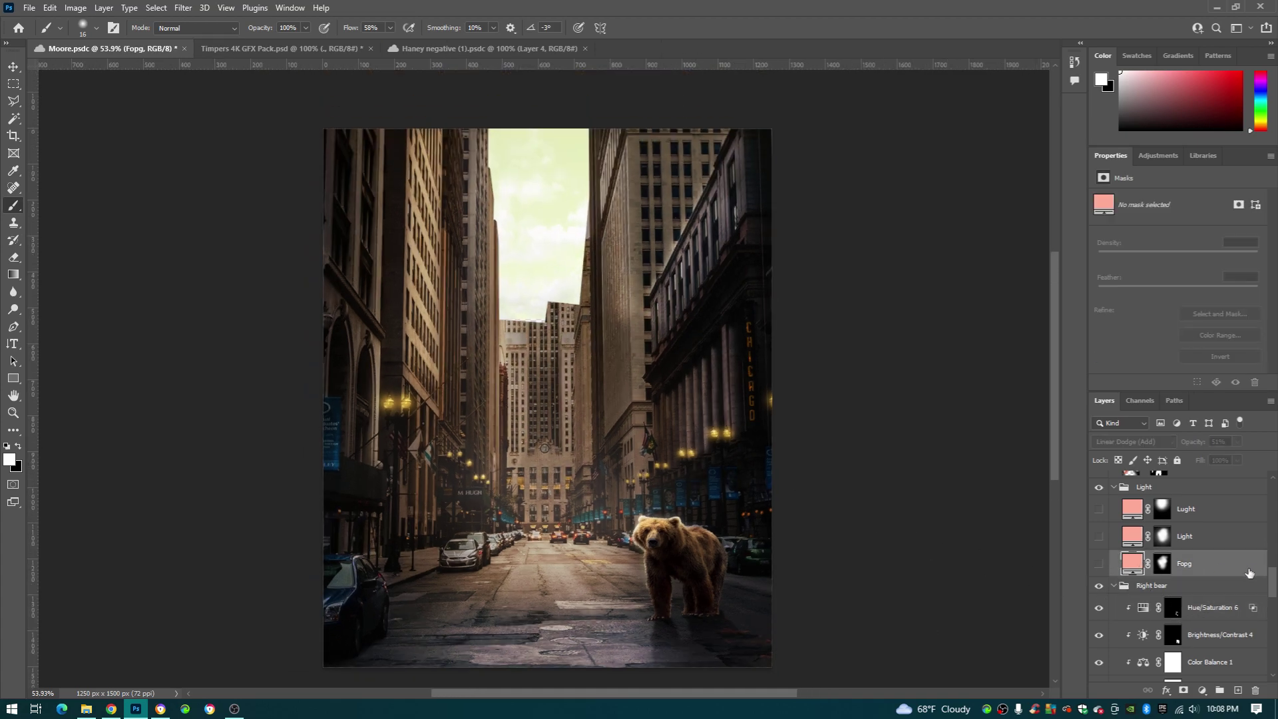
pyautogui.click(1157, 568)
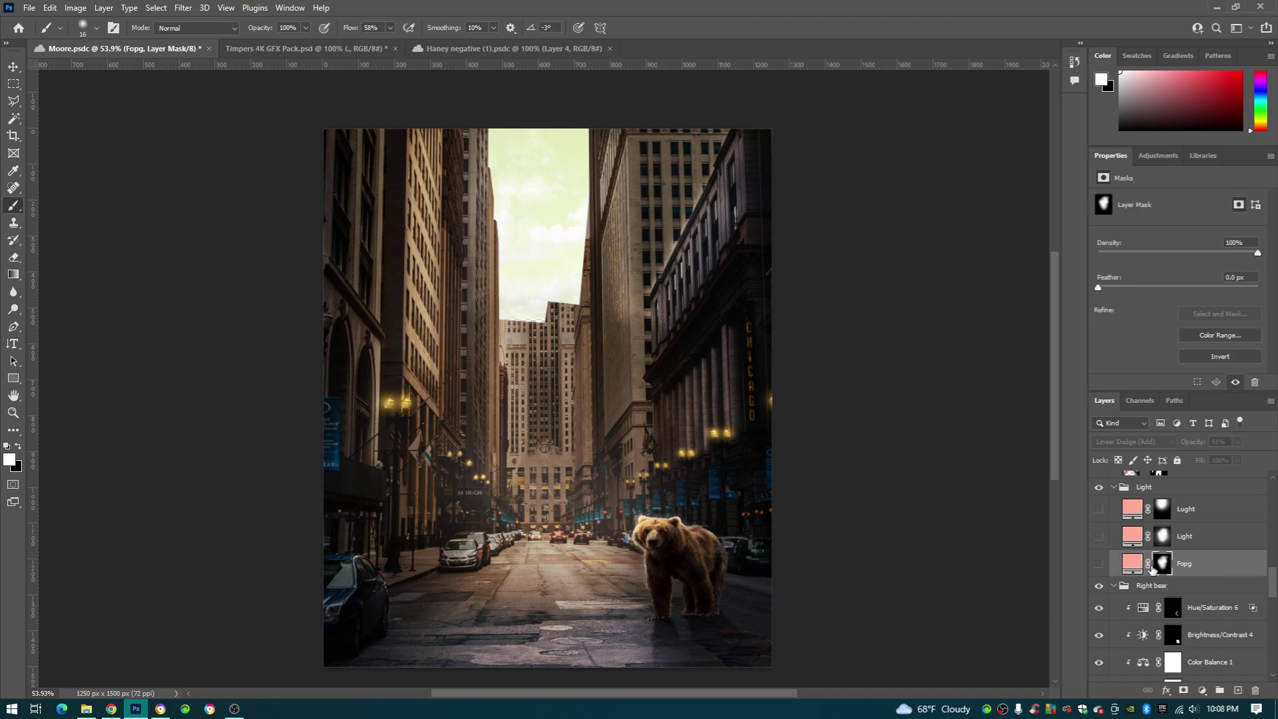
# Show the Fopg layer after comparing the street repeatedly with and without its haze.
pyautogui.click(1102, 566)
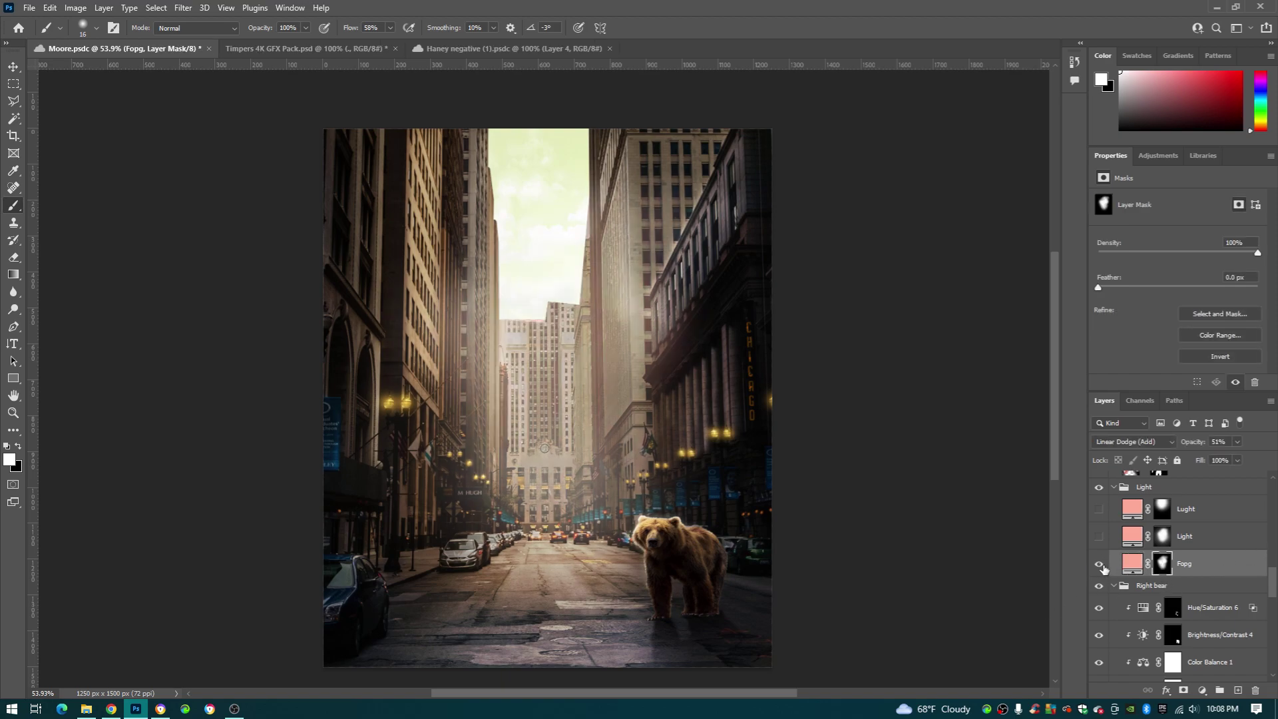
pyautogui.click(1102, 566)
pyautogui.click(1102, 566)
pyautogui.click(1102, 566)
pyautogui.click(1102, 566)
pyautogui.click(1102, 566)
pyautogui.click(1101, 566)
# Show the Light layer above Fopg, select it, and compare the glow with and without it.
pyautogui.click(1102, 538)
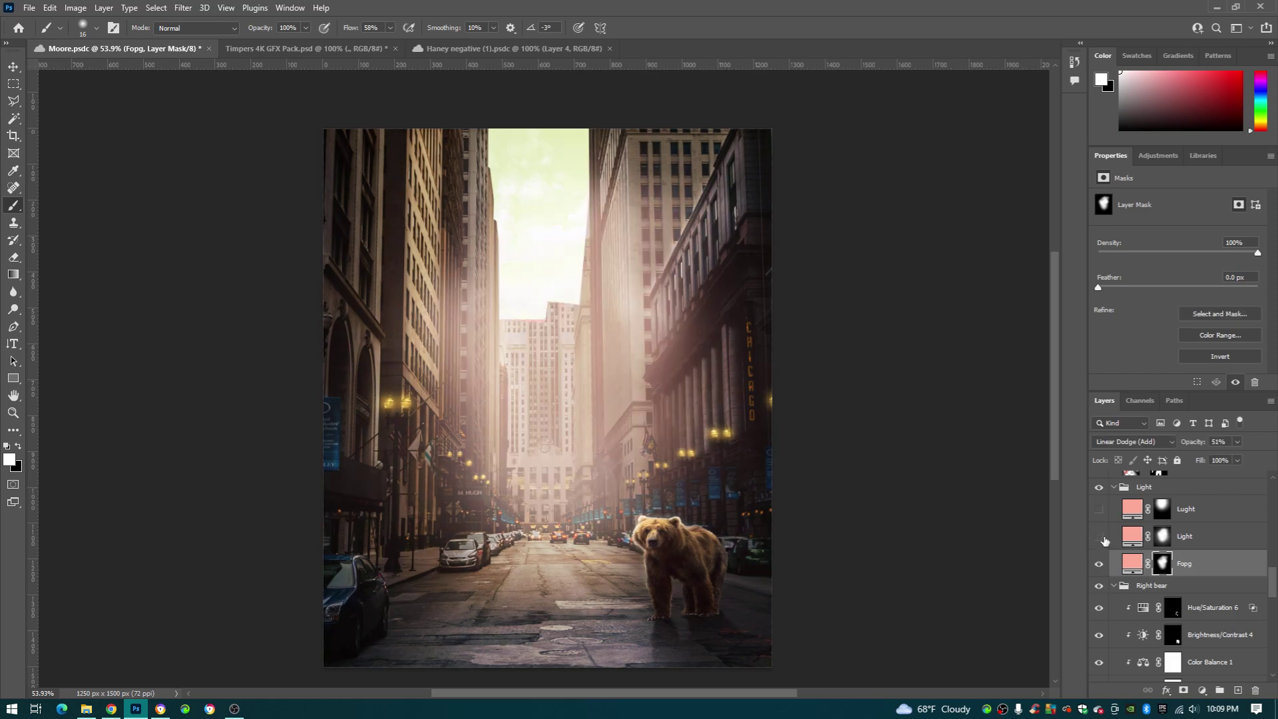
pyautogui.click(1102, 538)
pyautogui.click(1102, 538)
pyautogui.click(1197, 536)
pyautogui.click(1100, 536)
pyautogui.click(1100, 536)
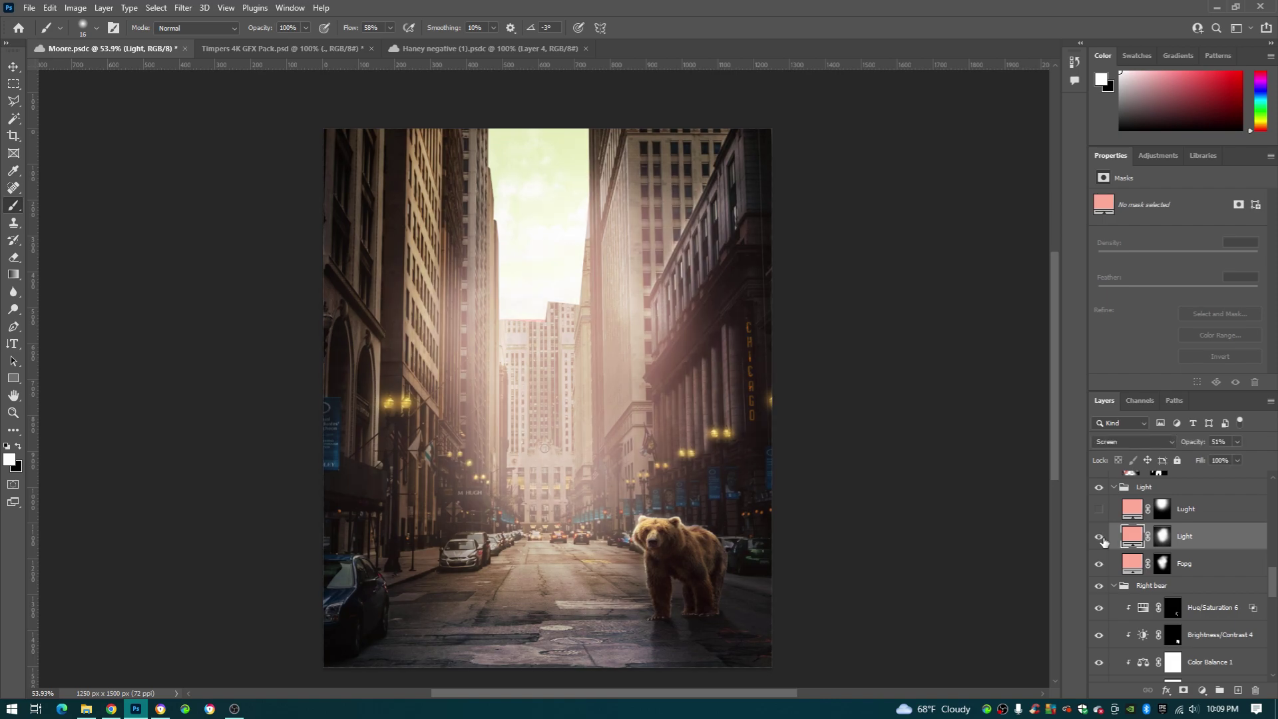
pyautogui.click(1100, 537)
pyautogui.click(1100, 537)
# Show the Lught layer, select its mask, and compare the upper glow with and without it.
pyautogui.click(1099, 509)
pyautogui.click(1165, 510)
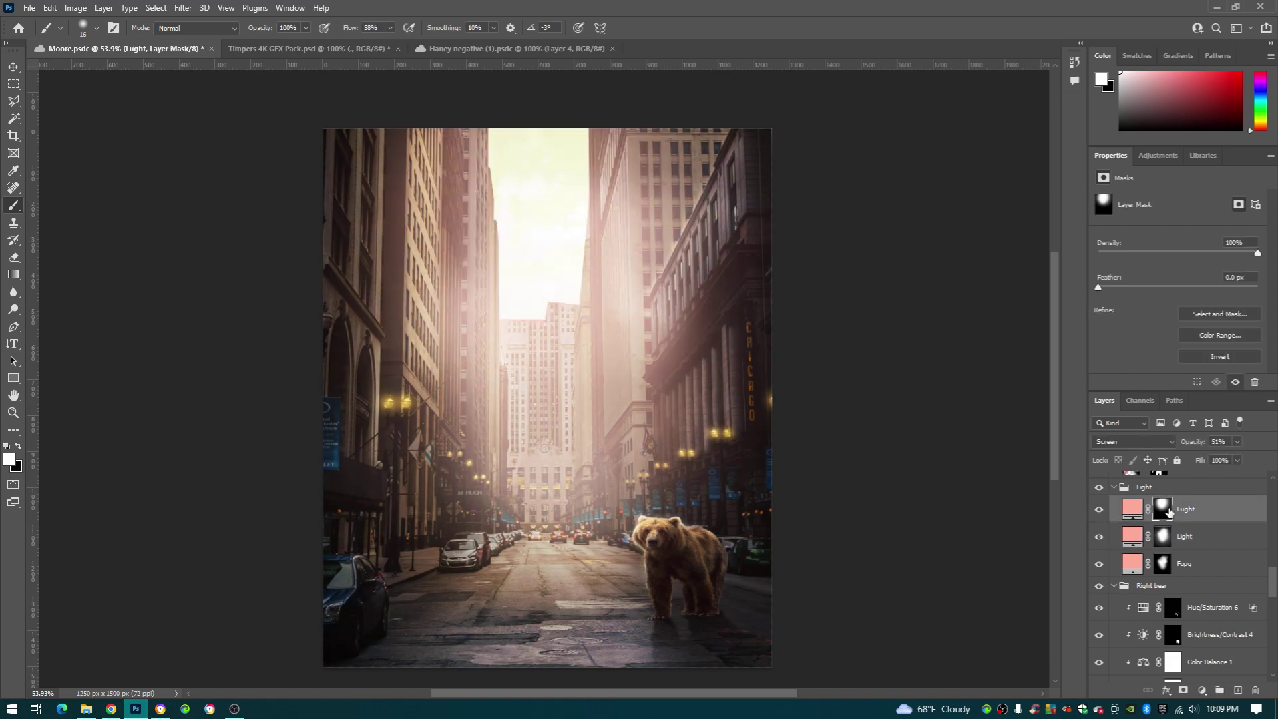
pyautogui.click(1099, 510)
pyautogui.click(1100, 510)
pyautogui.click(1099, 511)
pyautogui.click(1100, 511)
# Show the Player subject layer above the Light group and bring its clipped adjustment layers into view.
pyautogui.scroll(1, 1134, 517)
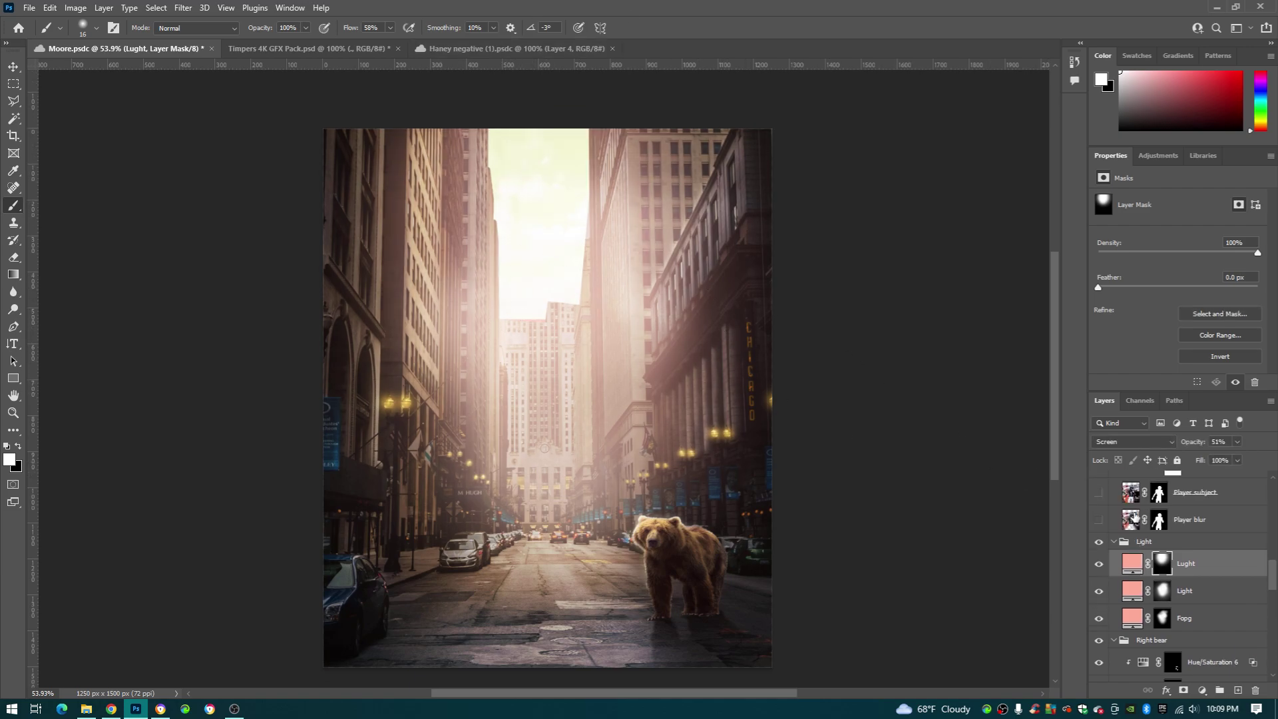
pyautogui.click(1099, 496)
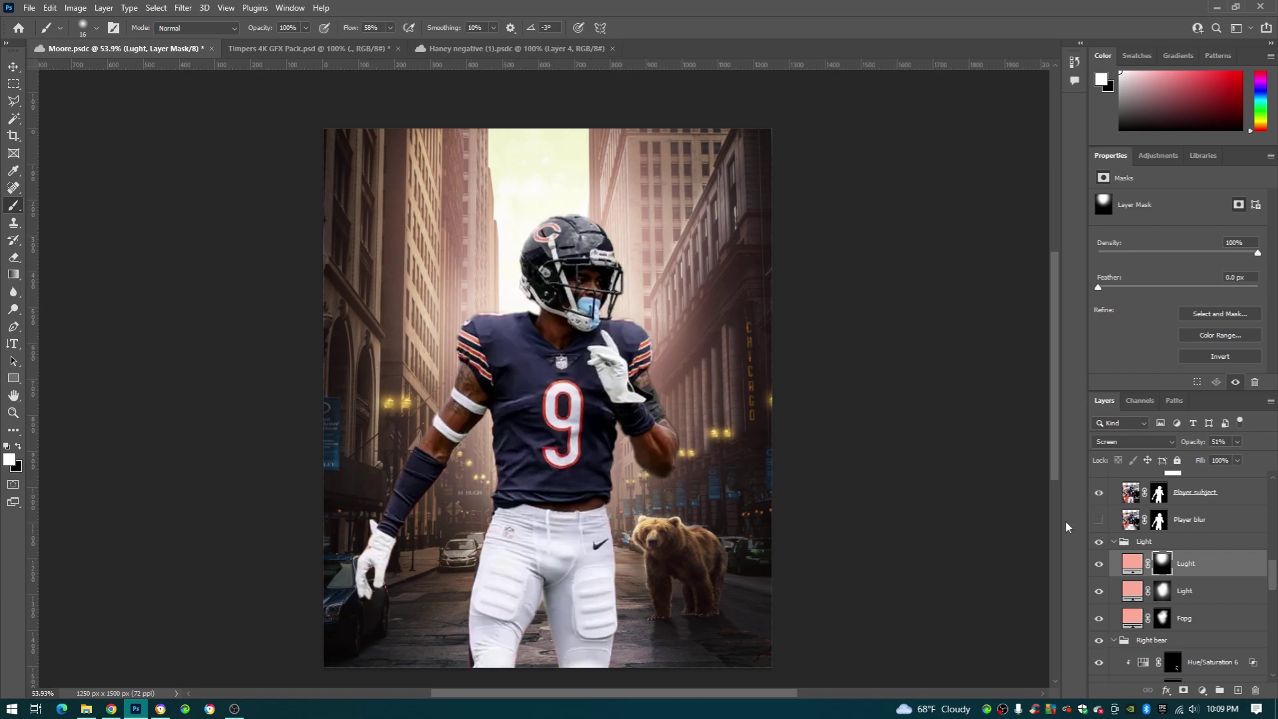
pyautogui.scroll(1, 1144, 527)
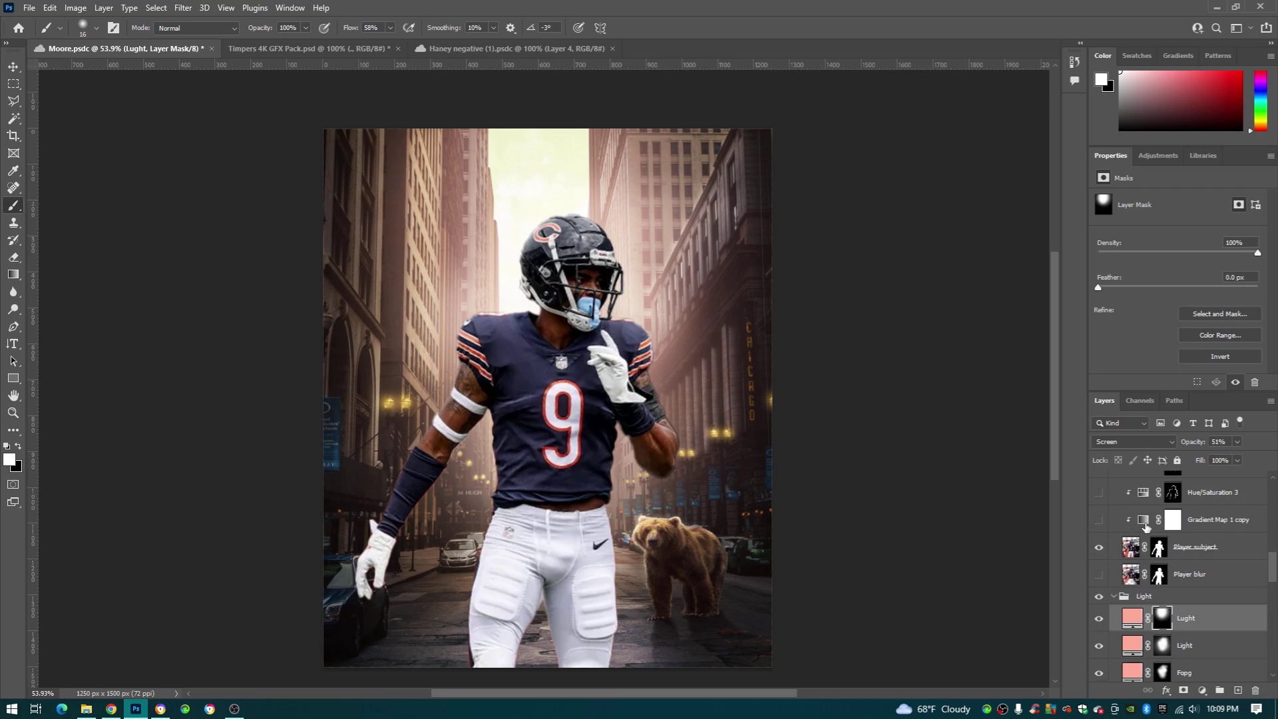
# Show the Player blur layer, view it with Player subject hidden, restore Player subject, and show Gradient Map 1 copy.
pyautogui.click(1100, 547)
pyautogui.click(1099, 548)
pyautogui.click(1100, 575)
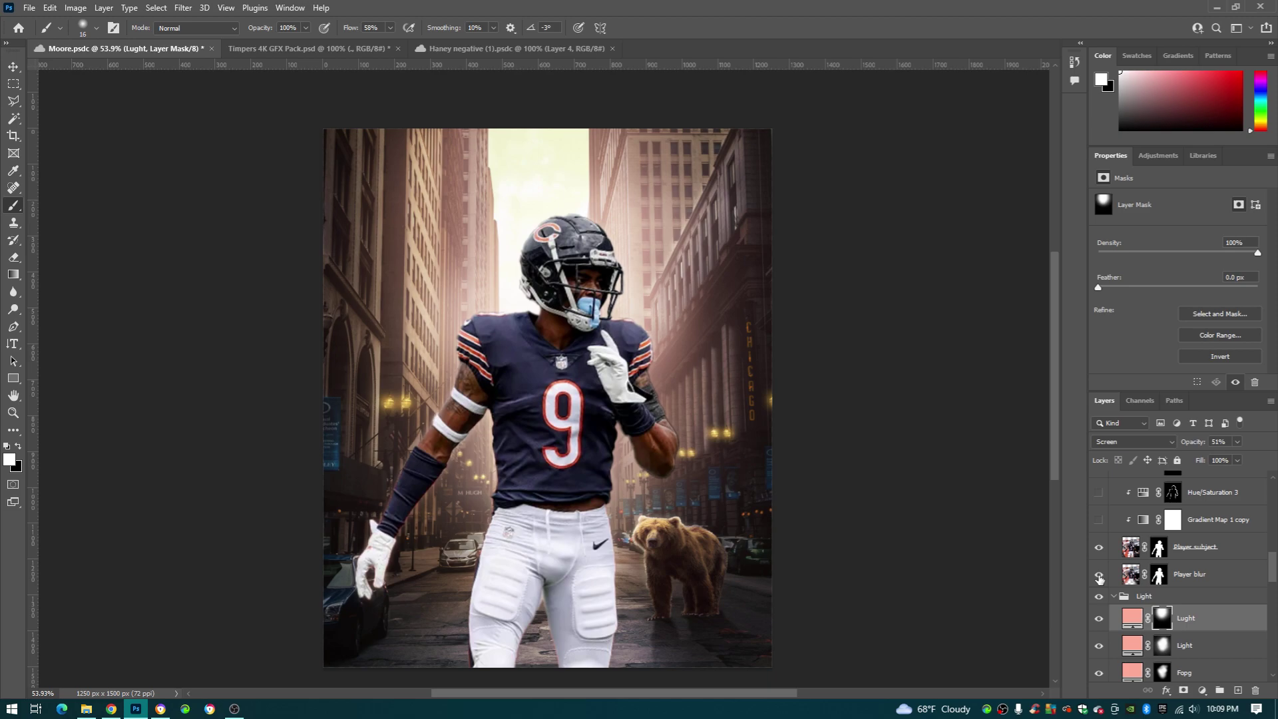
pyautogui.click(1099, 547)
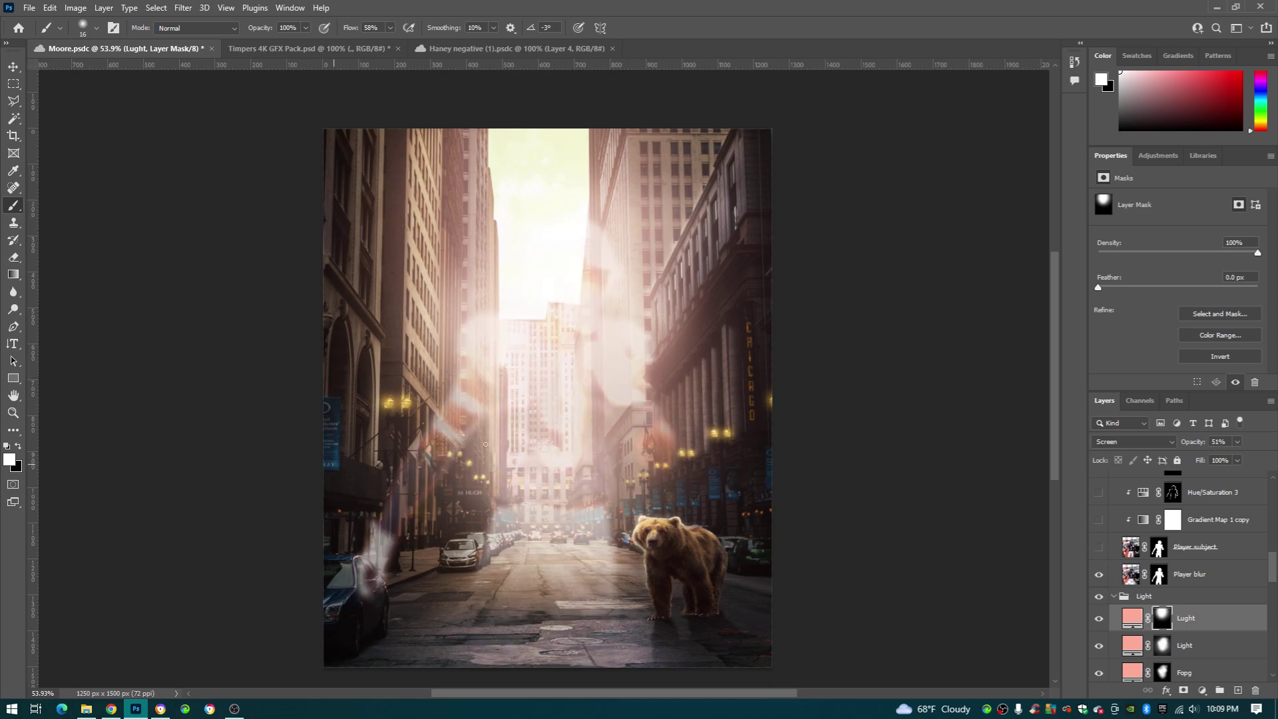
pyautogui.click(1100, 548)
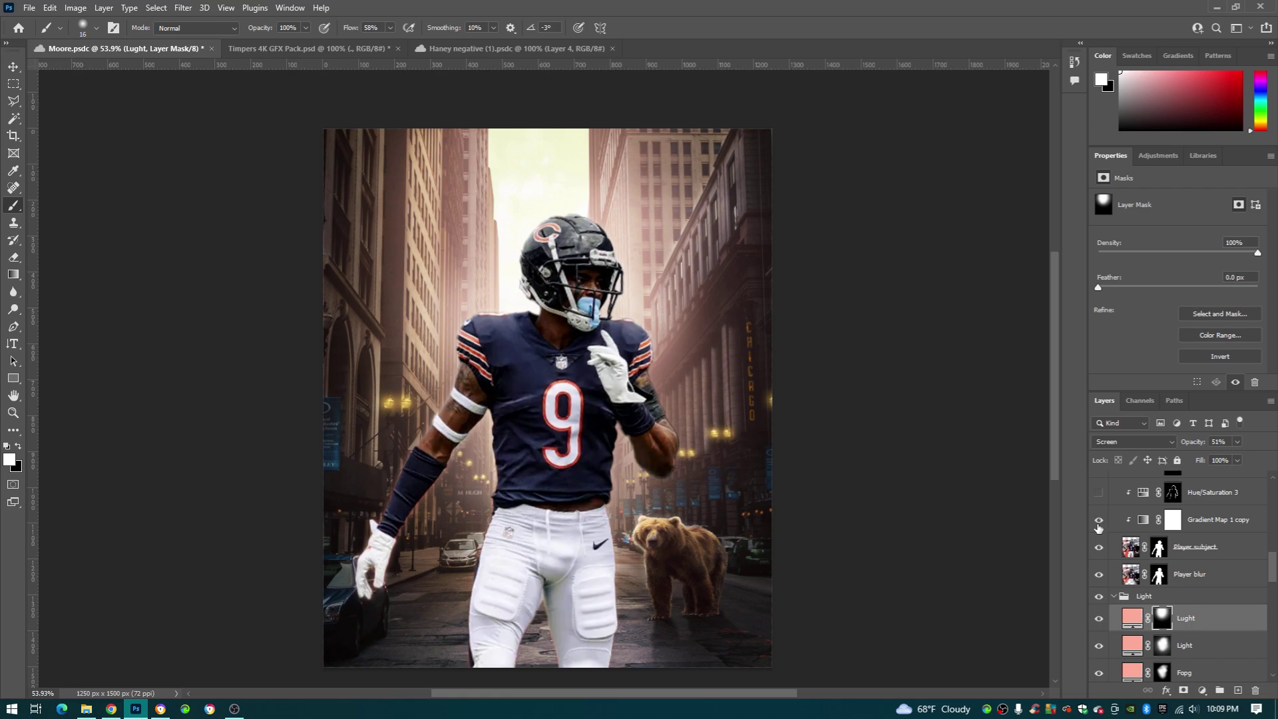
# Show the clipped Hue/Saturation 3 layer, compare the player's rim light with and without it, and select its adjustment.
pyautogui.scroll(1, 1099, 527)
pyautogui.click(1223, 522)
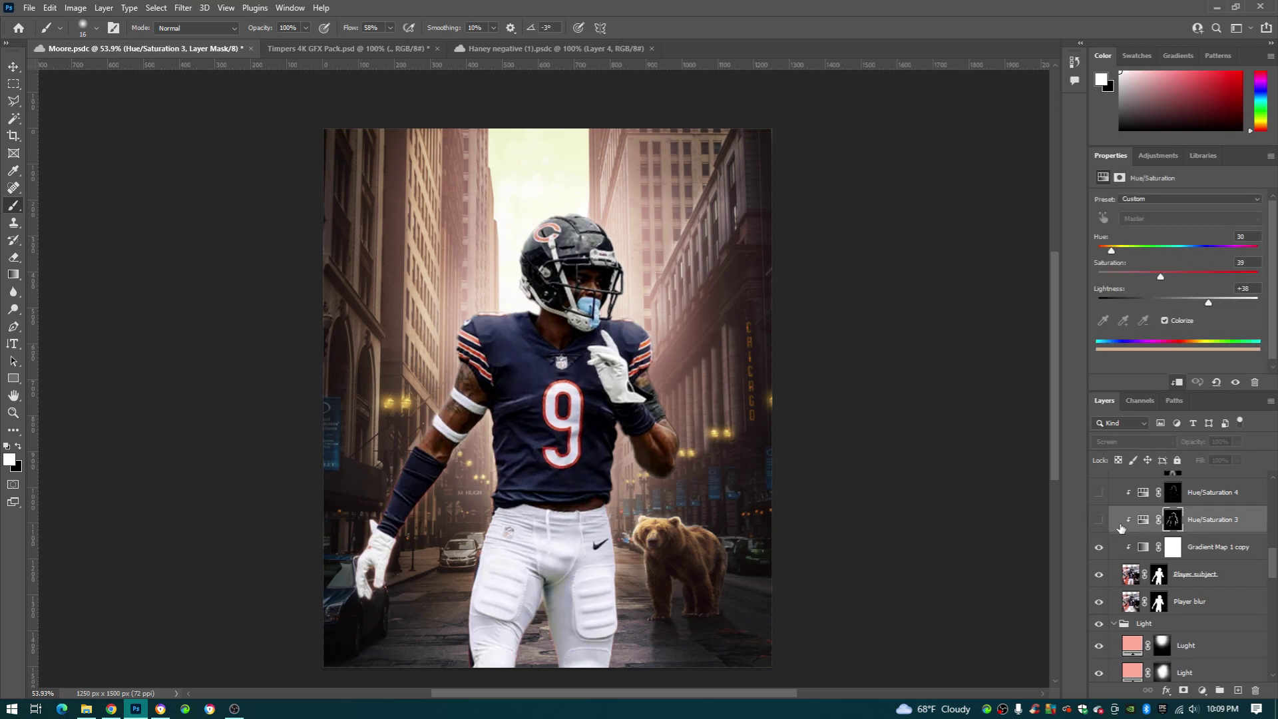
pyautogui.click(1099, 520)
pyautogui.click(1099, 520)
pyautogui.click(1099, 519)
pyautogui.click(1143, 519)
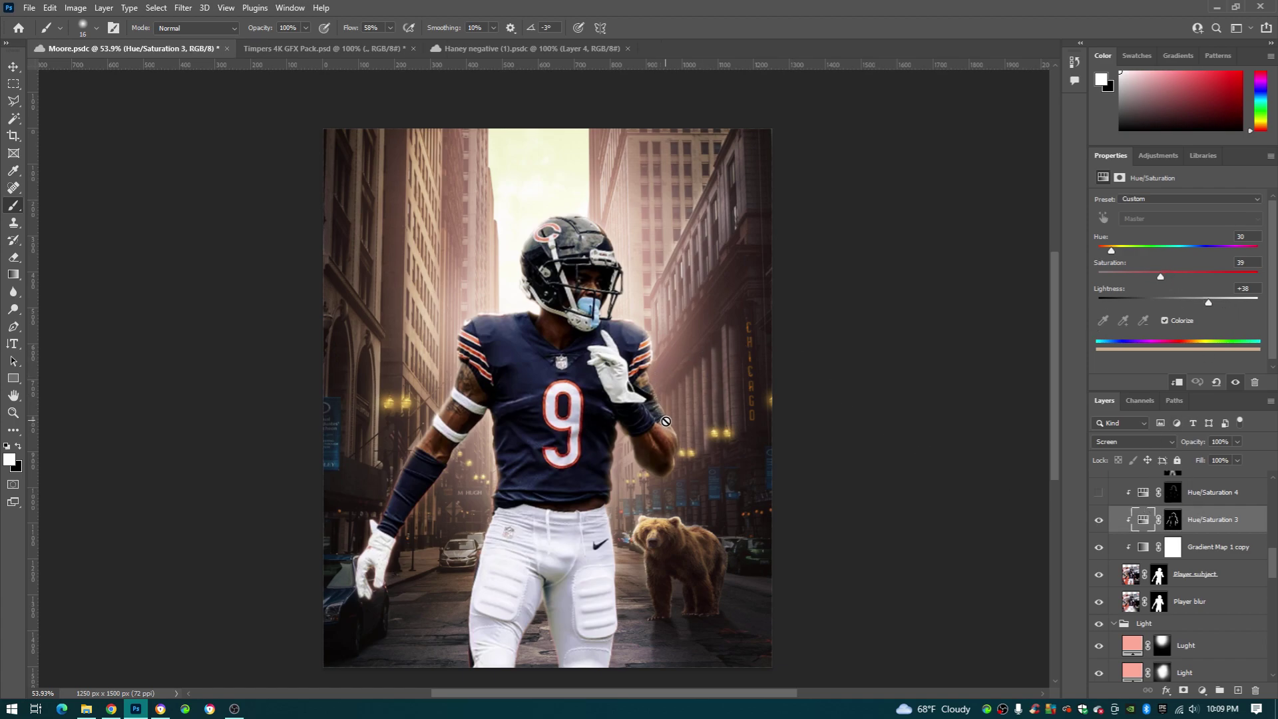
# Examine the rim light on the player's arm and jersey up close with Hue/Saturation 3 off and on.
pyautogui.scroll(5, 668, 420)
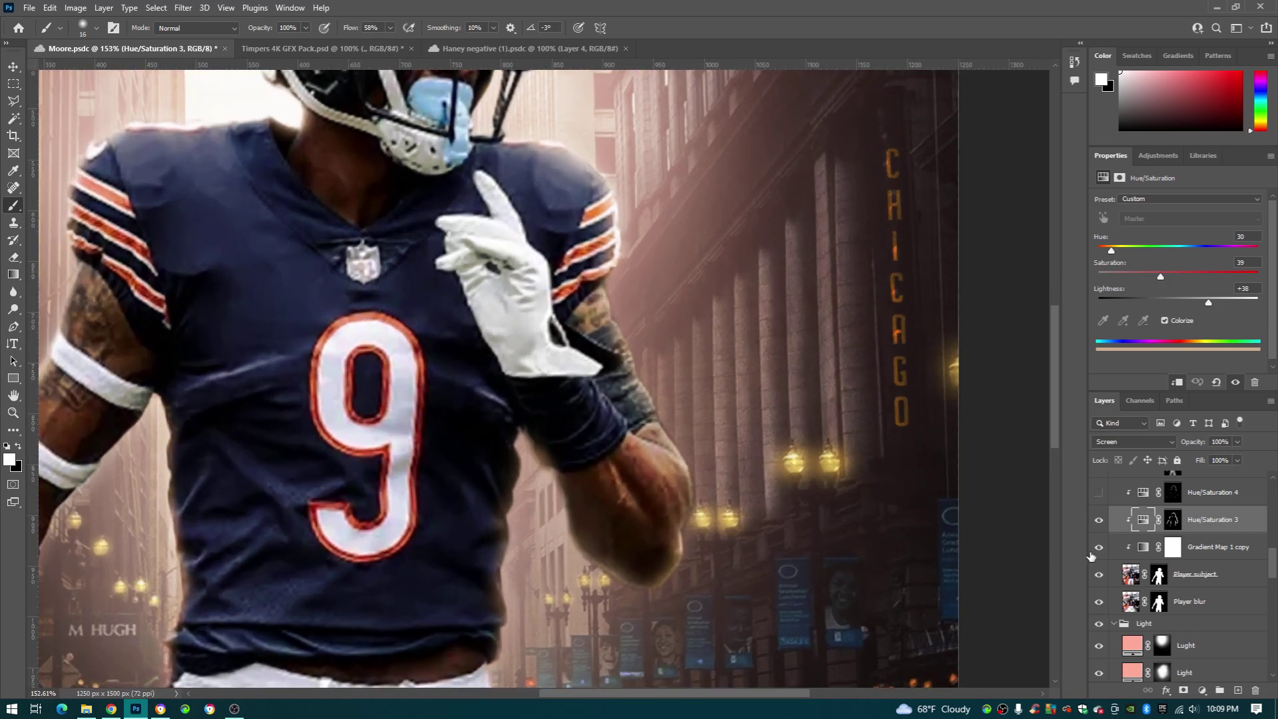
pyautogui.click(1102, 522)
pyautogui.click(1103, 521)
pyautogui.click(1103, 521)
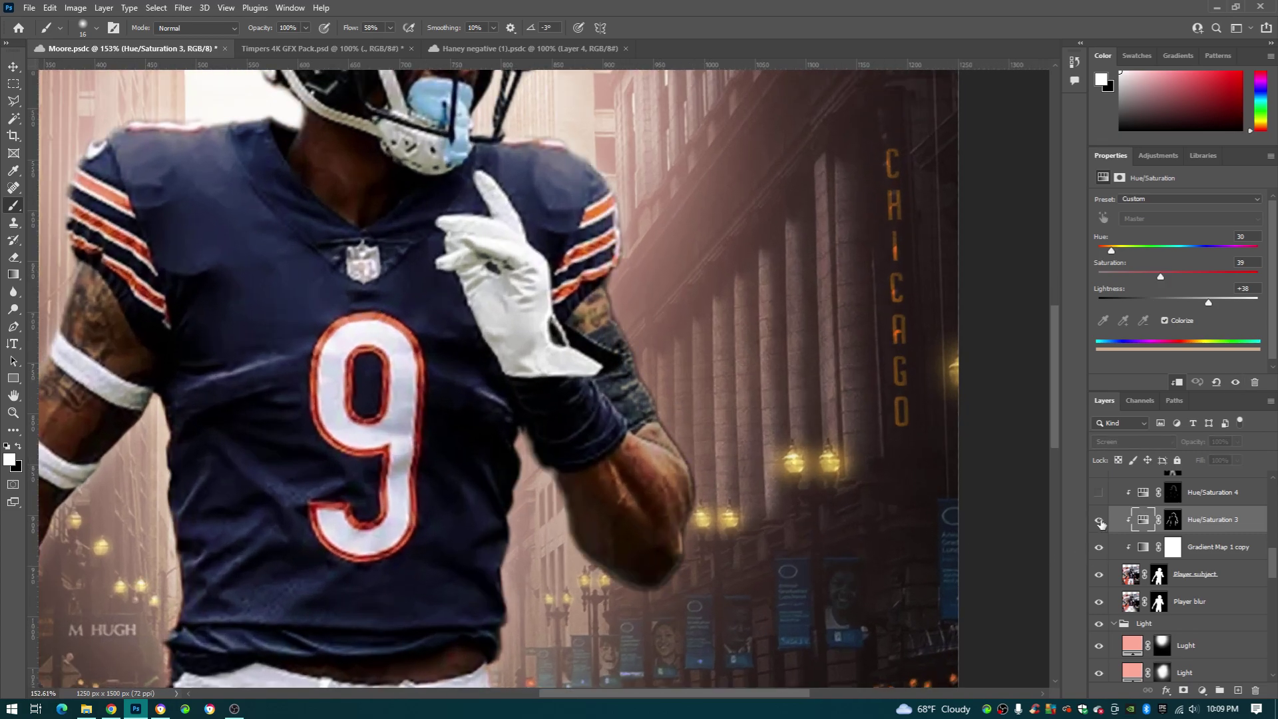
pyautogui.click(1103, 521)
# Show Hue/Saturation 4, compare the player with and without it, and bring up its colorize settings and its layer mask.
pyautogui.scroll(-5, 526, 508)
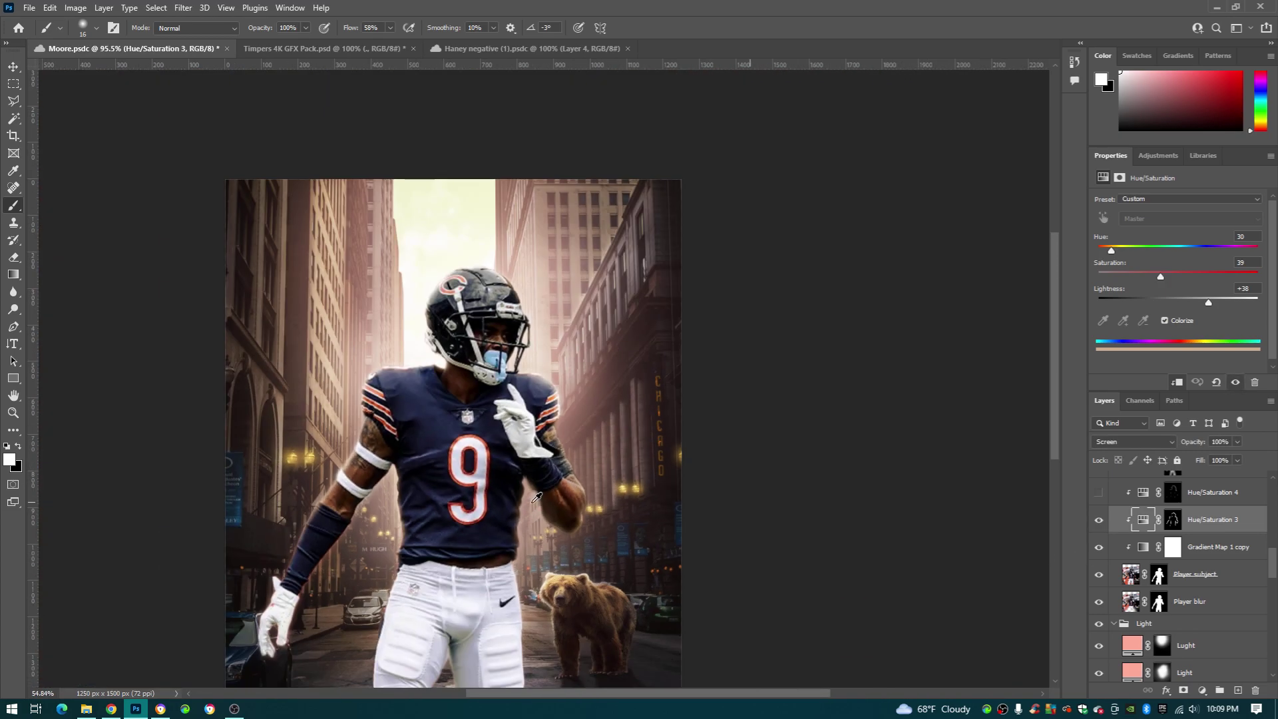
pyautogui.click(1099, 496)
pyautogui.click(1099, 496)
pyautogui.click(1099, 496)
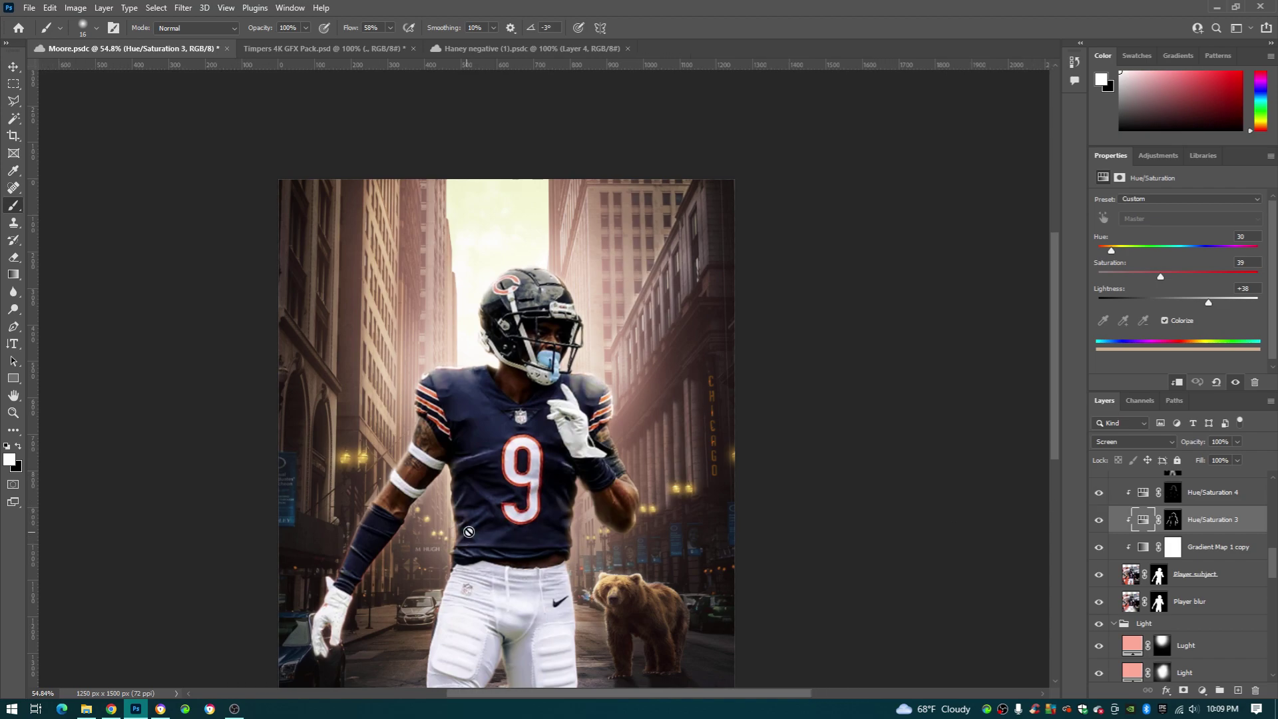
pyautogui.click(1120, 501)
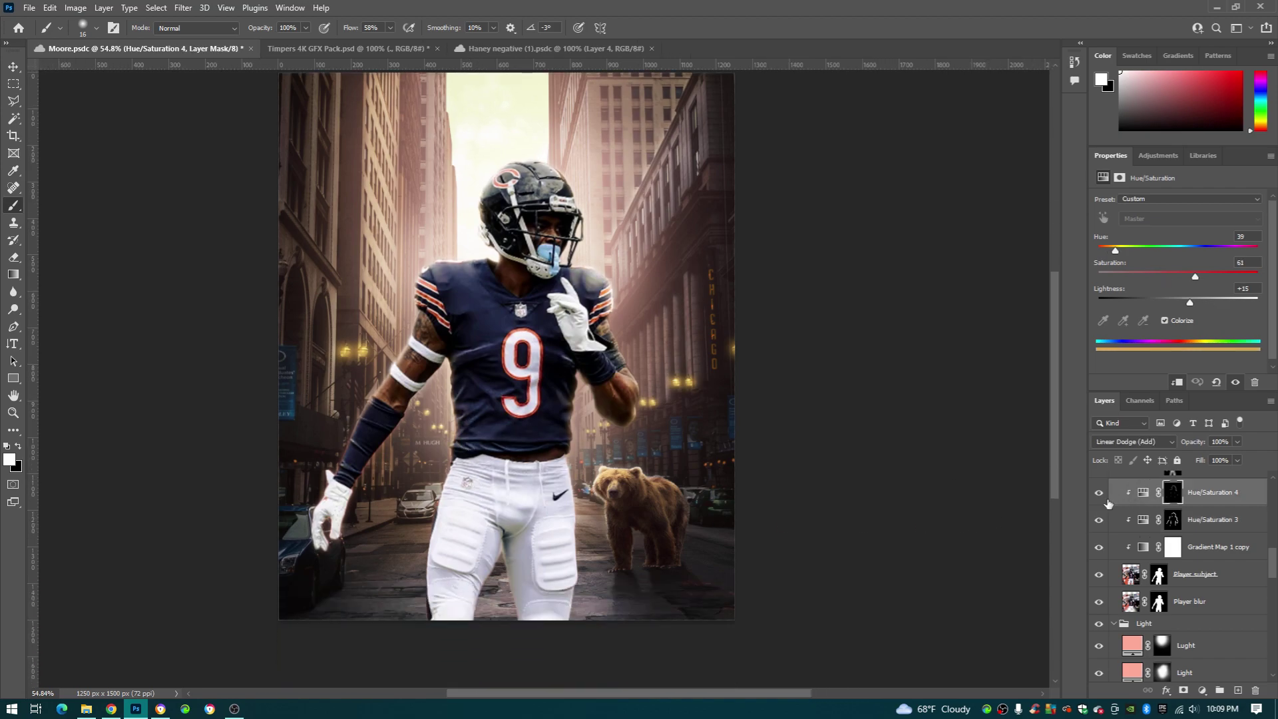
pyautogui.click(1143, 493)
pyautogui.click(1099, 493)
pyautogui.click(1099, 493)
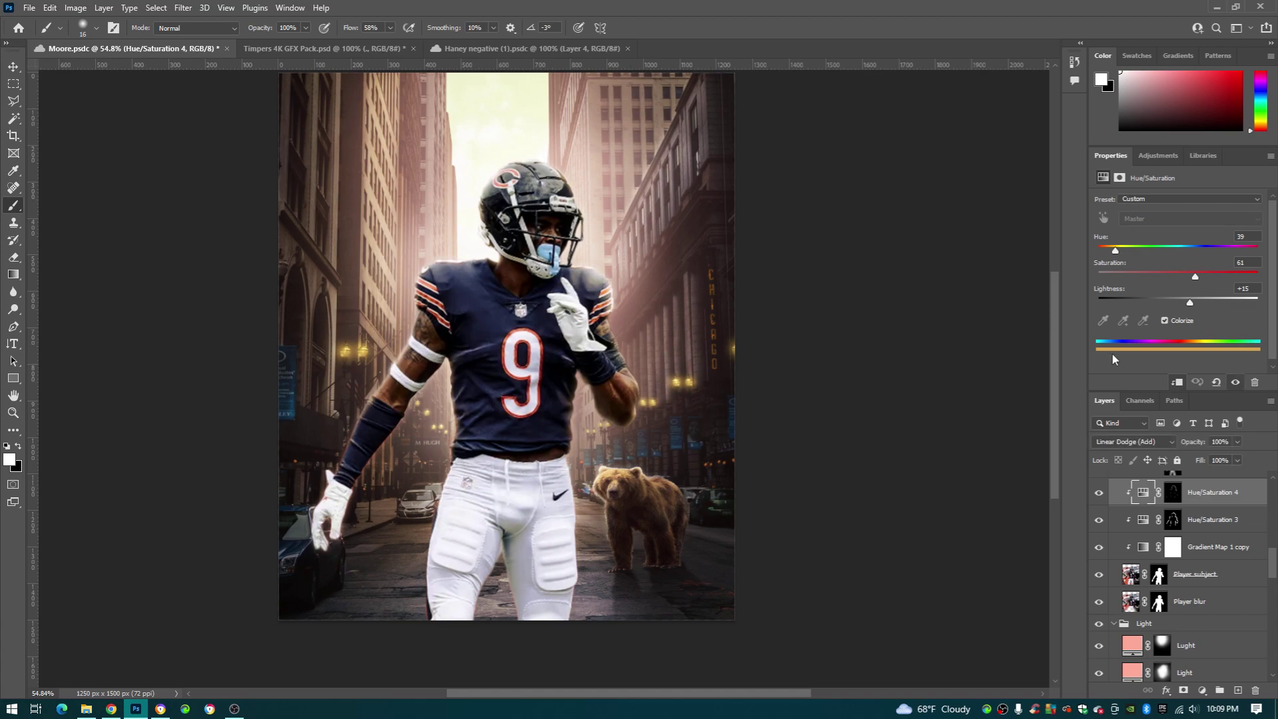
pyautogui.scroll(1, 467, 314)
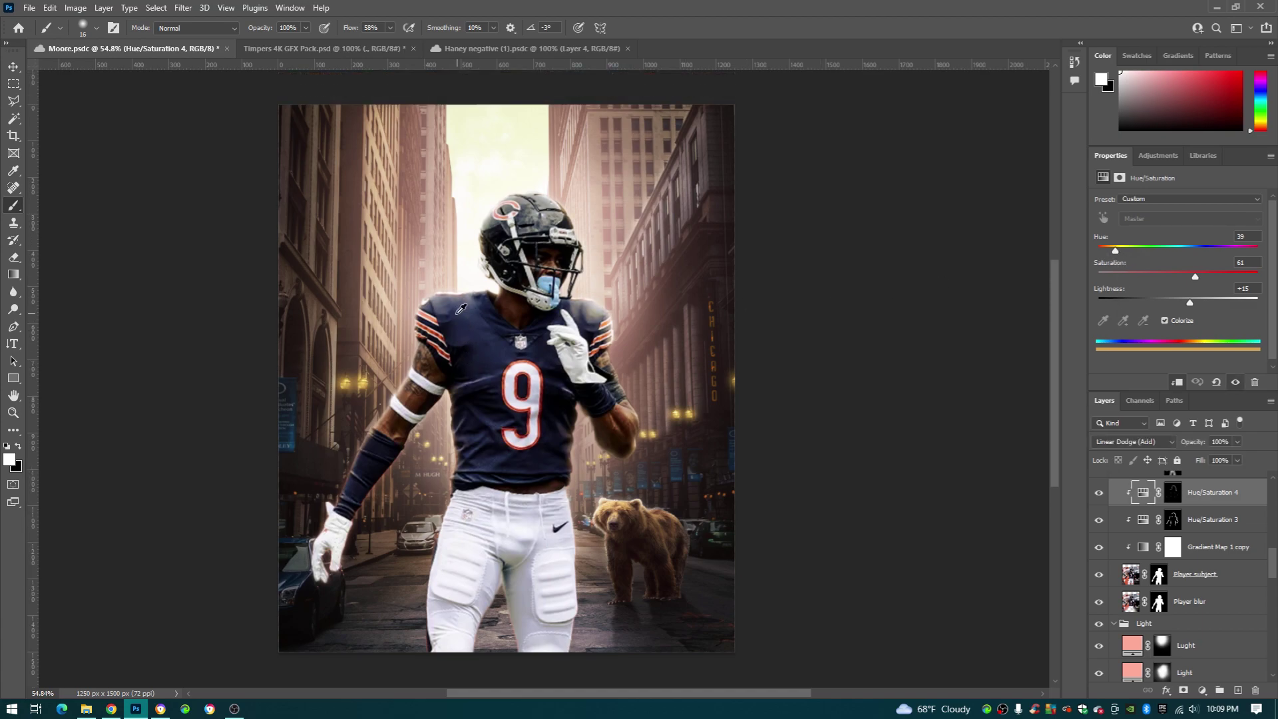
pyautogui.scroll(1, 431, 293)
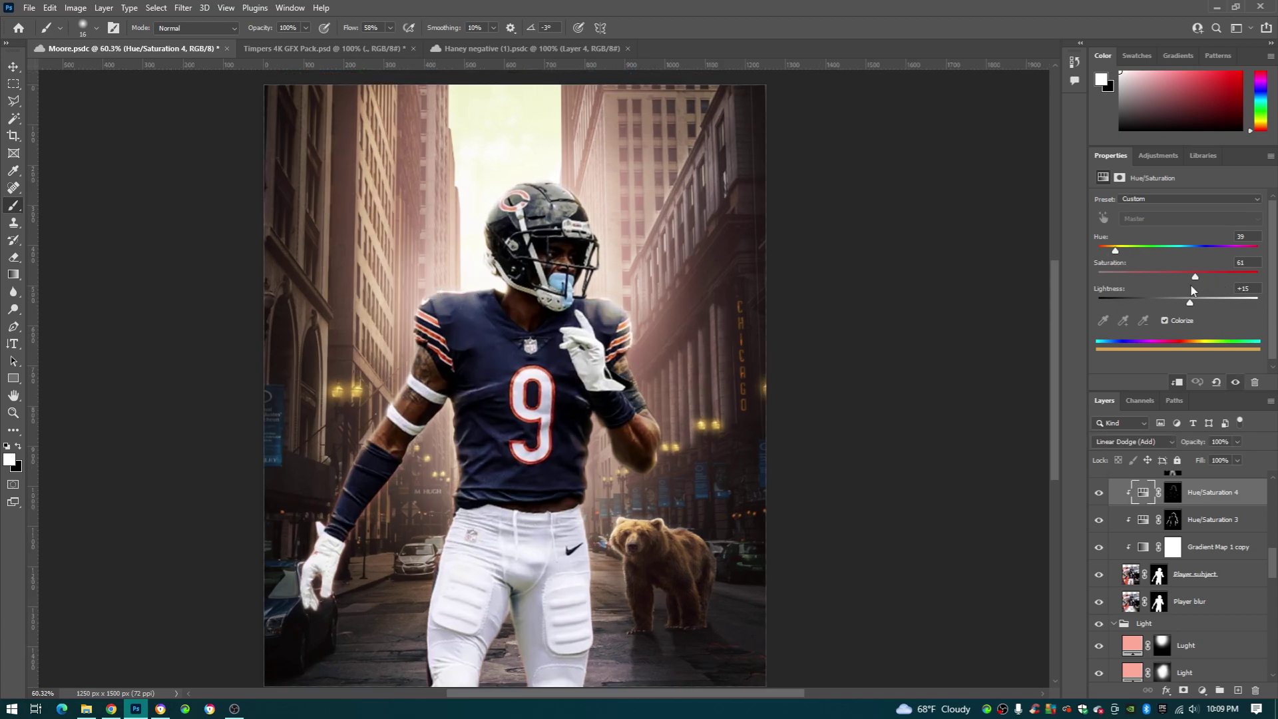
pyautogui.click(1176, 492)
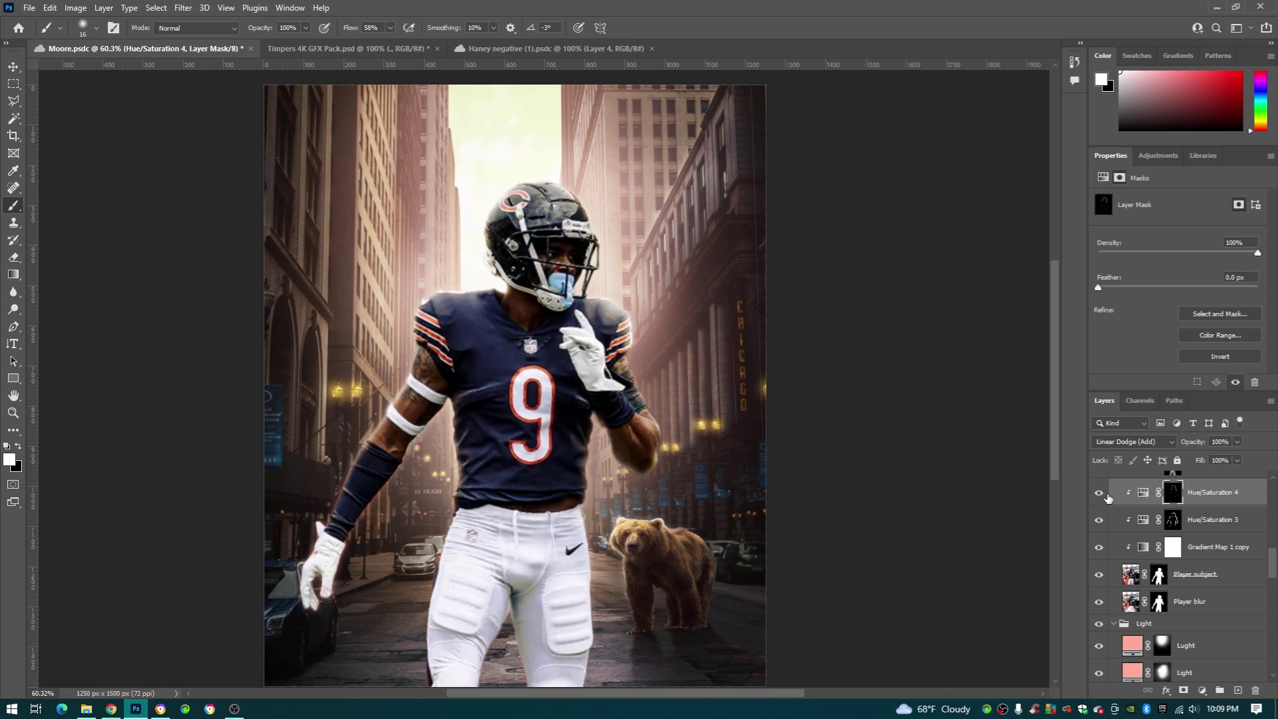
# Examine the player's shoulders and torso edges up close with Hue/Saturation 4 hidden, and turn the layer back on.
pyautogui.scroll(5, 635, 304)
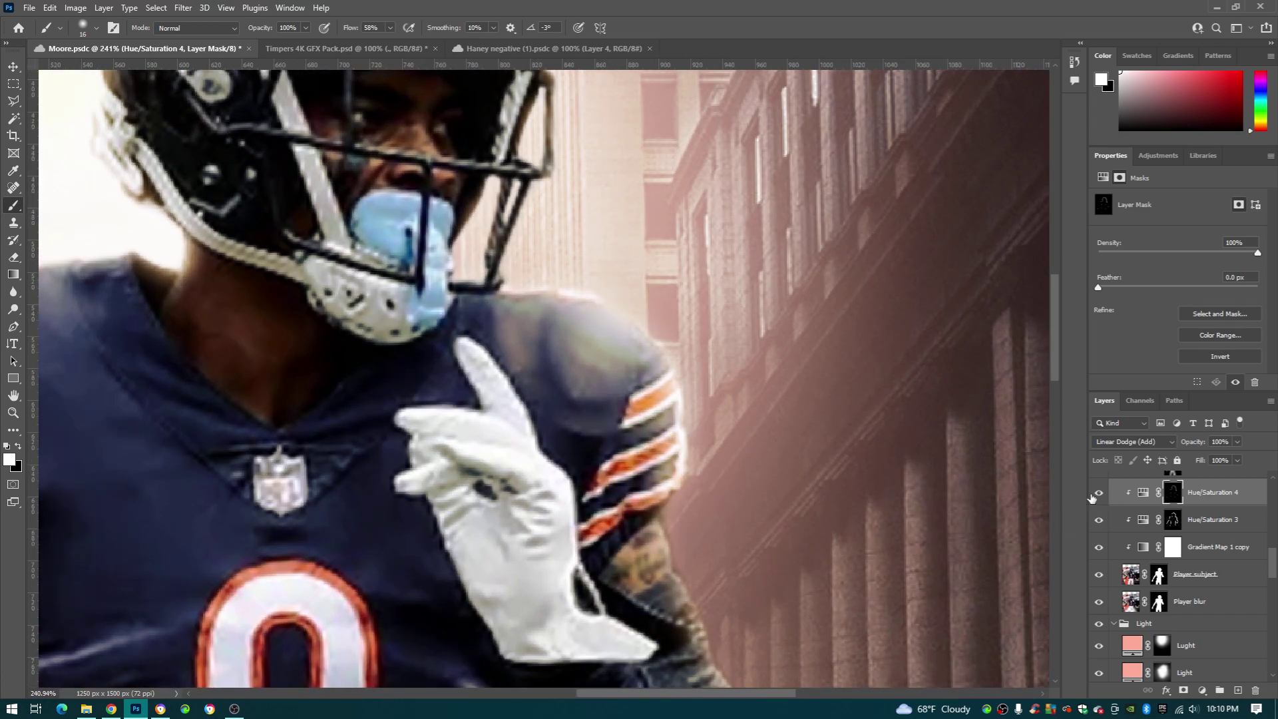
pyautogui.click(1100, 493)
pyautogui.hscroll(-5, 551, 341)
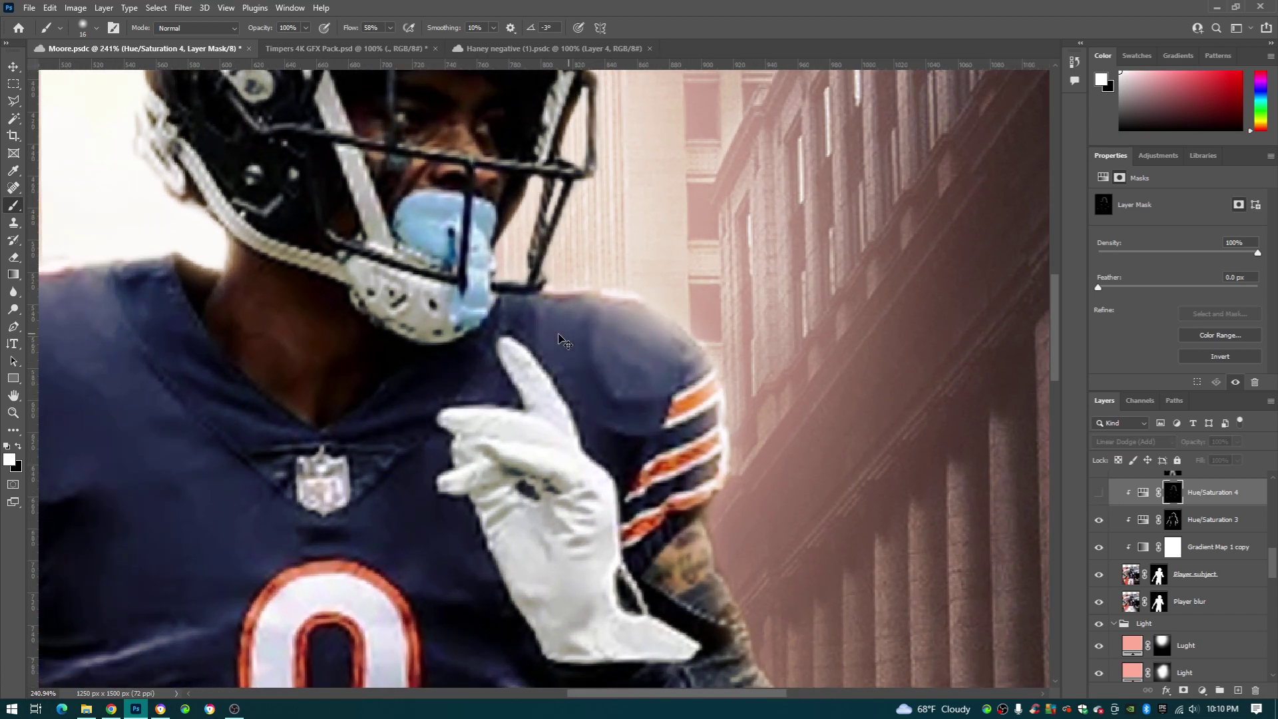
pyautogui.hscroll(-5, 343, 371)
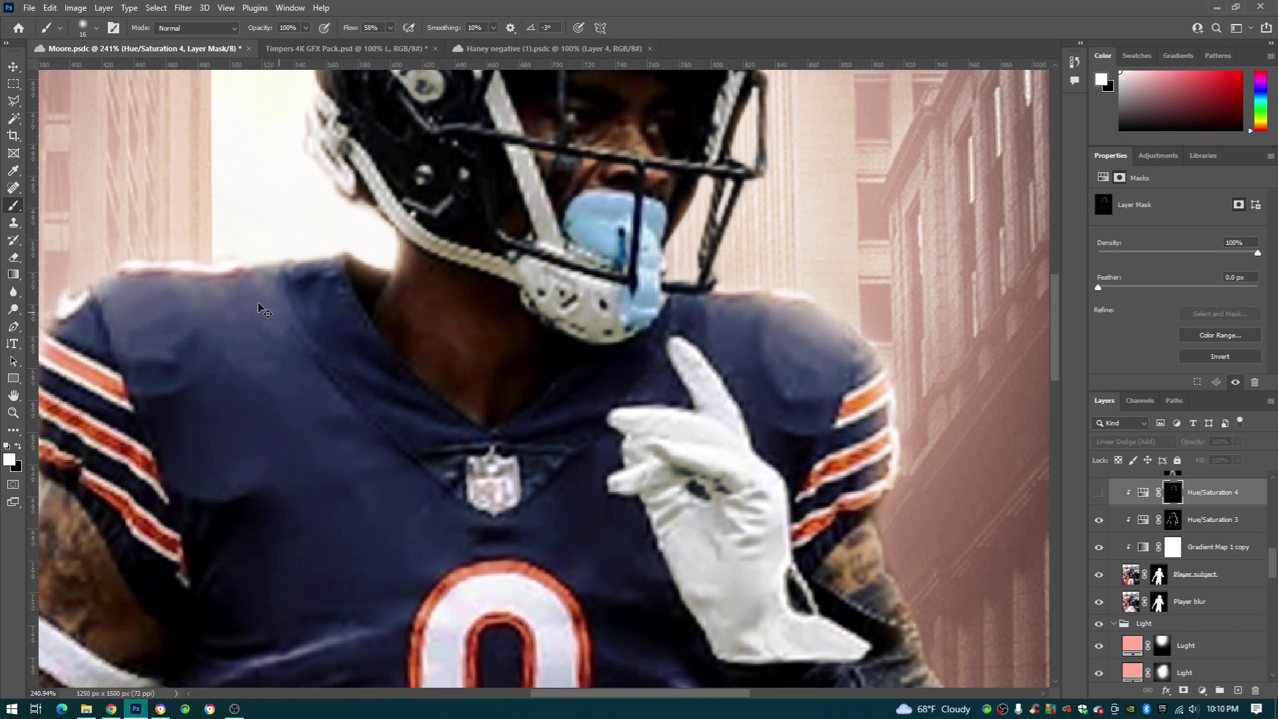
pyautogui.scroll(-3, 300, 480)
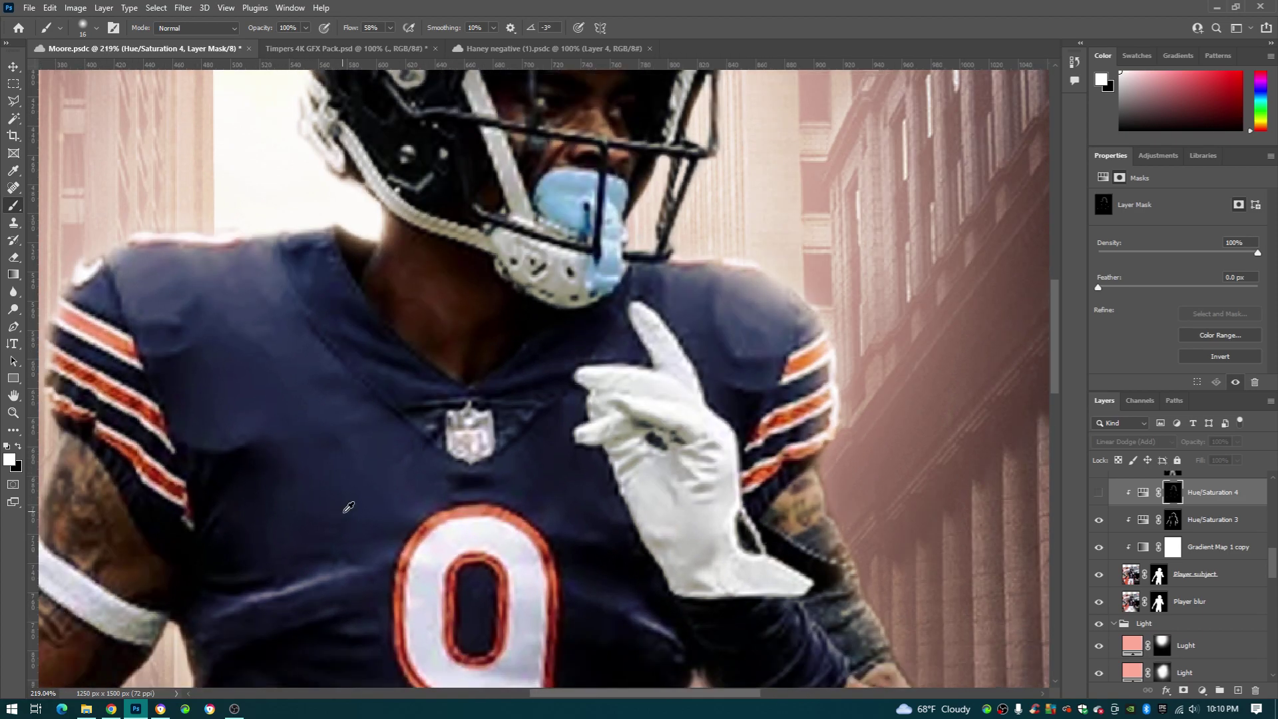
pyautogui.scroll(-2, 269, 456)
pyautogui.scroll(-1, 282, 466)
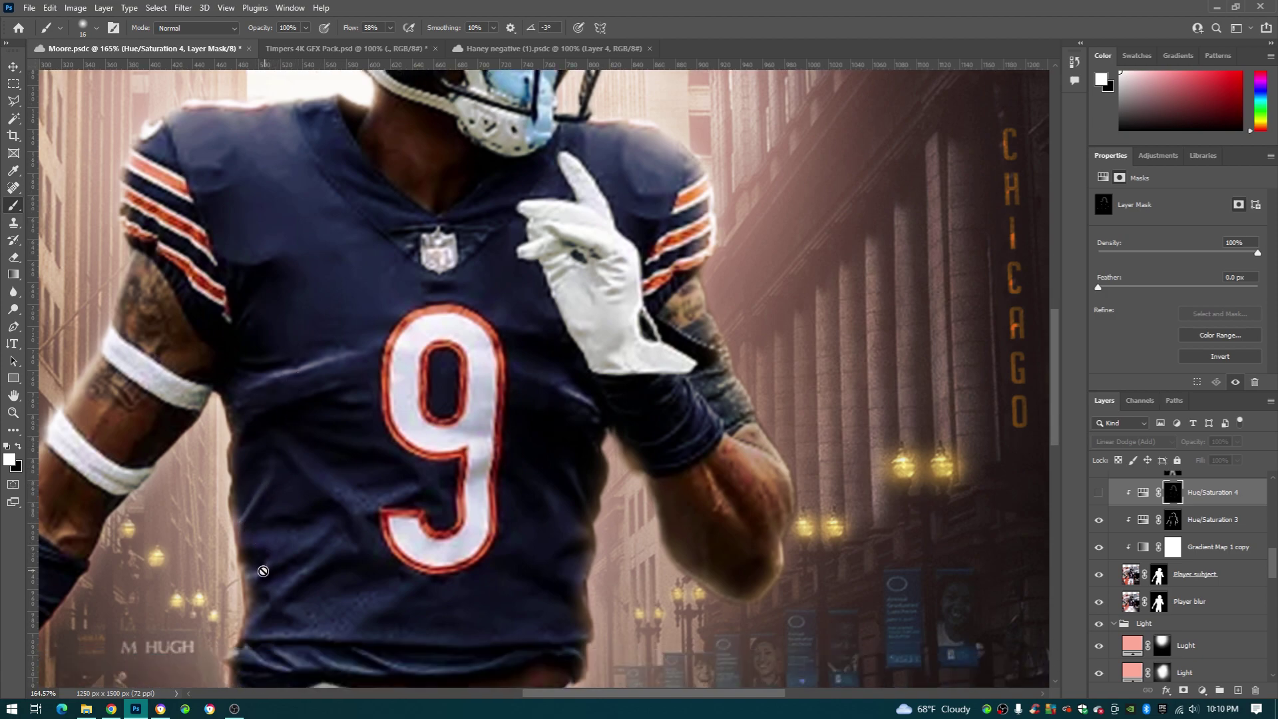
pyautogui.scroll(-1, 266, 576)
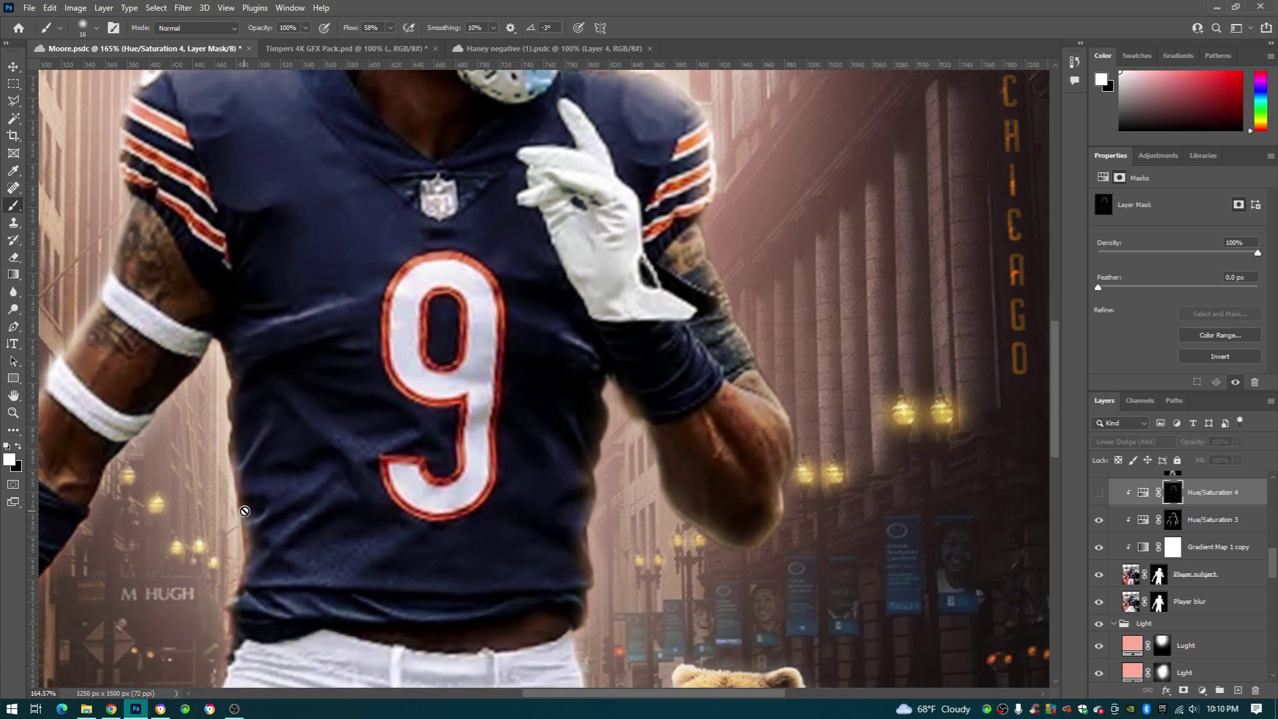
pyautogui.moveTo(276, 486); pyautogui.dragTo(232, 486)
pyautogui.click(1100, 492)
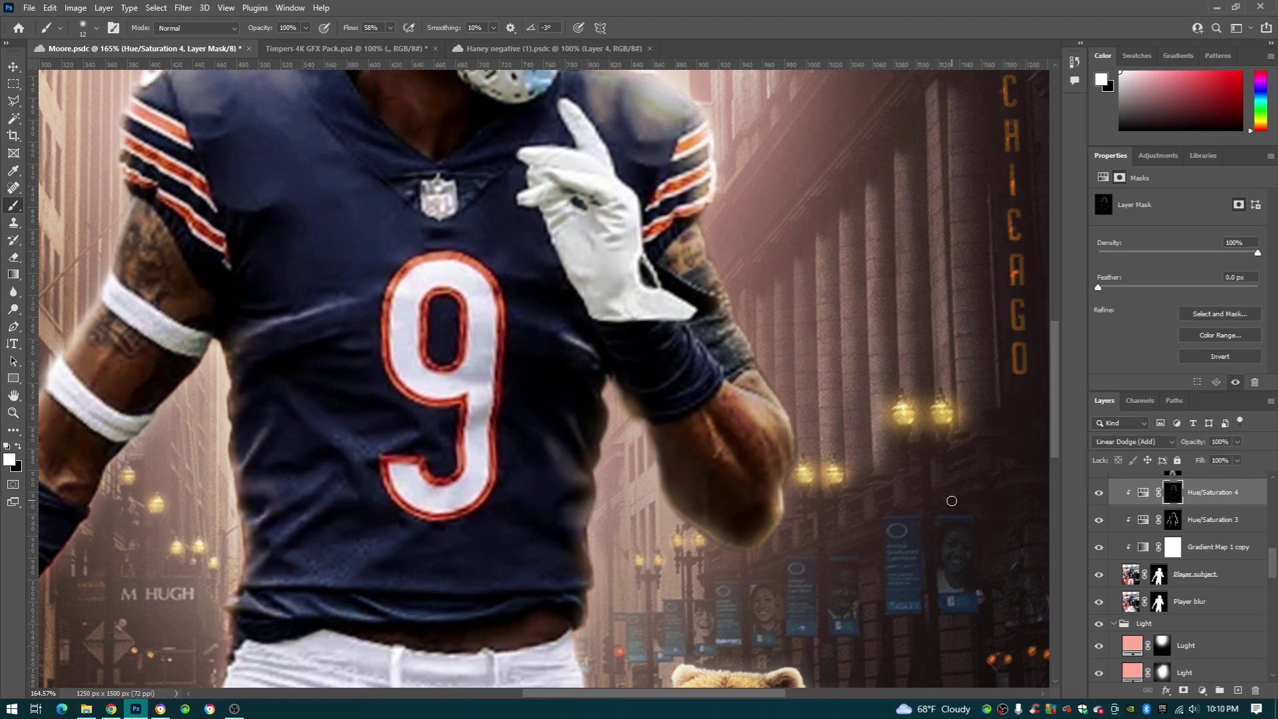
# Show the Brightness/Contrast 2 layer, select its mask, and compare the player's shading with and without it.
pyautogui.scroll(-3, 609, 519)
pyautogui.scroll(2, 1126, 521)
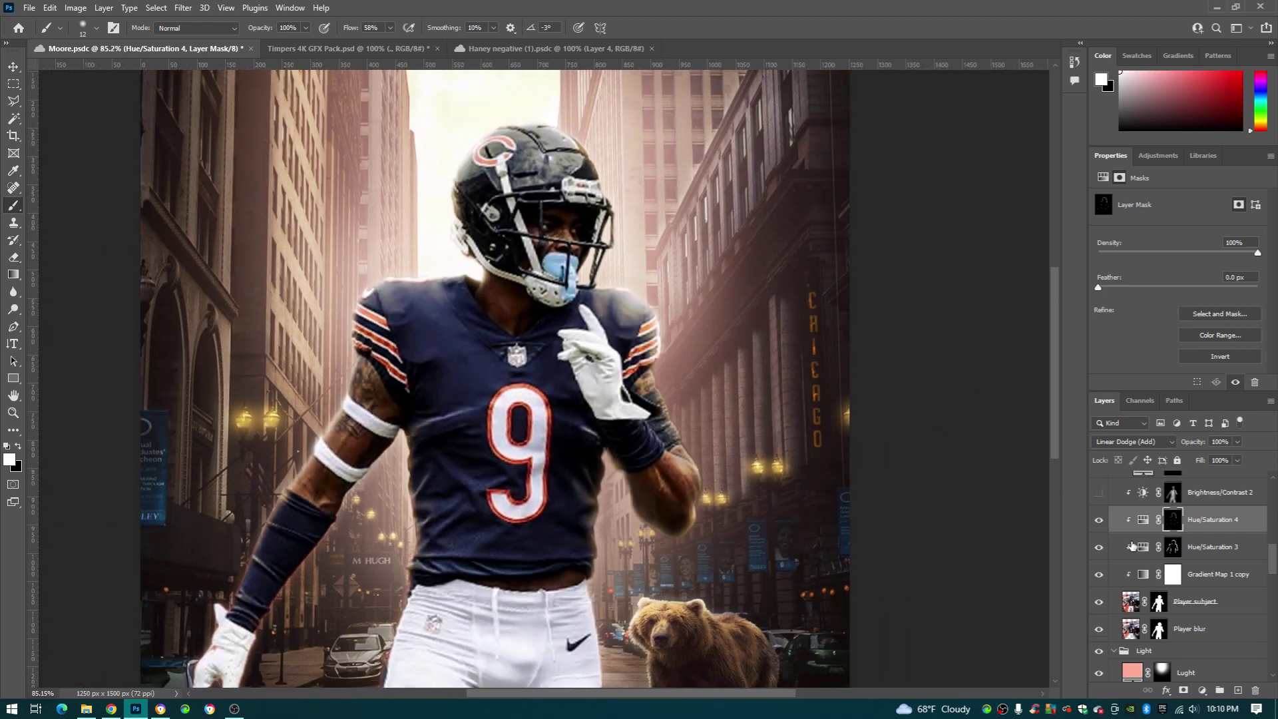
pyautogui.click(1099, 520)
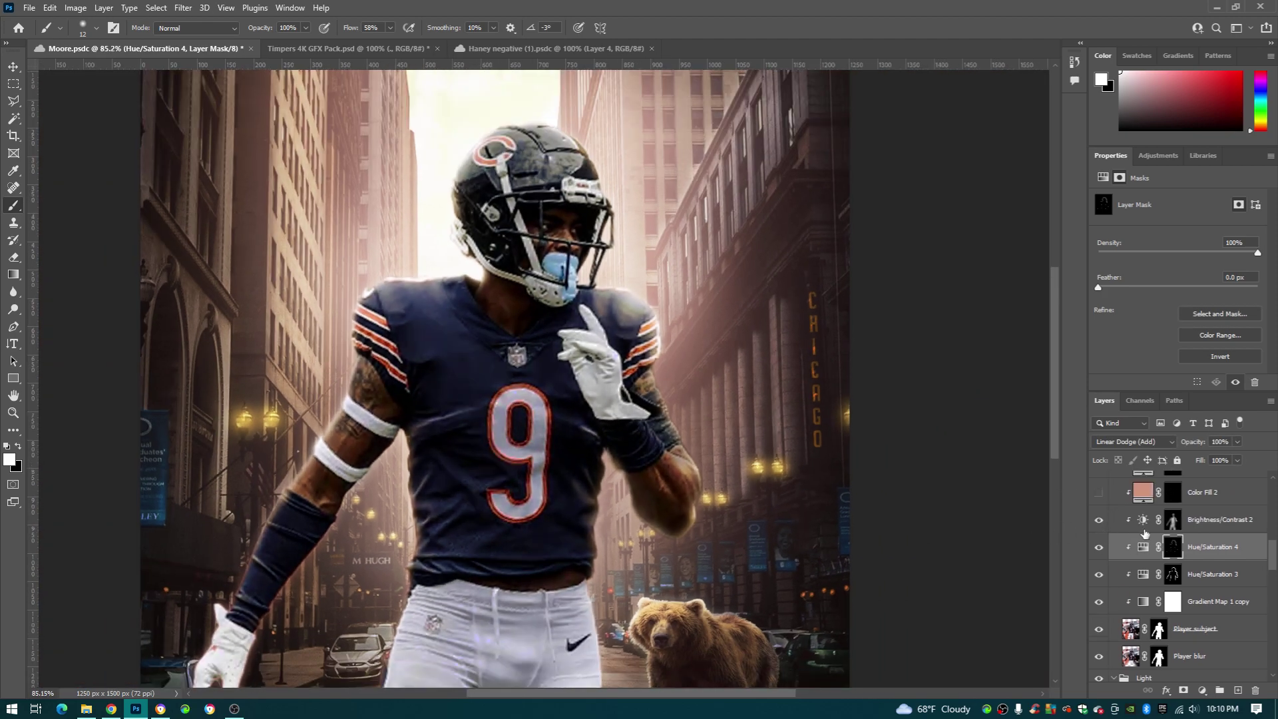
pyautogui.click(1173, 524)
pyautogui.scroll(-3, 632, 468)
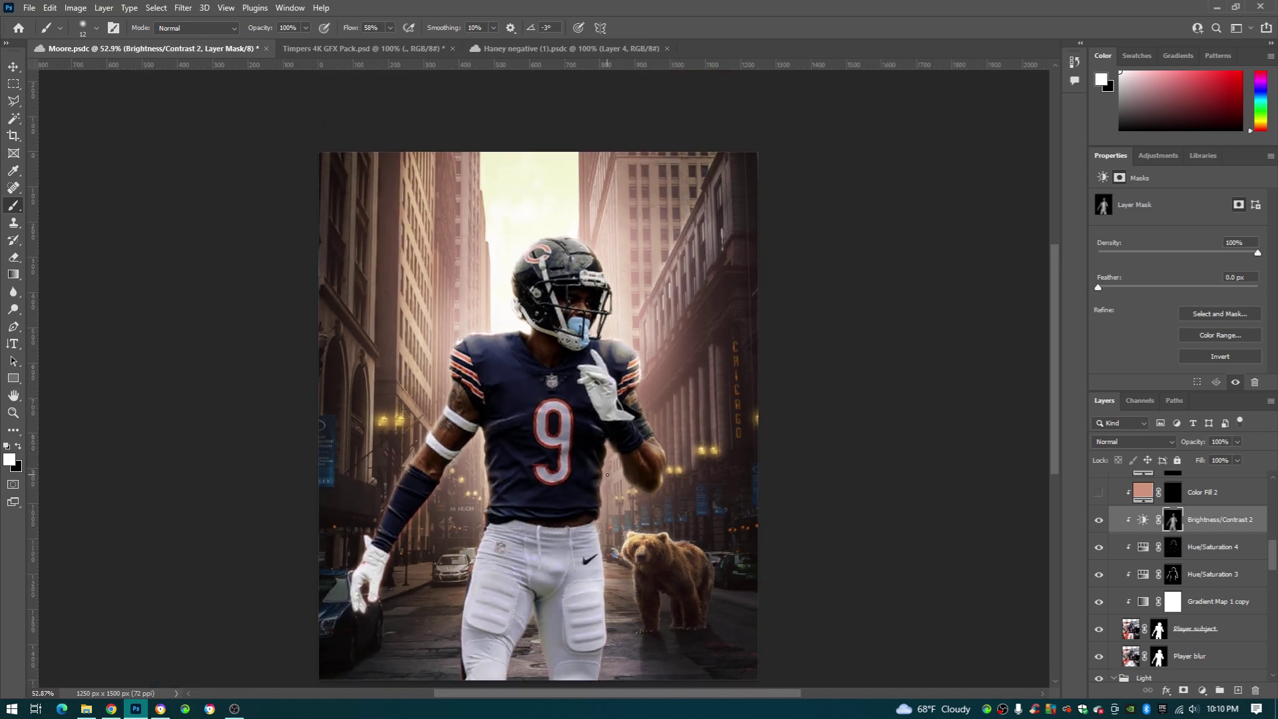
pyautogui.click(1100, 520)
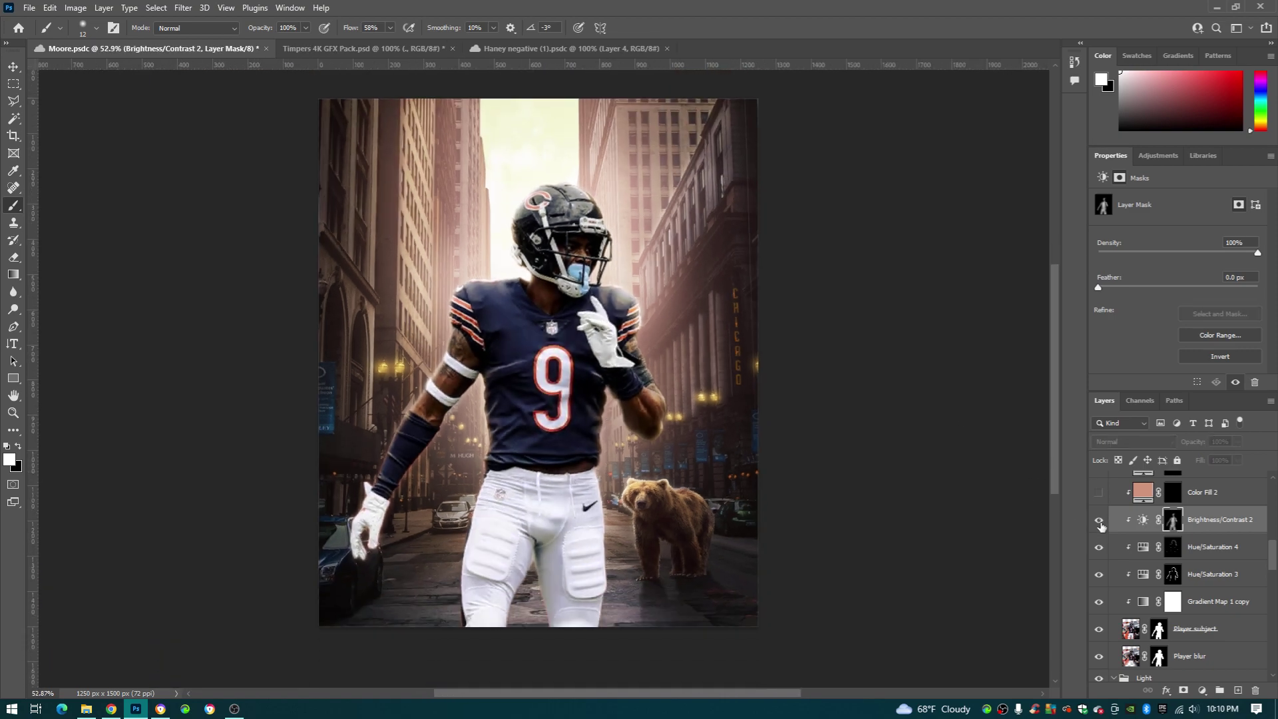
pyautogui.click(1100, 520)
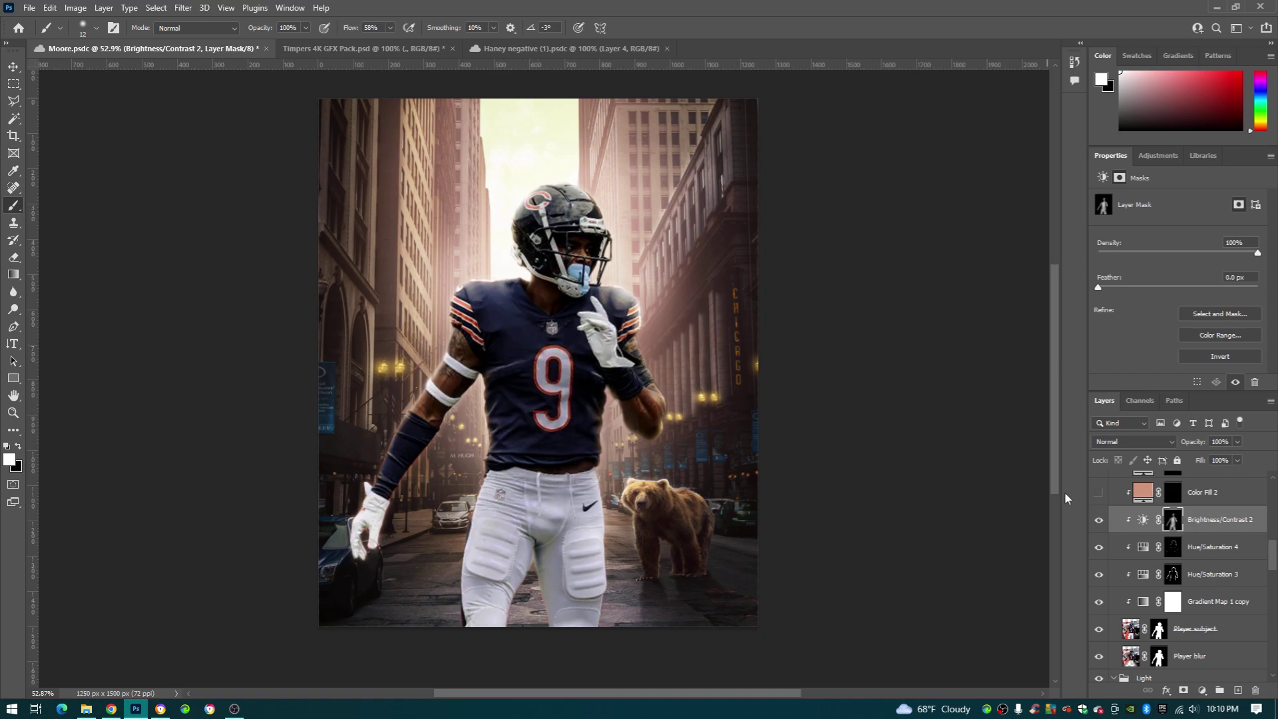
pyautogui.click(1099, 520)
pyautogui.click(1100, 519)
# Show the Color Fill 2 layer, select its mask, and compare the player's glowing eyes up close with and without it.
pyautogui.click(1170, 498)
pyautogui.scroll(5, 585, 244)
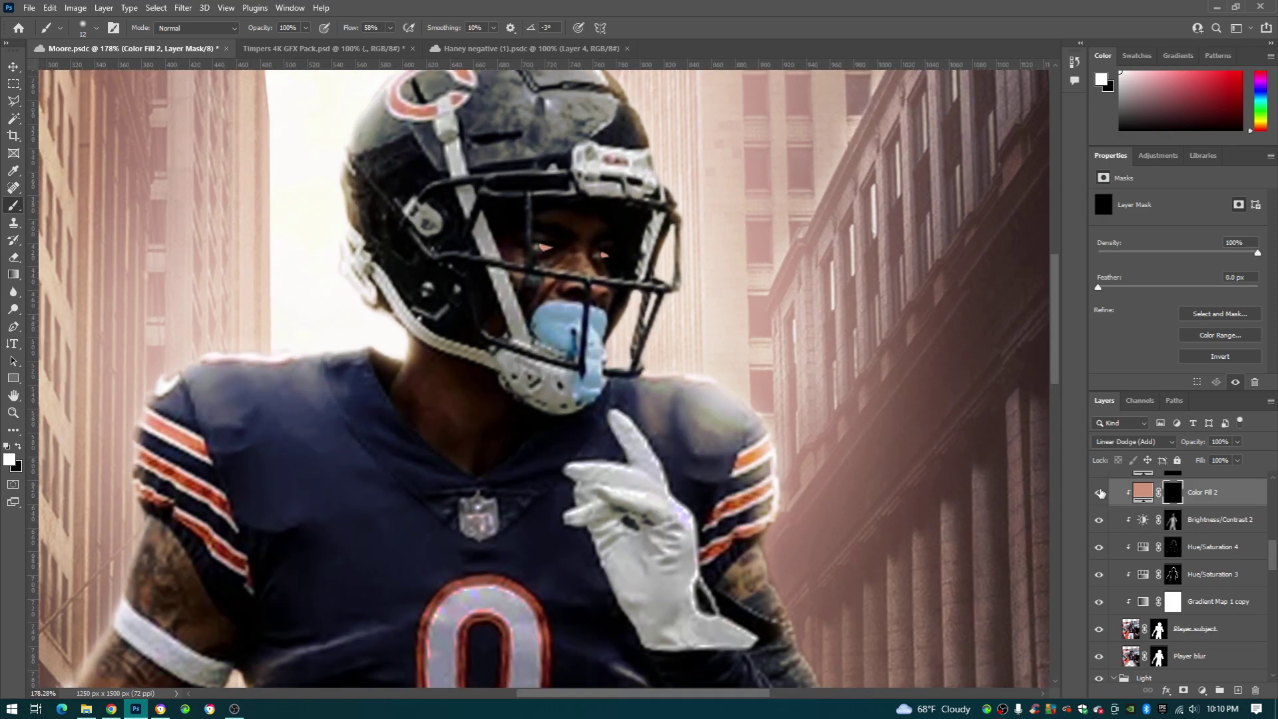
pyautogui.click(1099, 492)
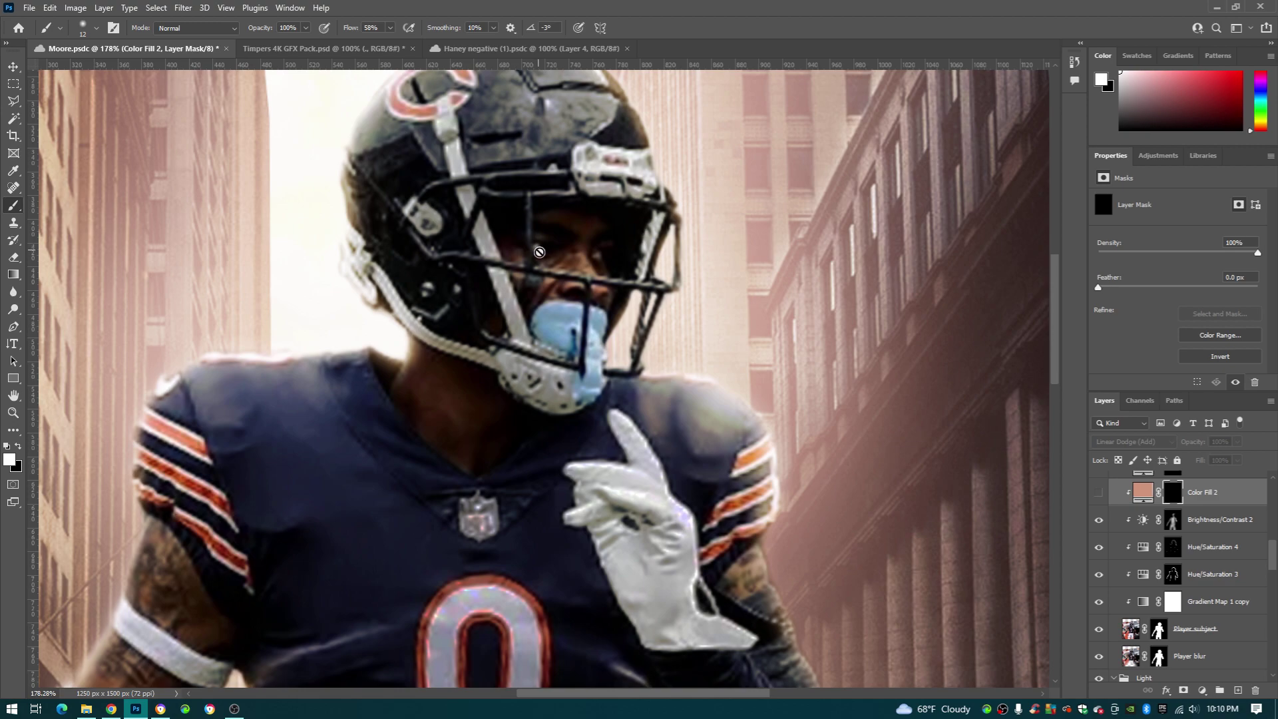
pyautogui.click(1099, 493)
pyautogui.scroll(-5, 123, 235)
# Try filling a small polygonal lasso selection on the building beside the sky in the Color Fill 2 mask.
pyautogui.click(13, 101)
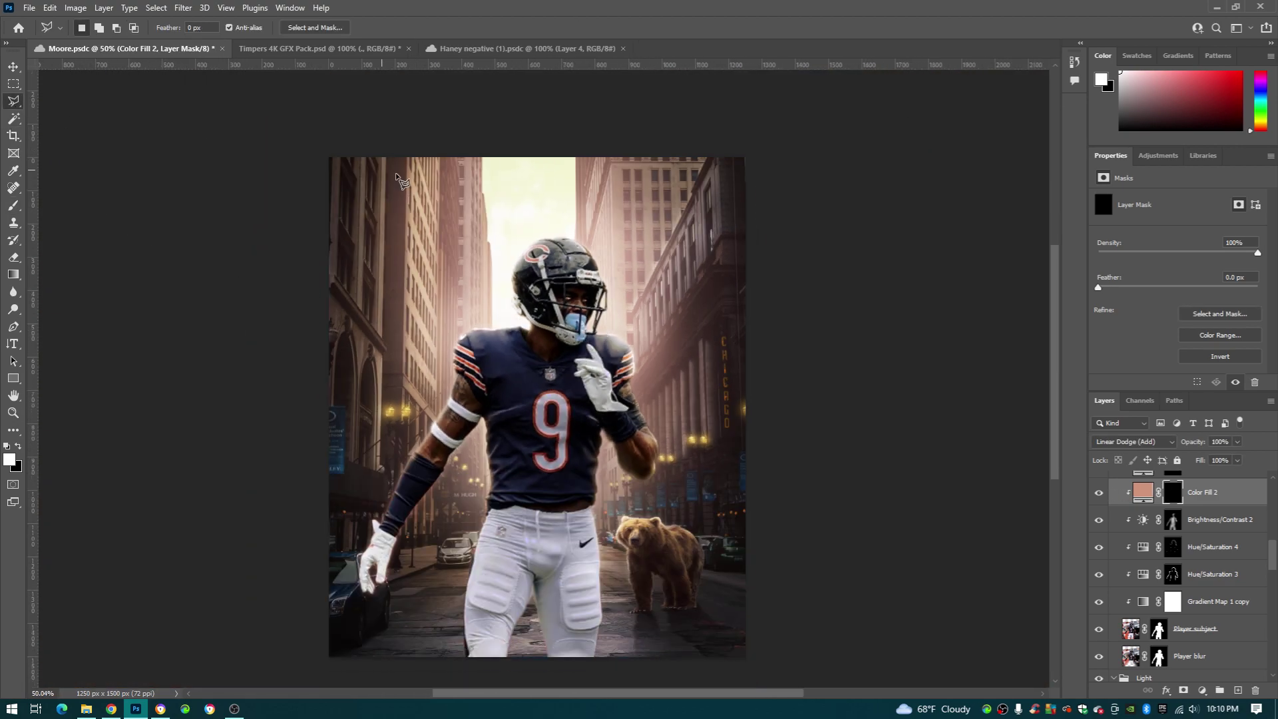
pyautogui.click(418, 209)
pyautogui.click(443, 227)
pyautogui.click(414, 230)
pyautogui.click(417, 212)
pyautogui.rightClick(430, 220)
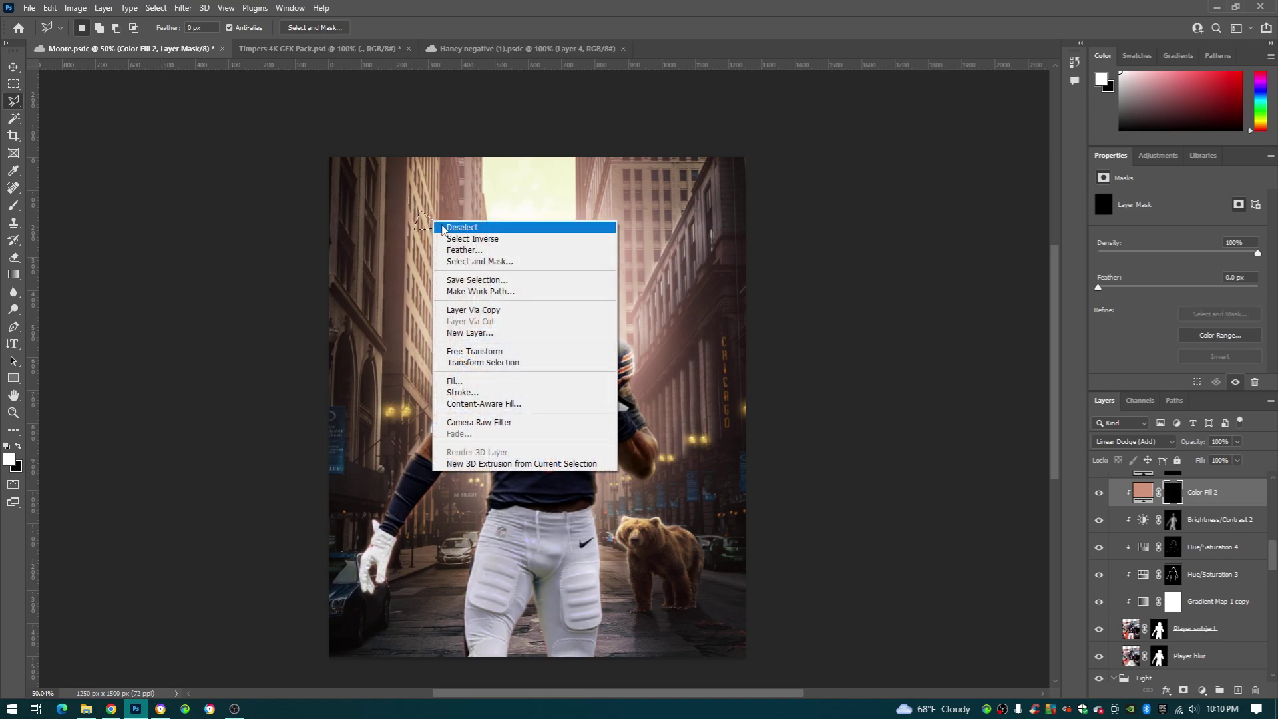
pyautogui.click(500, 382)
pyautogui.click(727, 176)
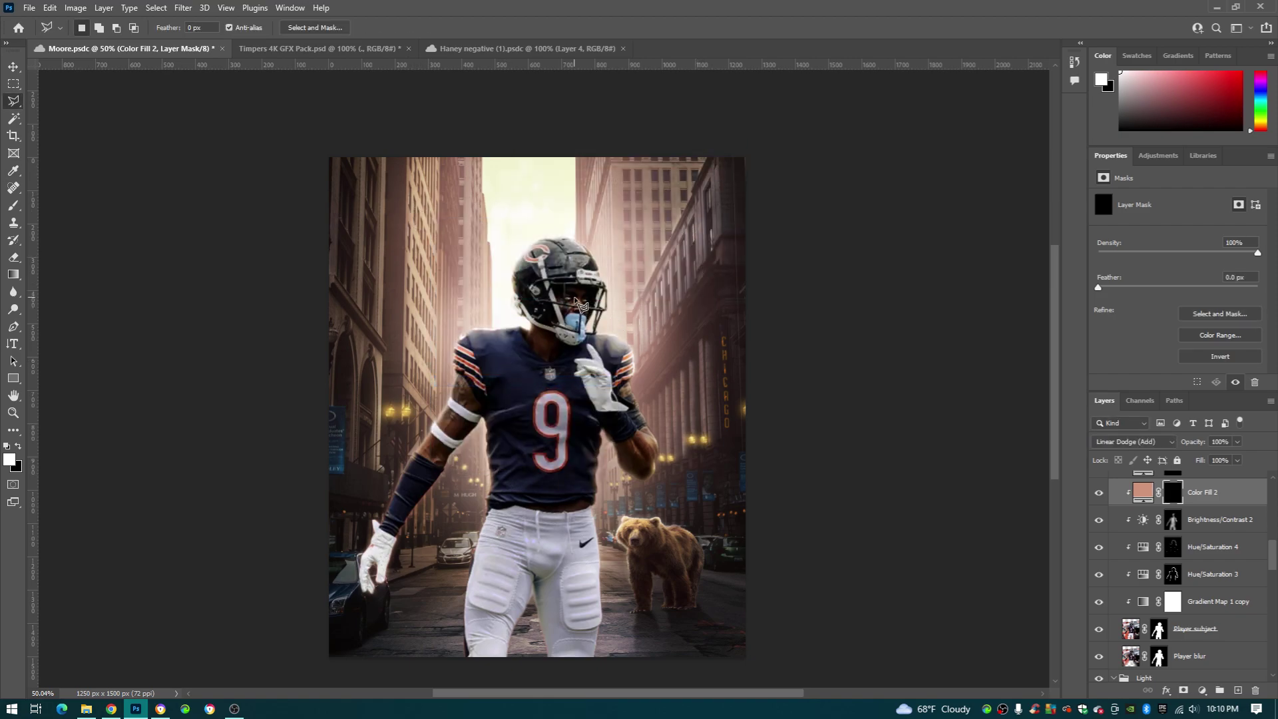
# Show the Color Fill 2 copy layer, select it, and examine the glow it adds around the player's face.
pyautogui.scroll(1, 1178, 588)
pyautogui.scroll(1, 1179, 589)
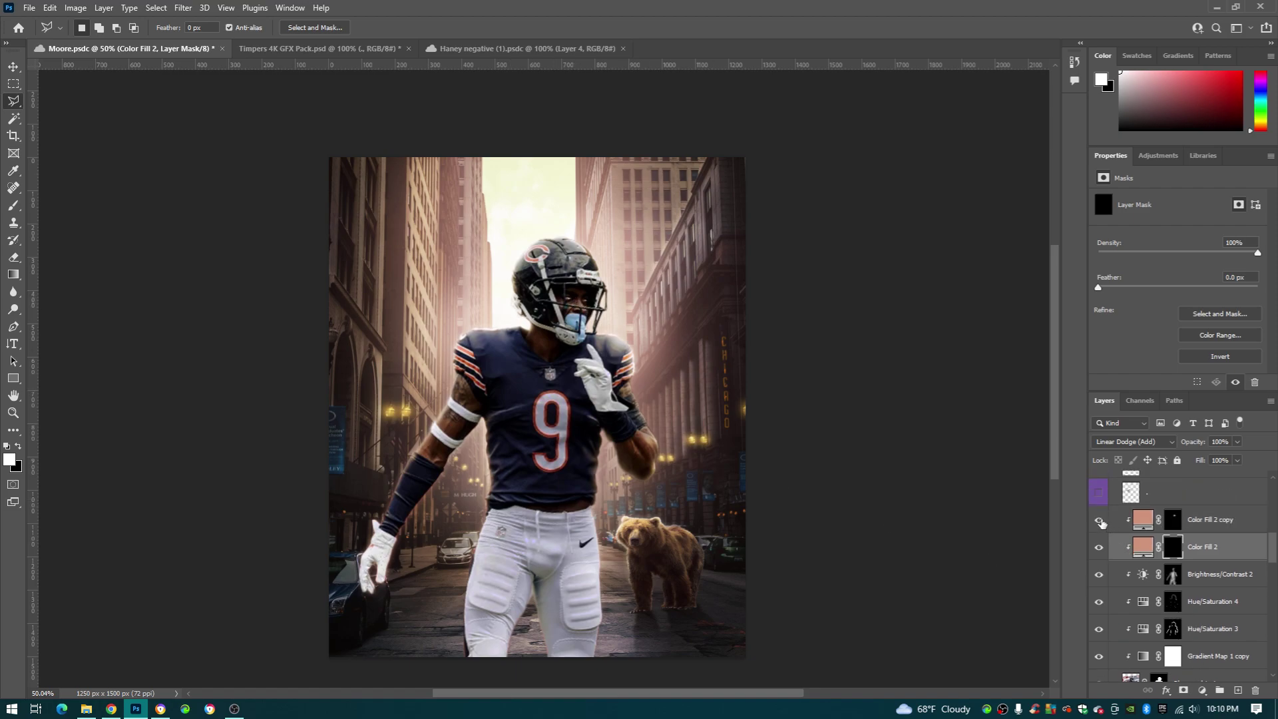
pyautogui.click(1101, 521)
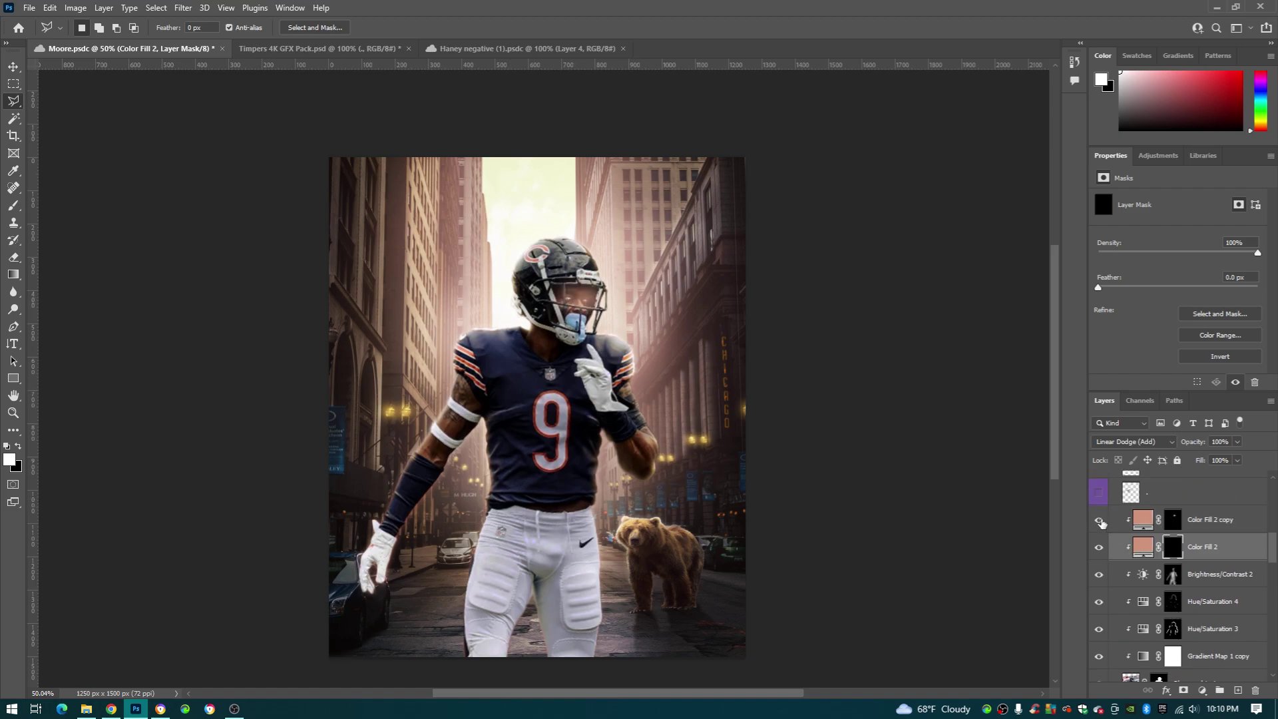
pyautogui.click(1192, 528)
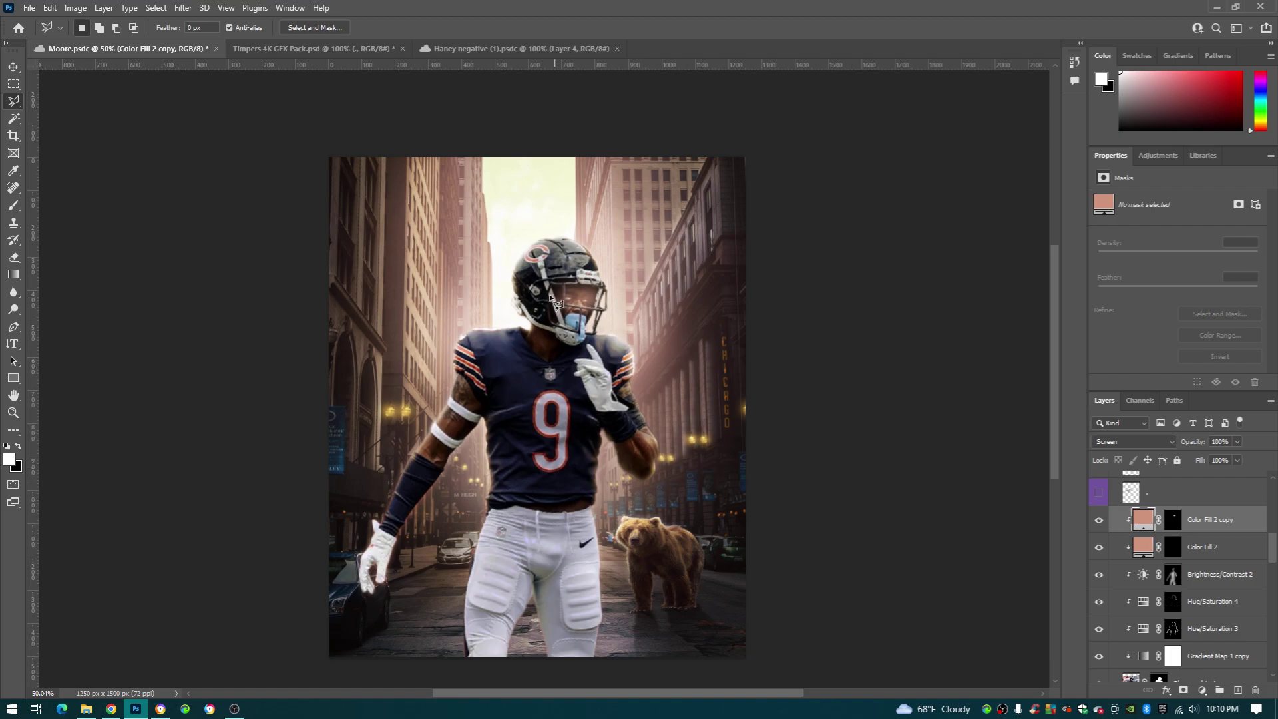
pyautogui.scroll(5, 552, 301)
pyautogui.scroll(-2, 598, 313)
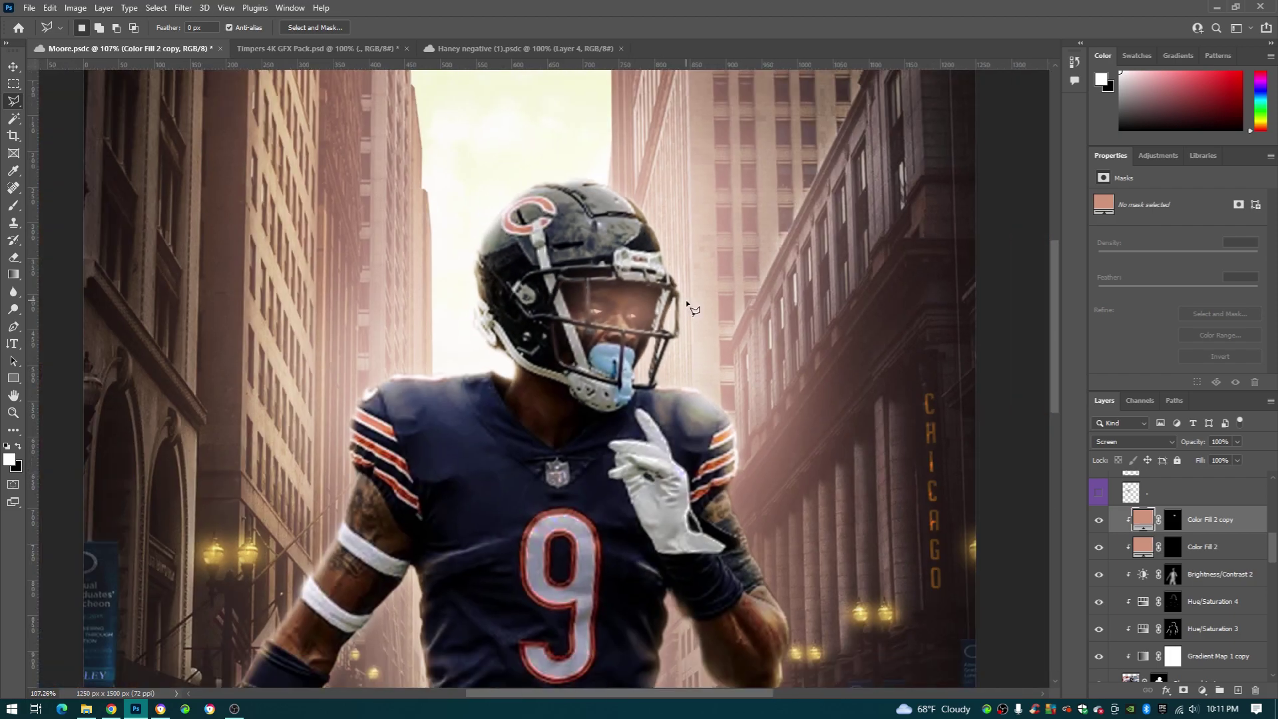
# Switch to the Brush tool at 73 px and examine the glow around the player's eyes inside the helmet up close.
pyautogui.hscroll(2, 693, 309)
pyautogui.press('b')
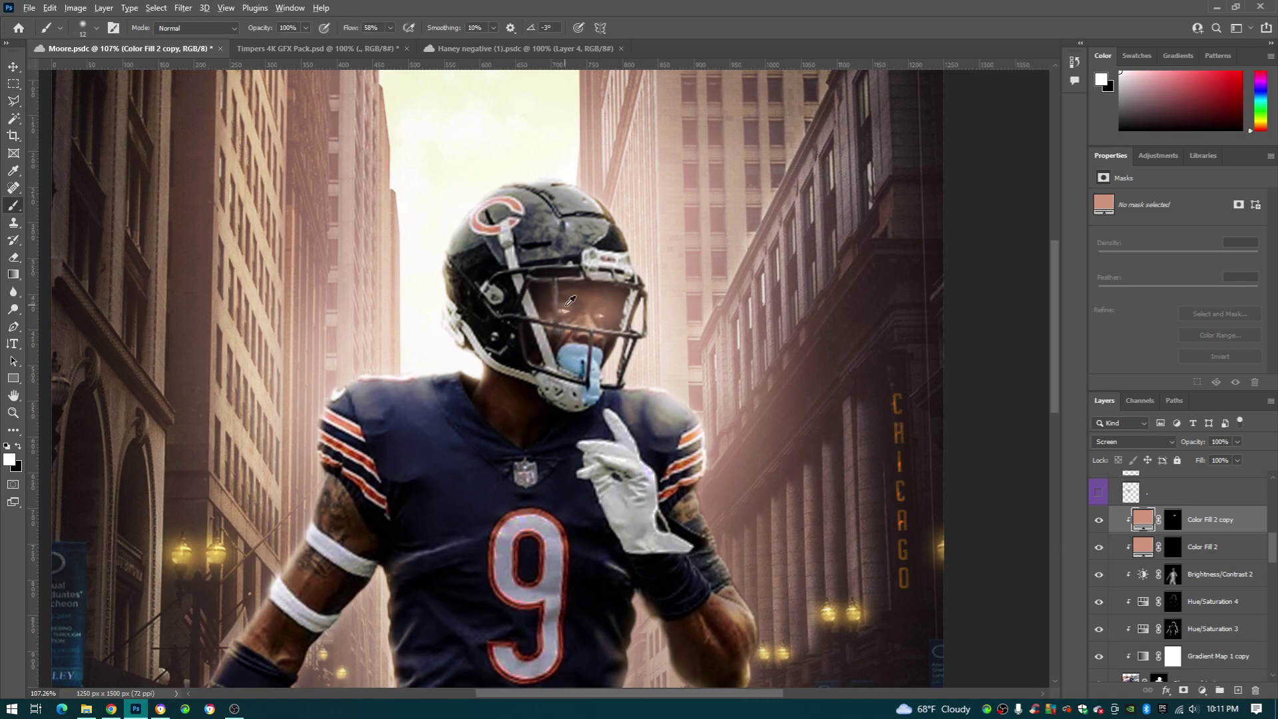
pyautogui.moveTo(566, 305); pyautogui.dragTo(589, 305)
pyautogui.scroll(3, 564, 308)
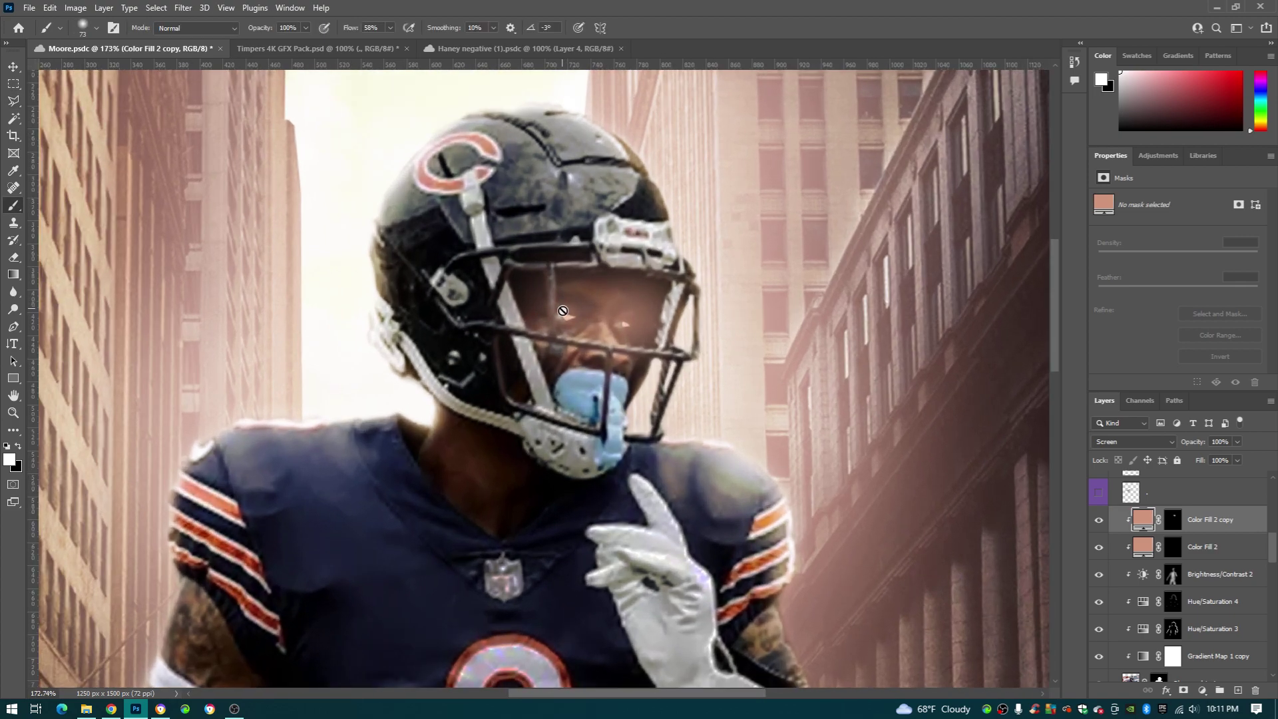
pyautogui.hscroll(2, 563, 311)
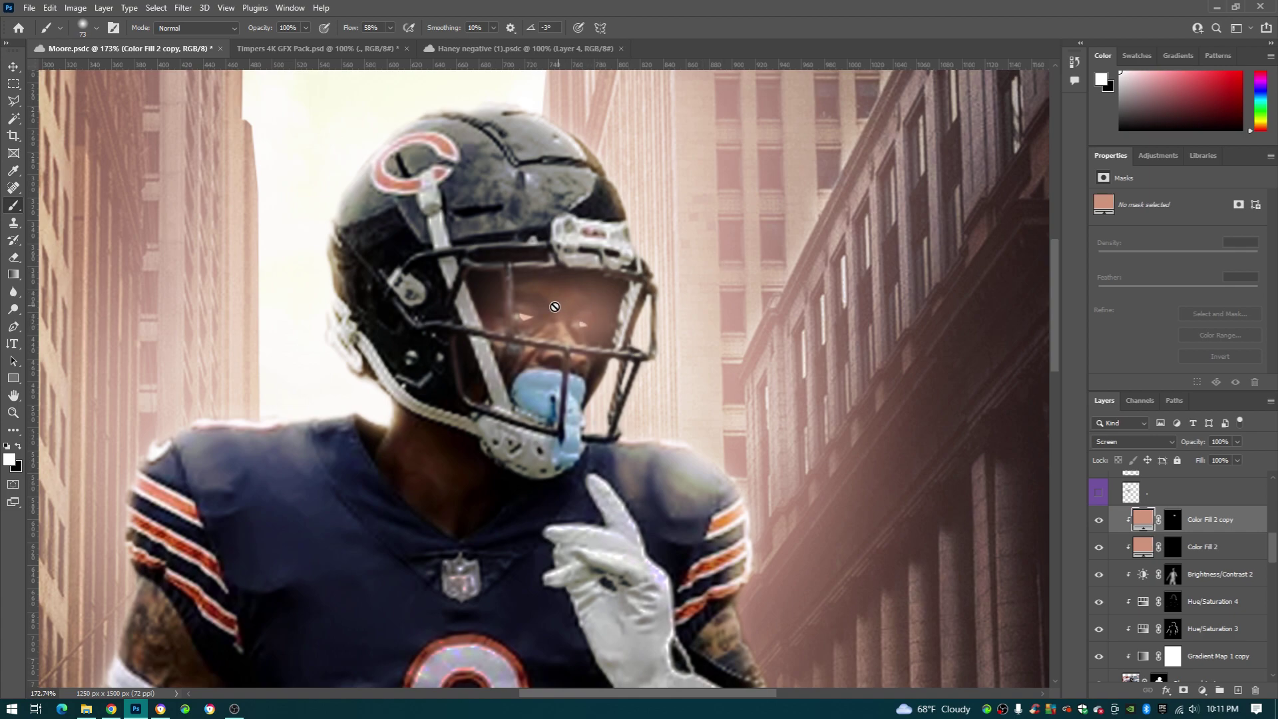
pyautogui.scroll(4, 516, 278)
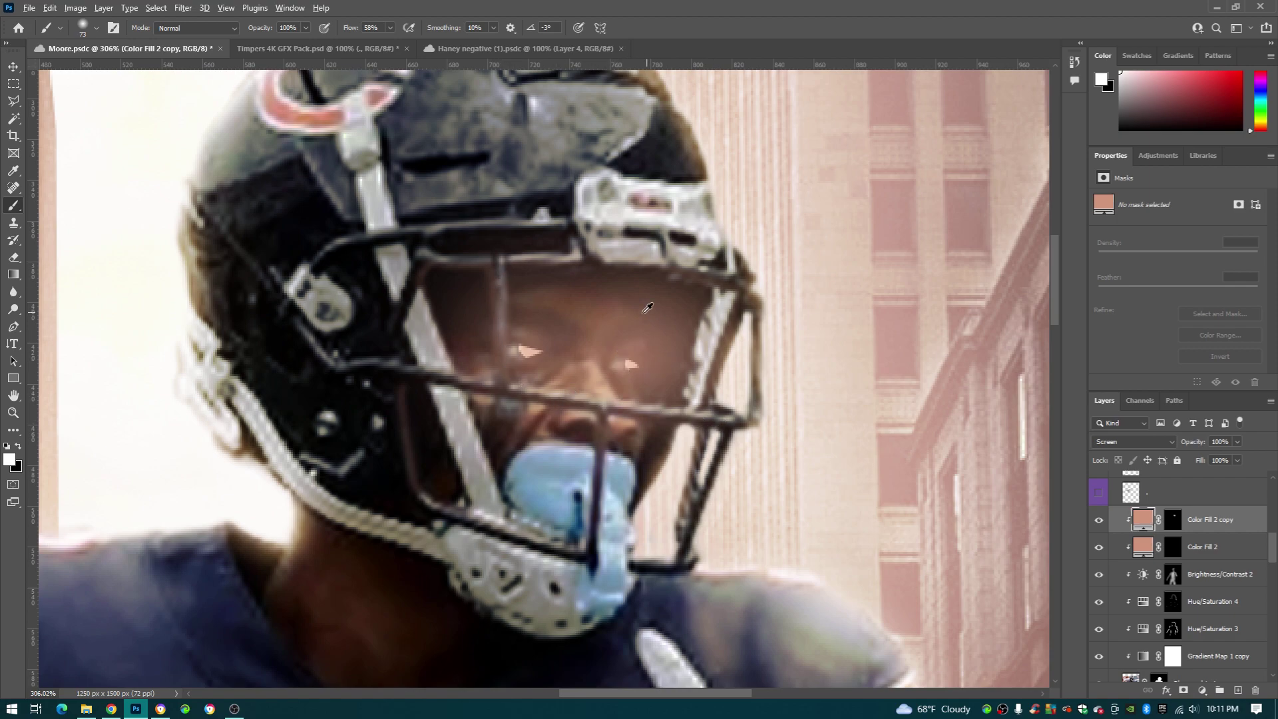
pyautogui.scroll(-5, 579, 364)
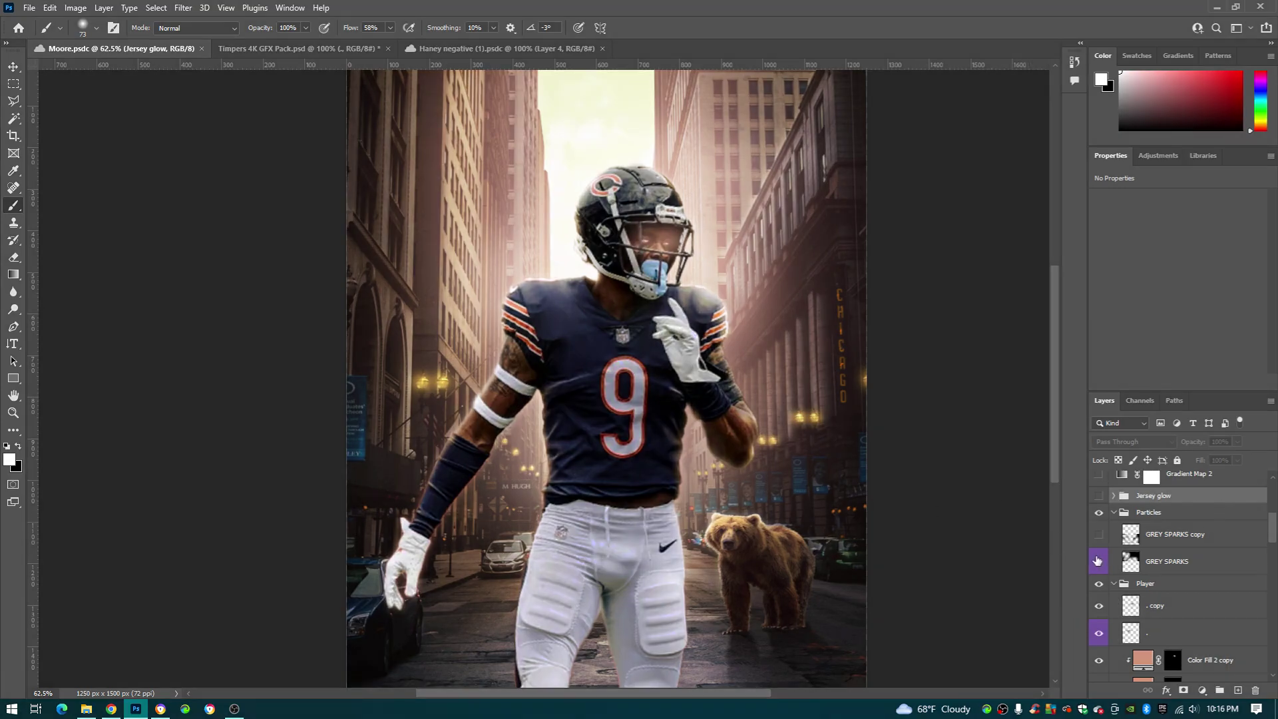
# Show both GREY SPARKS particle layers, leaving the copy selected, and enlarge the brush to 368 px.
pyautogui.click(1097, 561)
pyautogui.scroll(-2, 714, 442)
pyautogui.scroll(1, 714, 440)
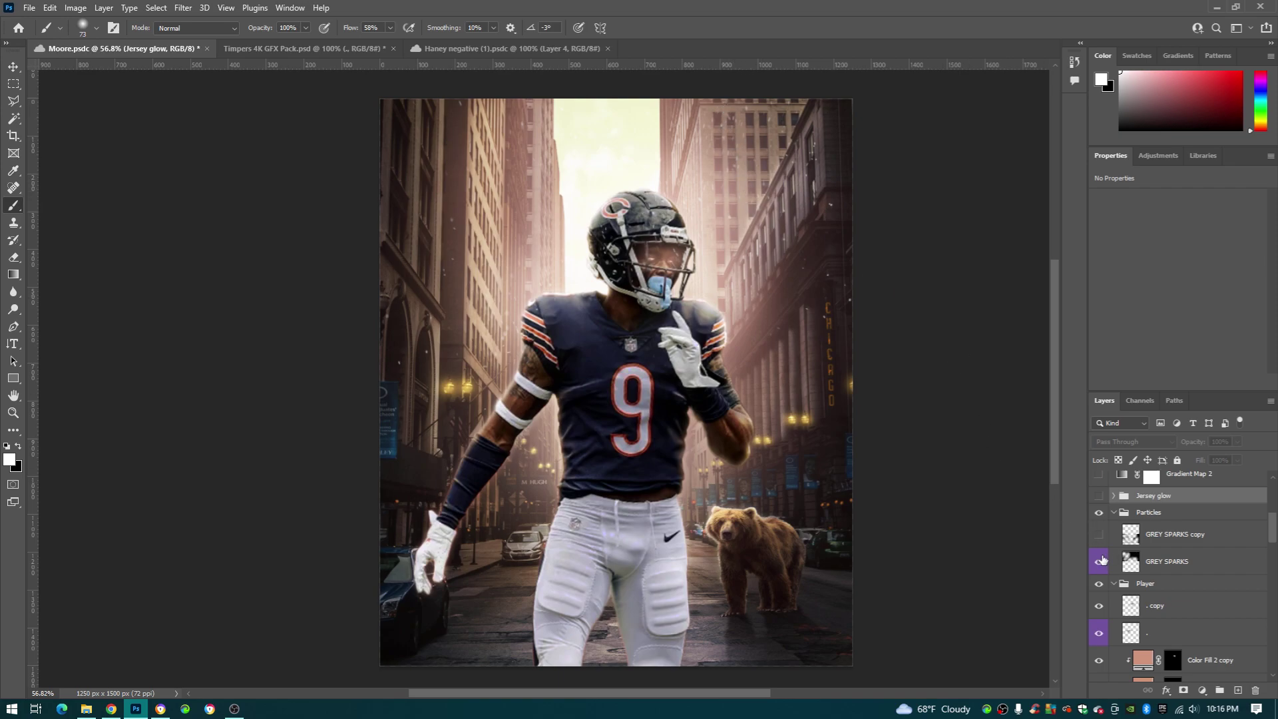
pyautogui.click(1109, 541)
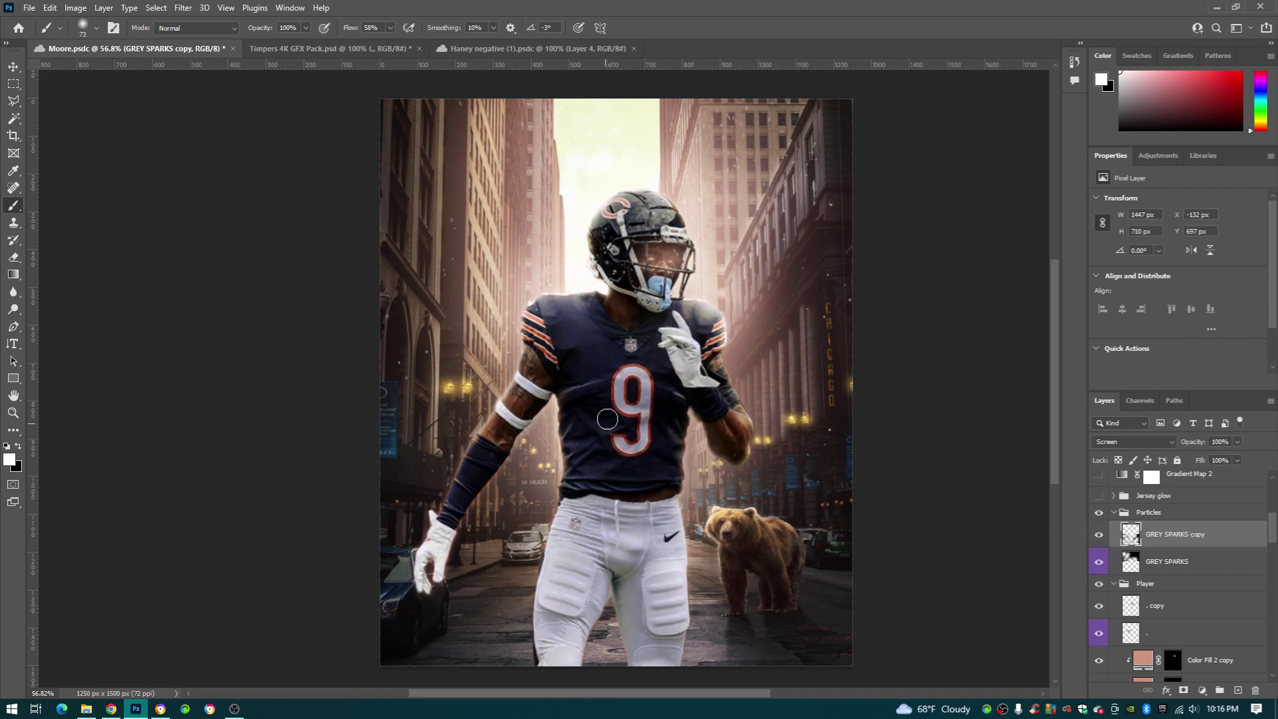
pyautogui.moveTo(413, 396); pyautogui.dragTo(511, 414)
# Expand and show the Jersey glow group with only its red Color Fill 4 layer visible, comparing the glow on and off.
pyautogui.scroll(2, 1116, 555)
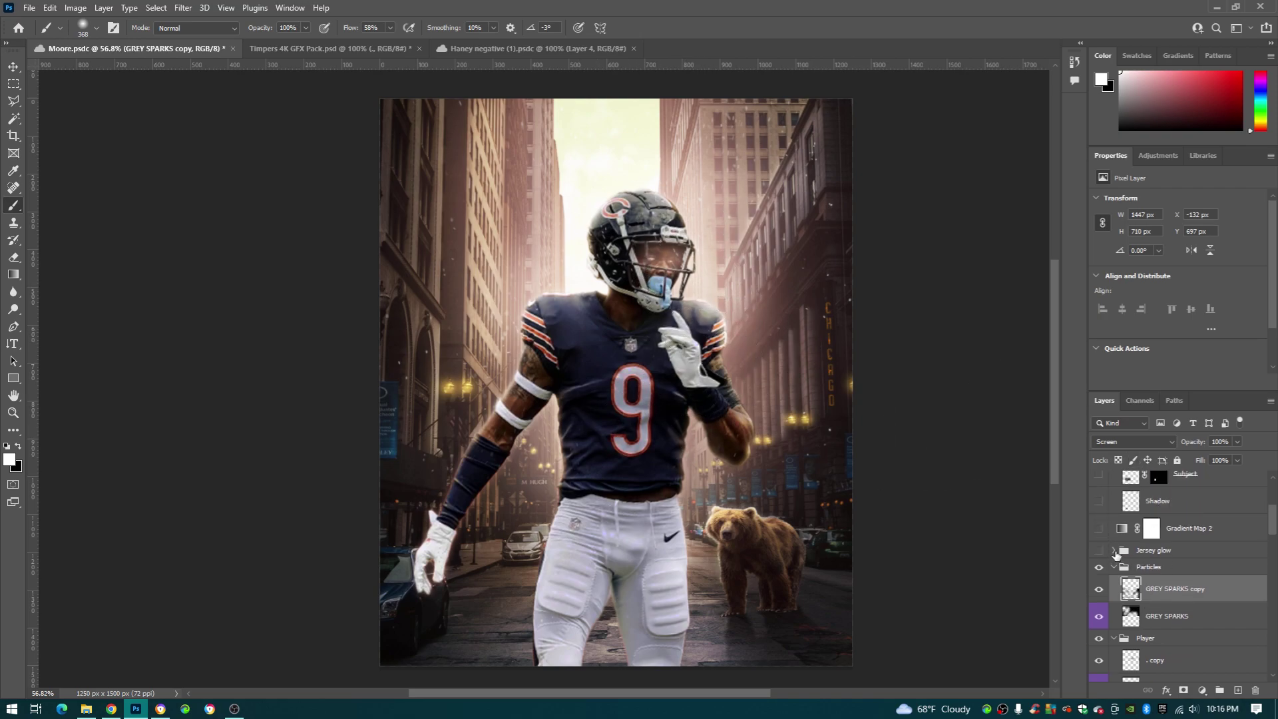
pyautogui.click(1114, 551)
pyautogui.scroll(-2, 1130, 583)
pyautogui.scroll(1, 1111, 604)
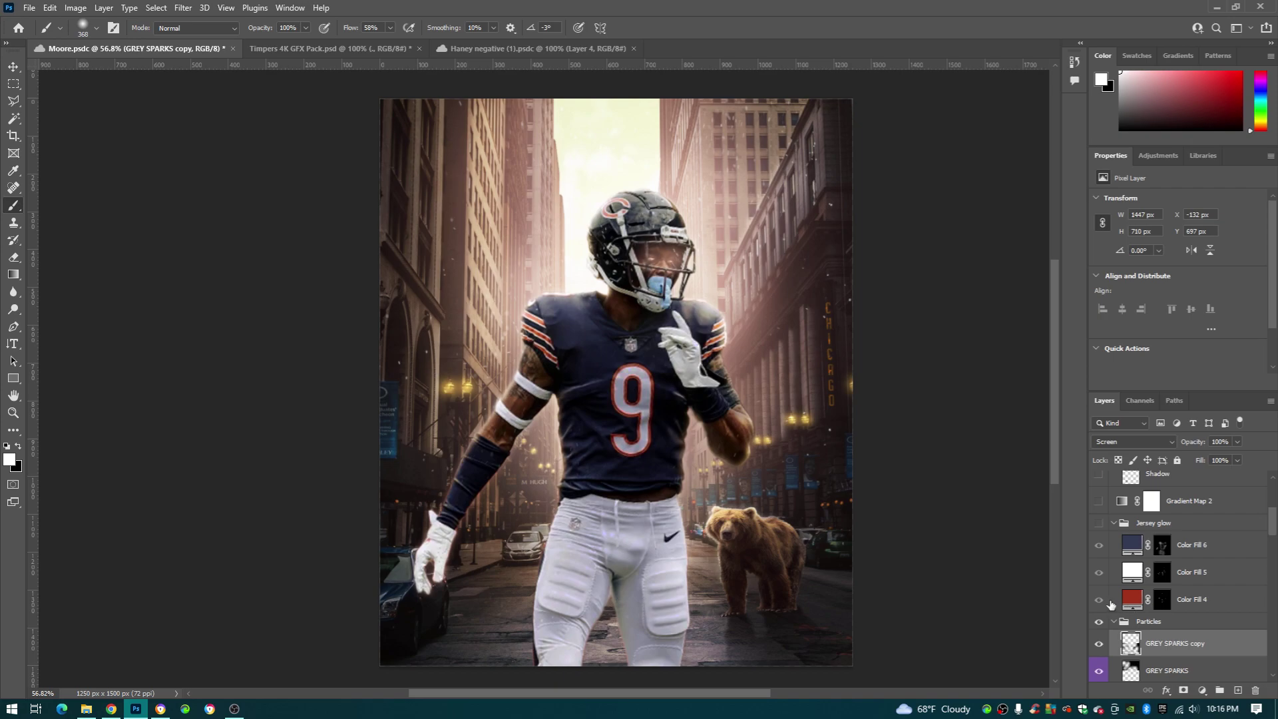
pyautogui.click(1098, 578)
pyautogui.click(1100, 574)
pyautogui.click(1099, 598)
pyautogui.click(1100, 598)
pyautogui.click(1100, 598)
pyautogui.click(1100, 598)
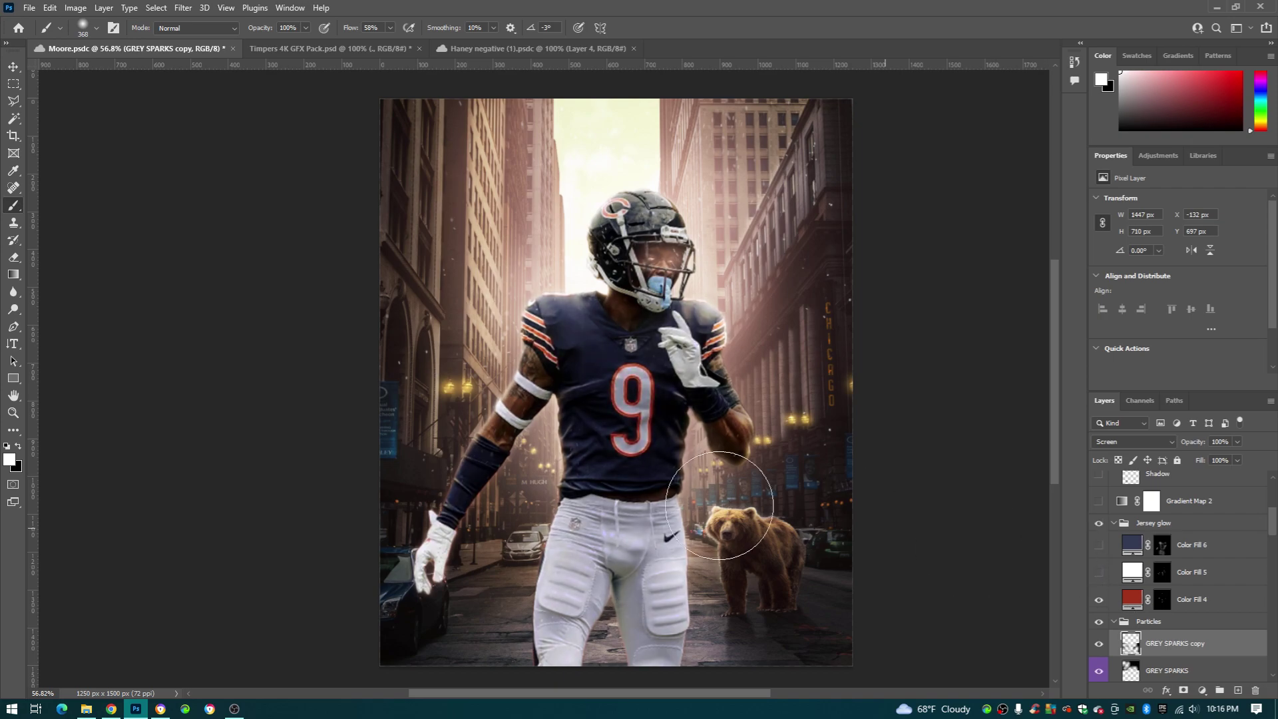
# Select the Color Fill 4 layer, shrink the brush to 19 px, and examine the red glow on the jersey up close.
pyautogui.click(1136, 603)
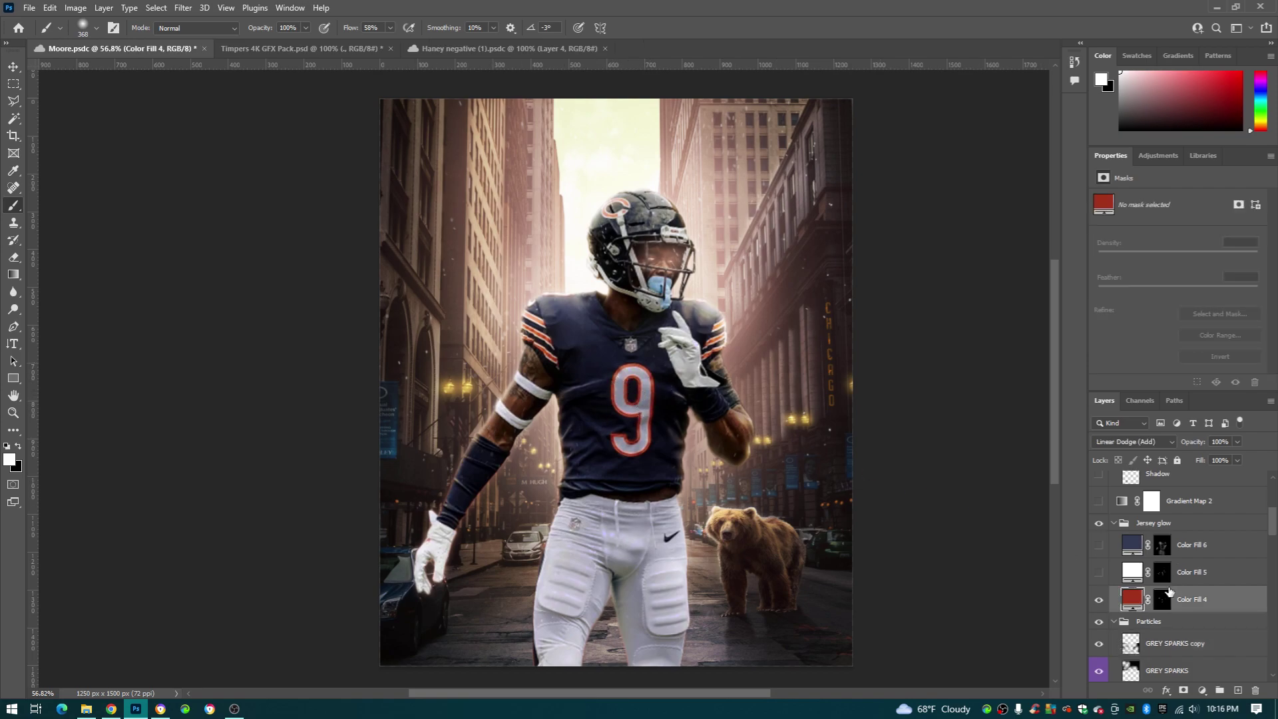
pyautogui.scroll(5, 644, 371)
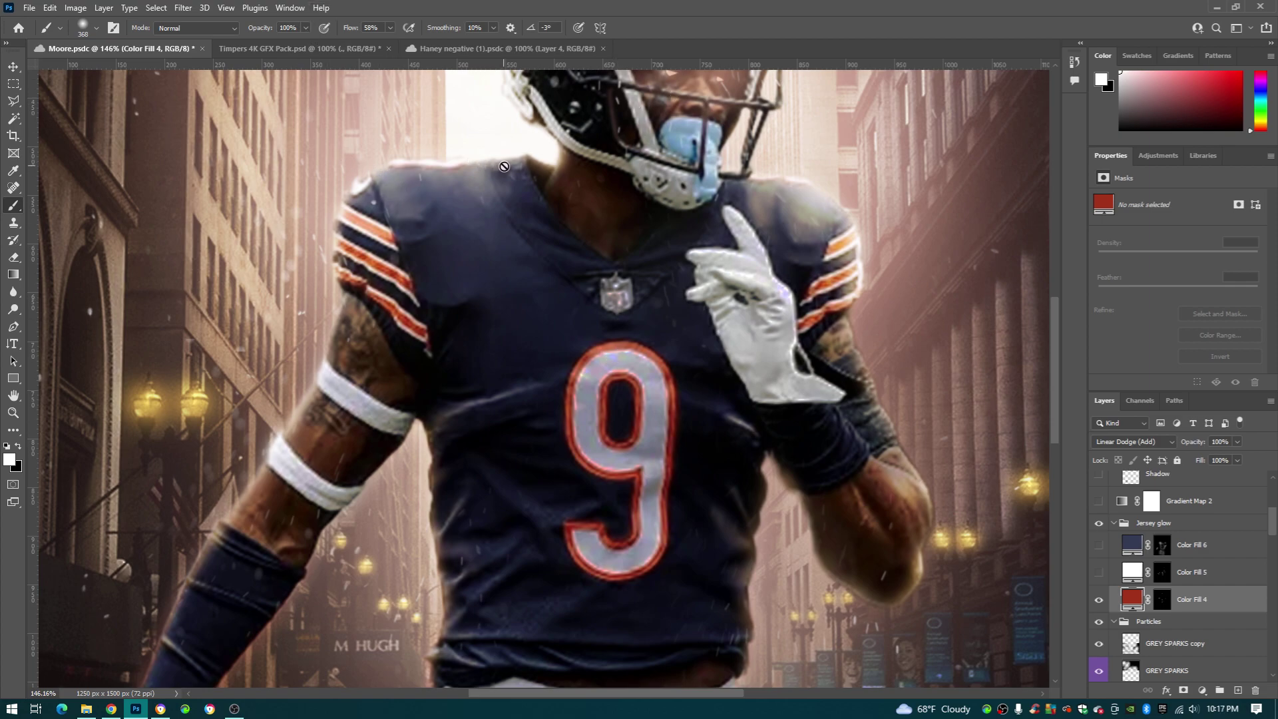
pyautogui.moveTo(627, 365)
pyautogui.mouseDown()
pyautogui.moveTo(381, 400)
pyautogui.moveTo(393, 403)
pyautogui.mouseUp()
pyautogui.scroll(-6, 817, 560)
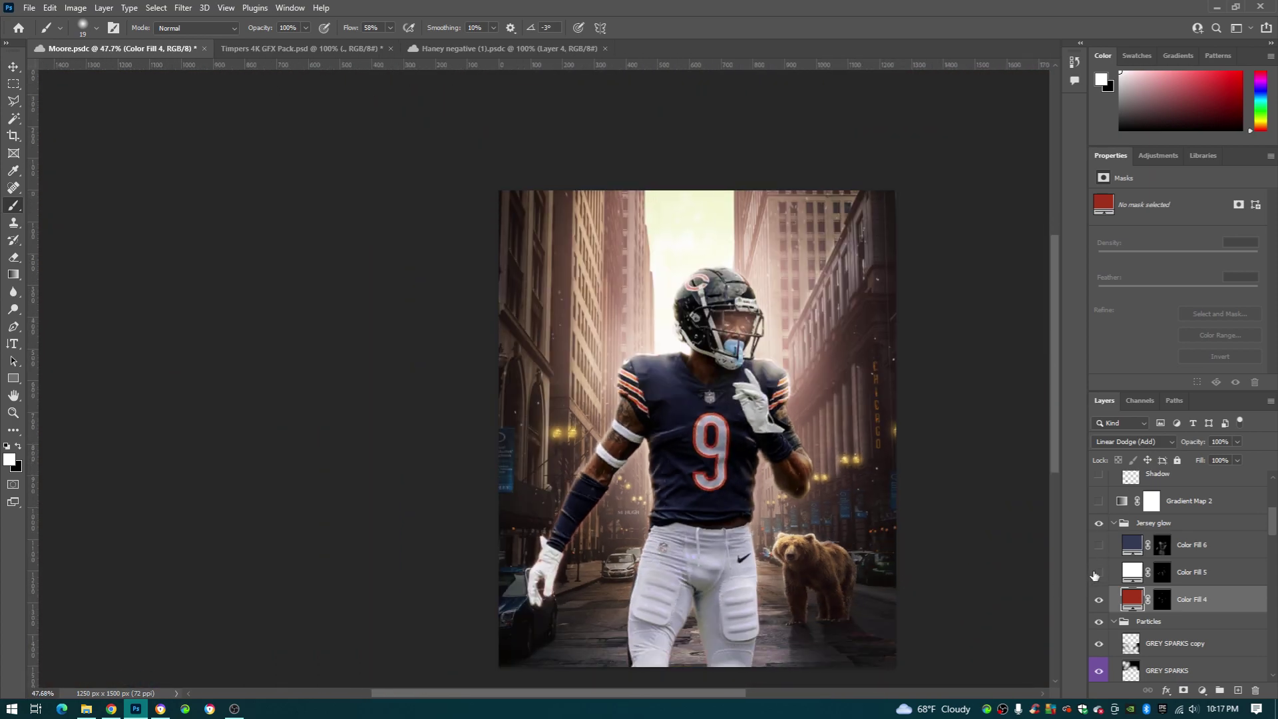
# Show the Color Fill 5 and Color Fill 6 layers, and compare the jersey with and without Color Fill 6.
pyautogui.click(1099, 572)
pyautogui.click(1100, 544)
pyautogui.hscroll(2, 984, 524)
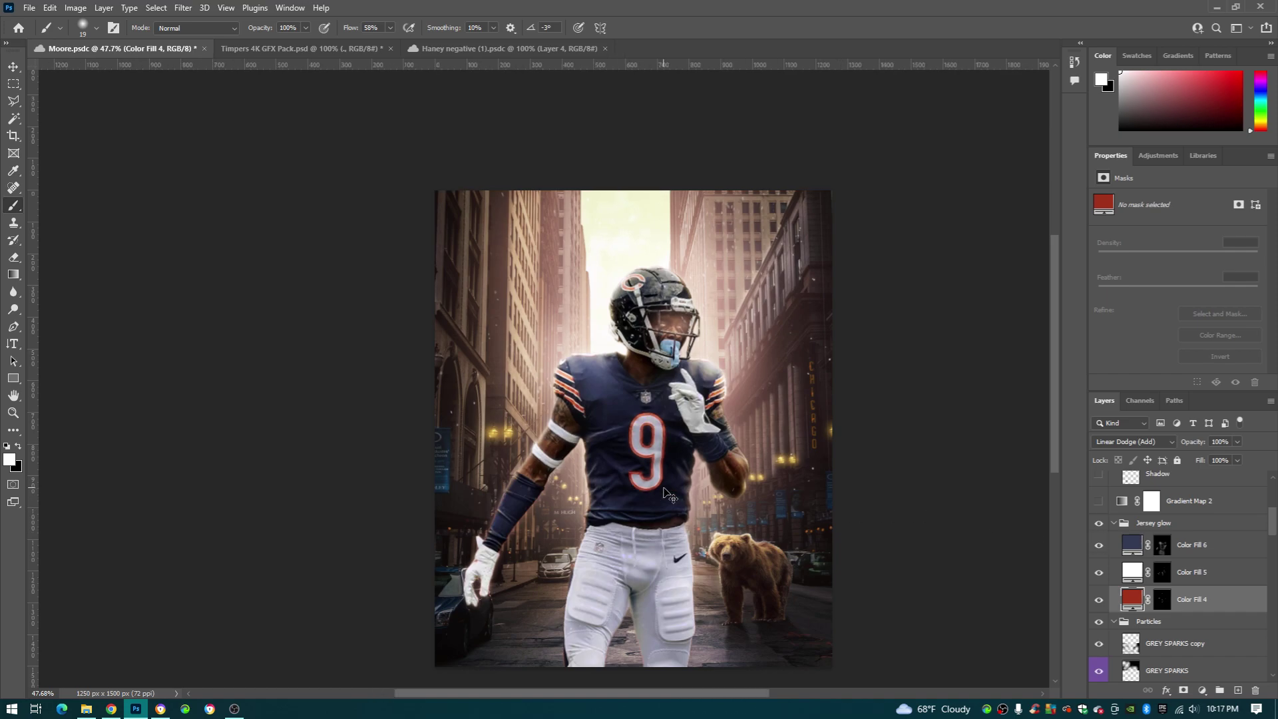
pyautogui.click(1099, 545)
pyautogui.click(1099, 544)
# Show and select the Gradient Map 2 layer, and compare the poster's toning with and without it.
pyautogui.scroll(1, 1099, 547)
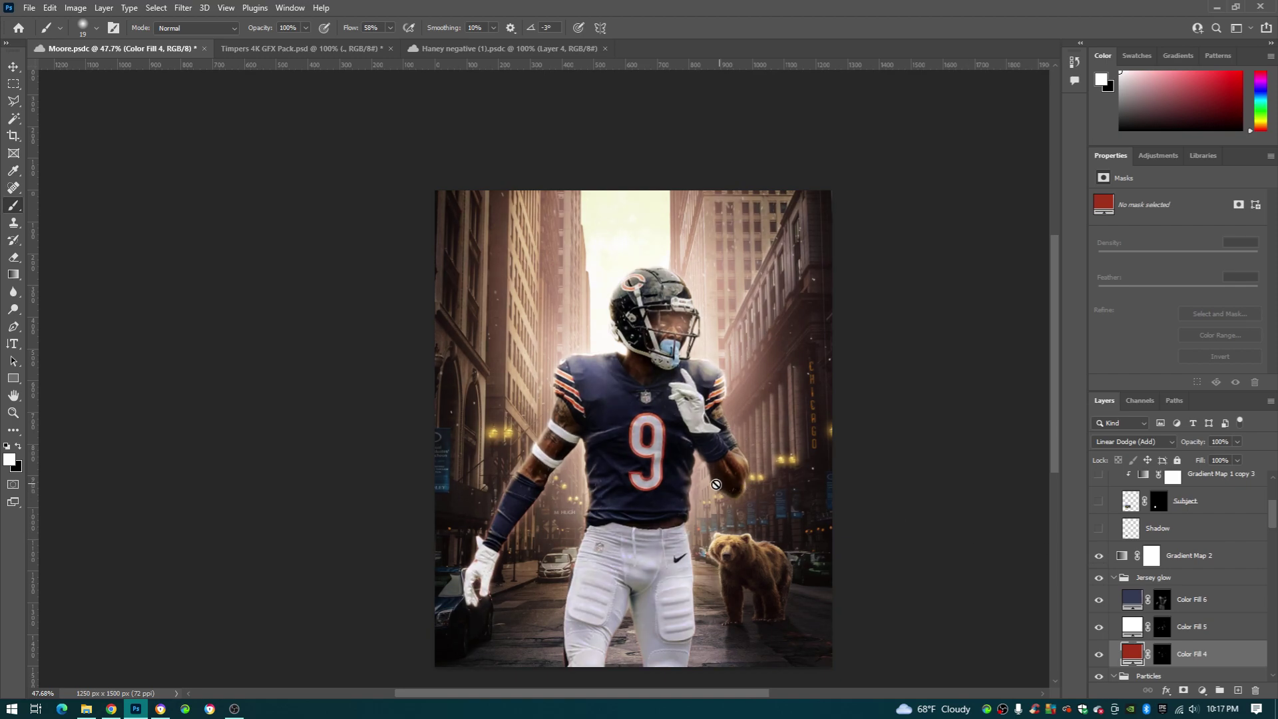
pyautogui.scroll(-1, 716, 484)
pyautogui.click(1118, 558)
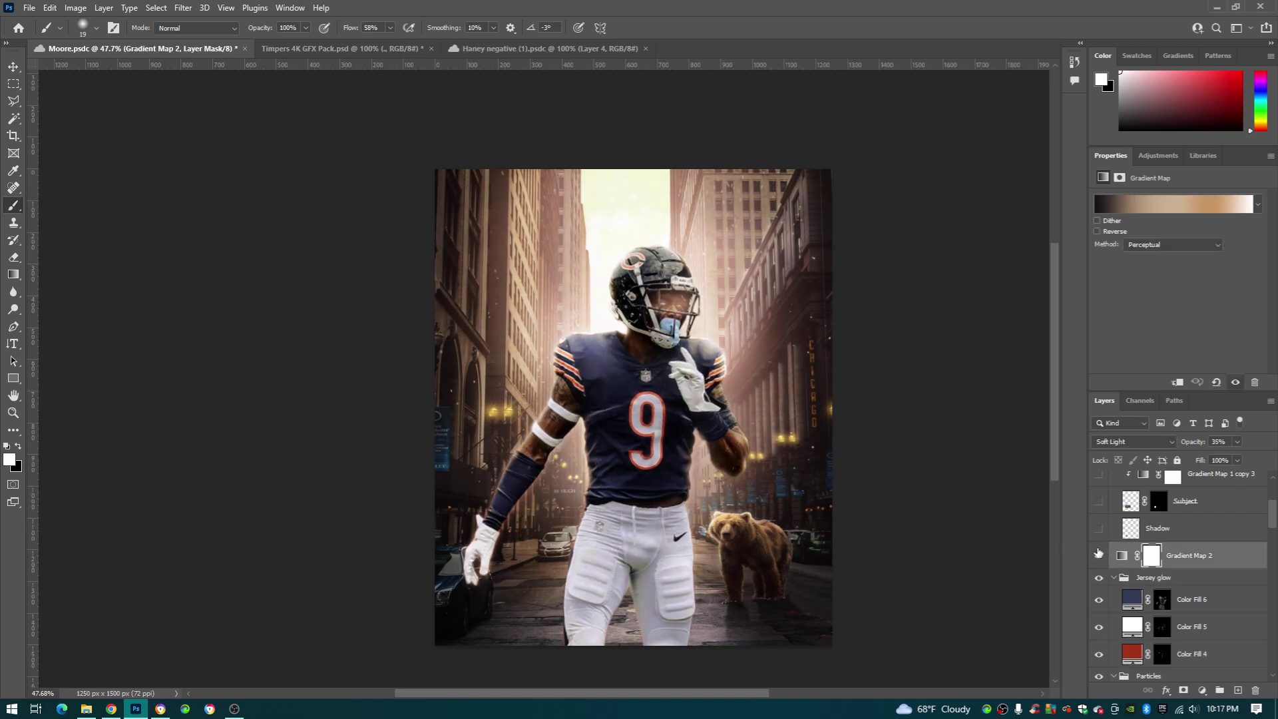
pyautogui.click(1098, 557)
pyautogui.click(1099, 557)
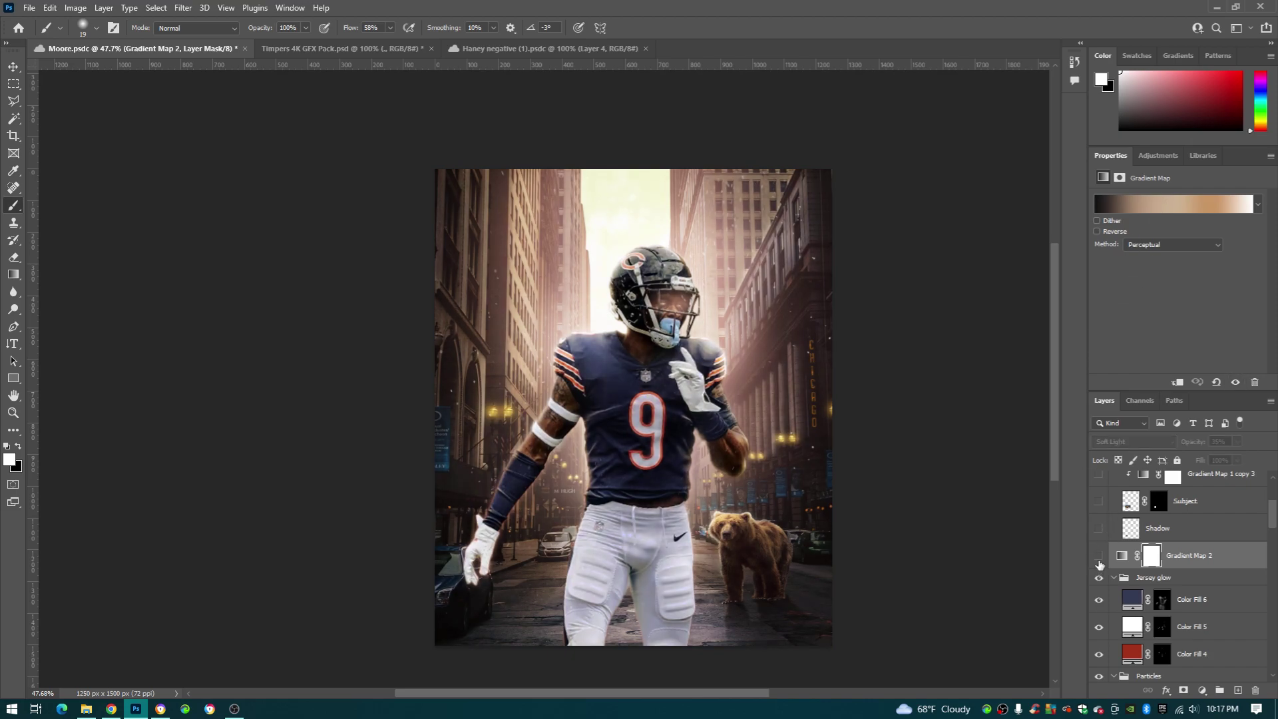
pyautogui.click(1099, 559)
# Show the second bear's Subject and Shadow layers, and examine the bear beside the player's lowered glove.
pyautogui.scroll(1, 1099, 563)
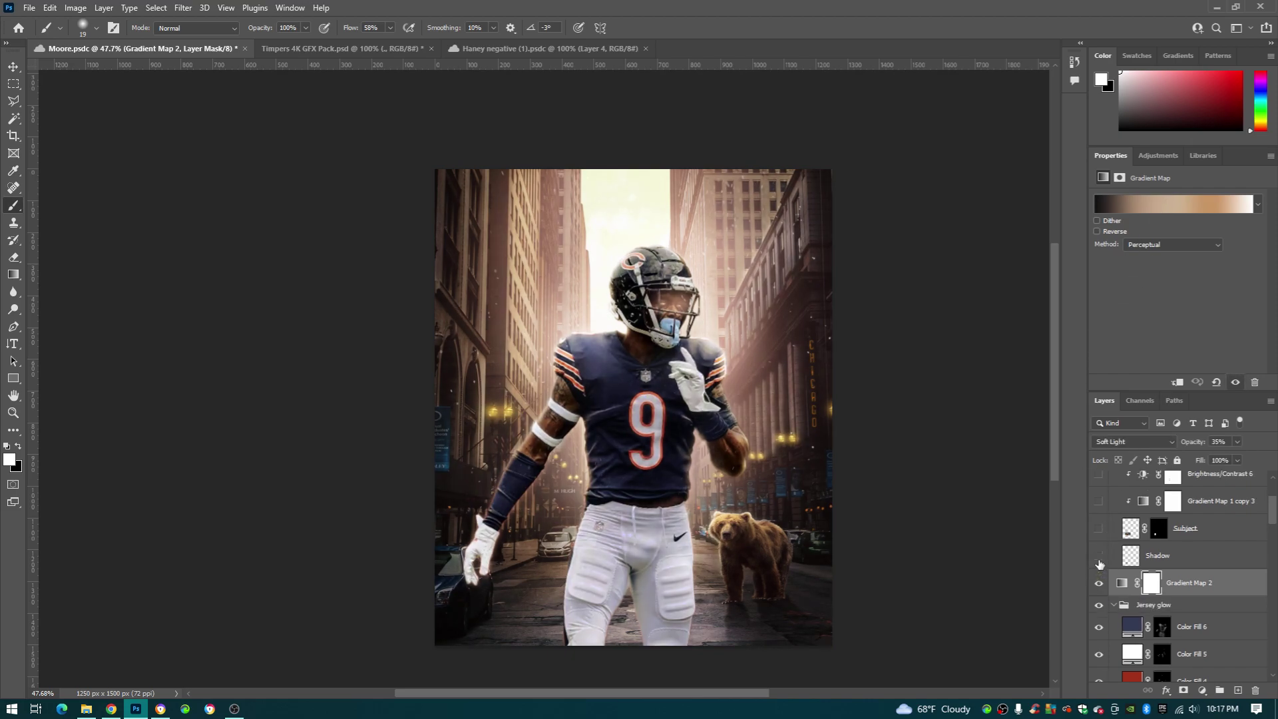
pyautogui.click(1099, 560)
pyautogui.click(1099, 560)
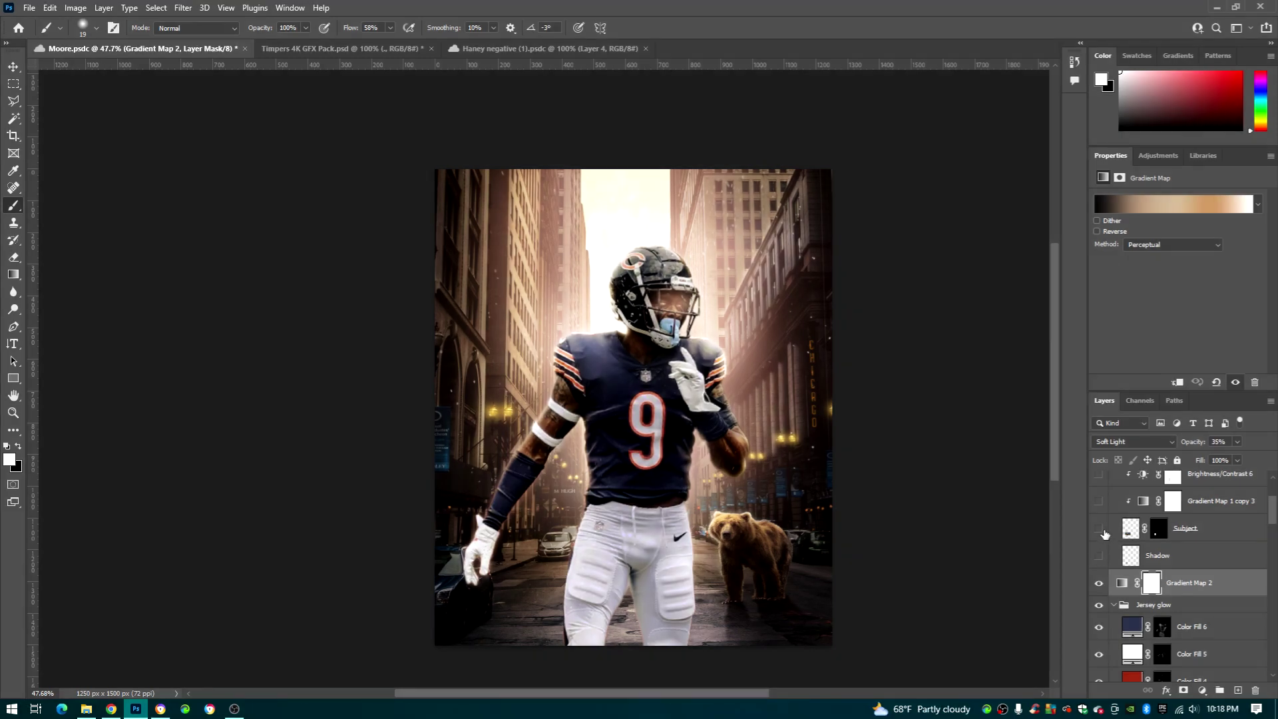
pyautogui.click(1102, 530)
pyautogui.scroll(3, 538, 548)
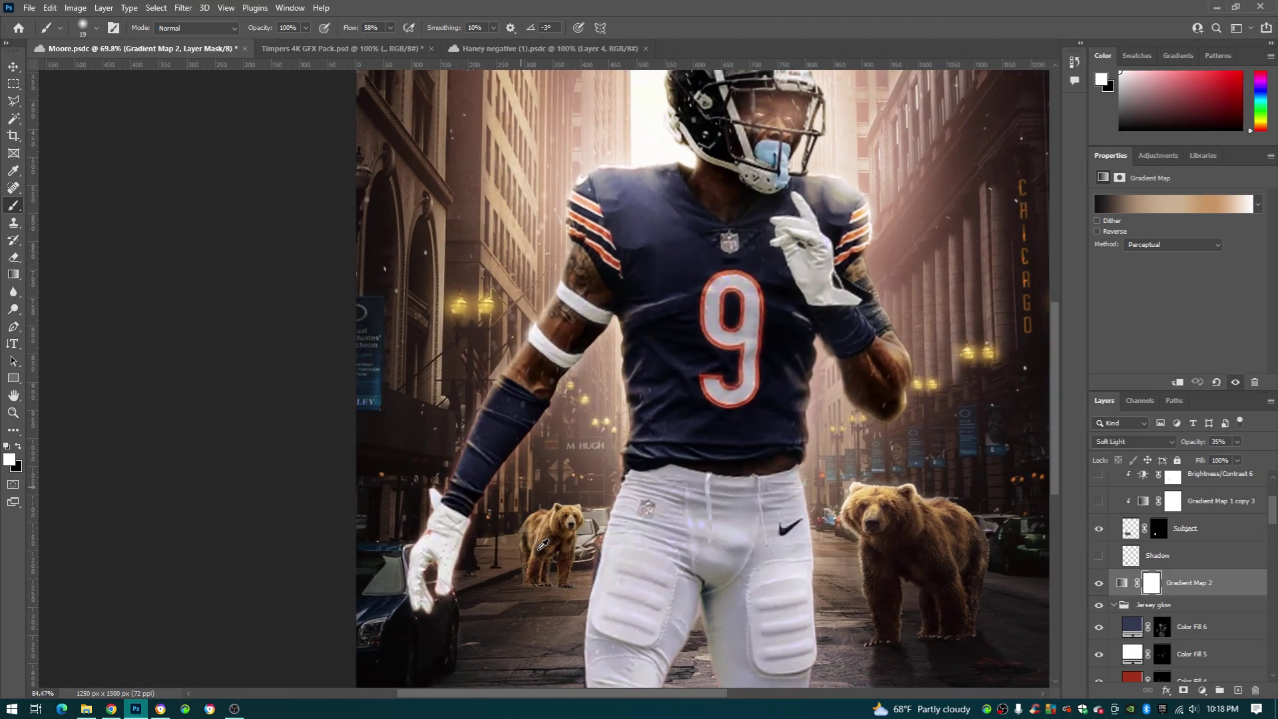
pyautogui.scroll(-2, 538, 548)
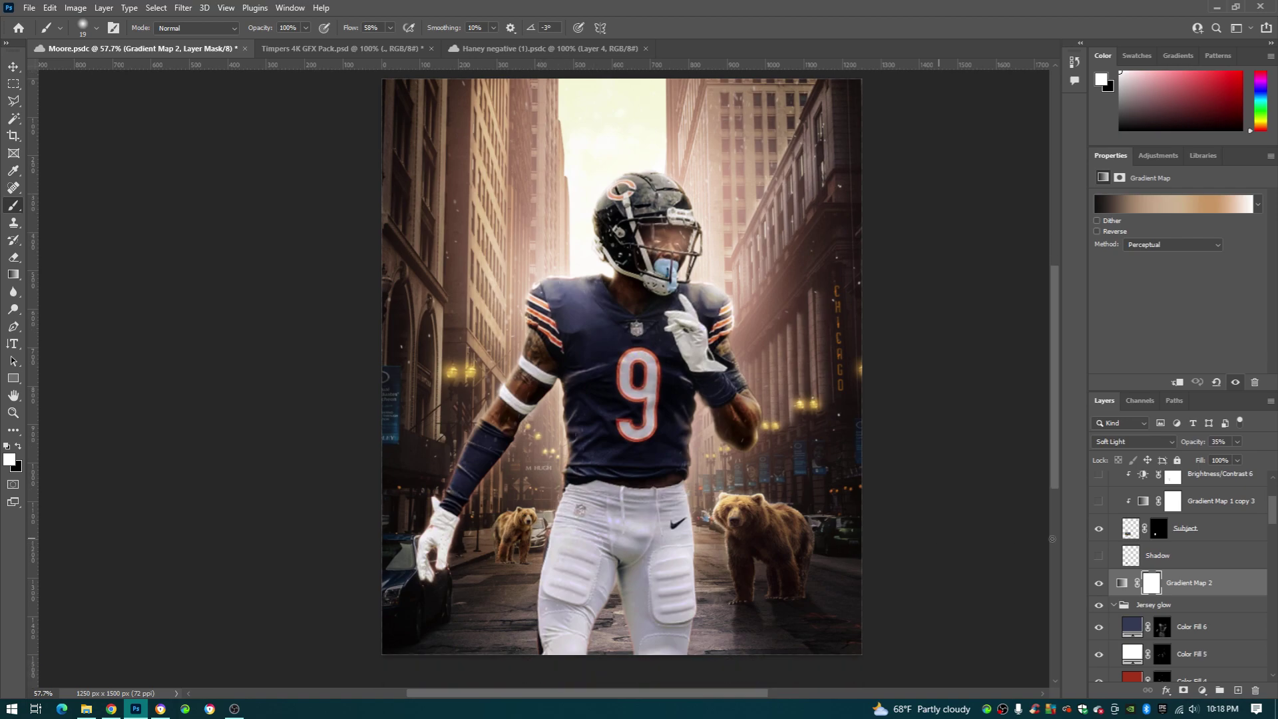
pyautogui.click(1100, 555)
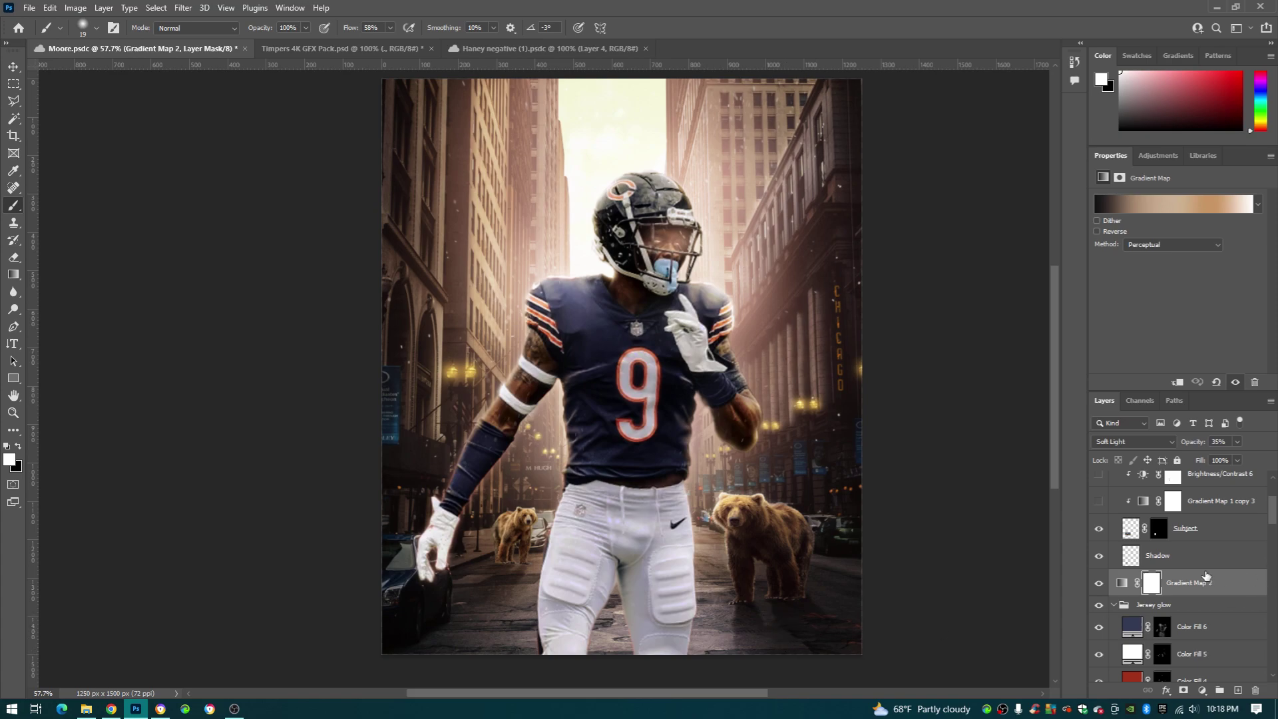
# Show the left bear's clipped Gradient Map 1 copy 3, Brightness/Contrast 6 and Hue/Saturation 7 layers.
pyautogui.scroll(1, 1199, 572)
pyautogui.click(1100, 536)
pyautogui.scroll(1, 1099, 540)
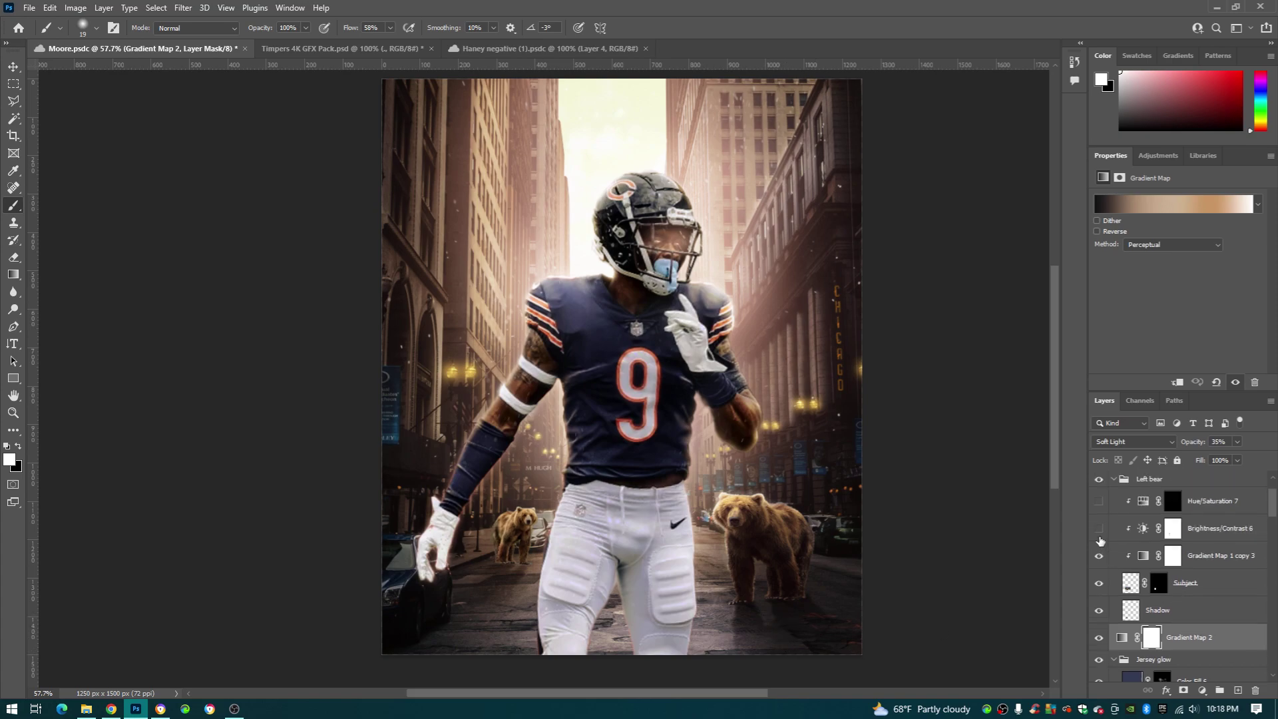
pyautogui.click(1099, 528)
pyautogui.click(1099, 500)
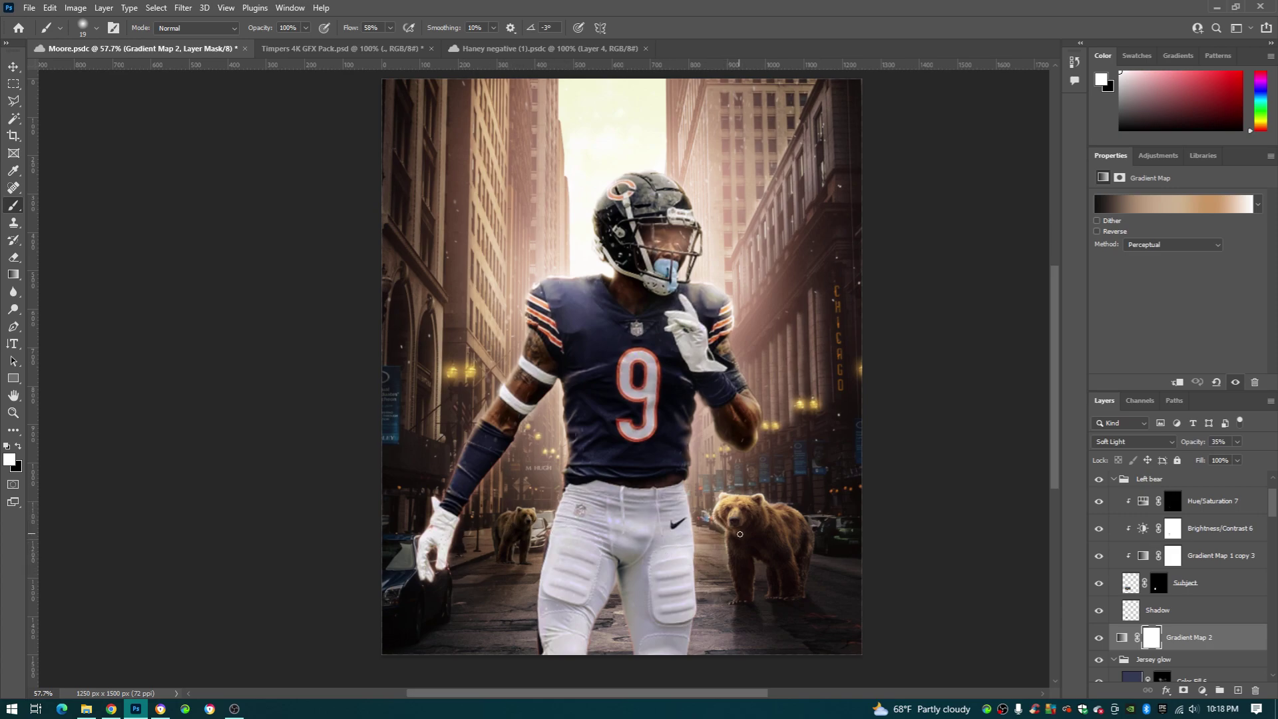
# Select and show the Camera raw layer, and repeatedly compare the poster with and without it.
pyautogui.scroll(2, 1177, 561)
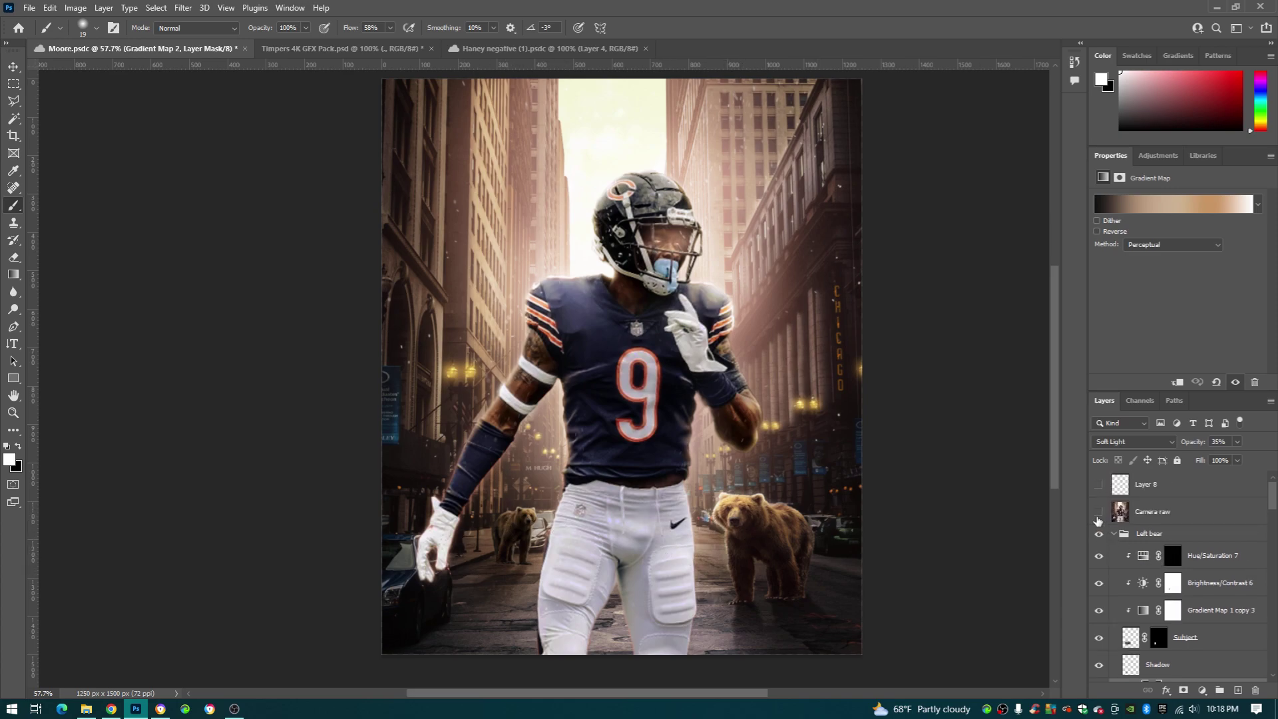
pyautogui.click(1133, 522)
pyautogui.click(1099, 514)
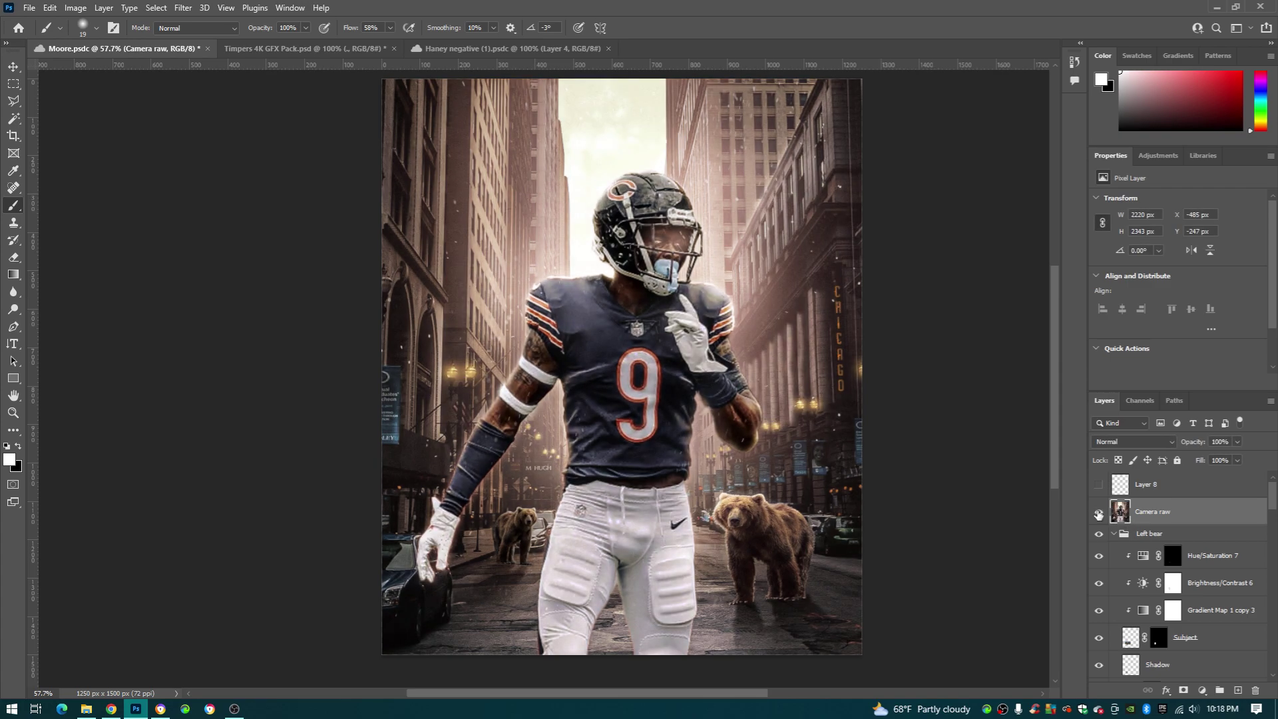
pyautogui.scroll(1, 754, 533)
pyautogui.click(1099, 513)
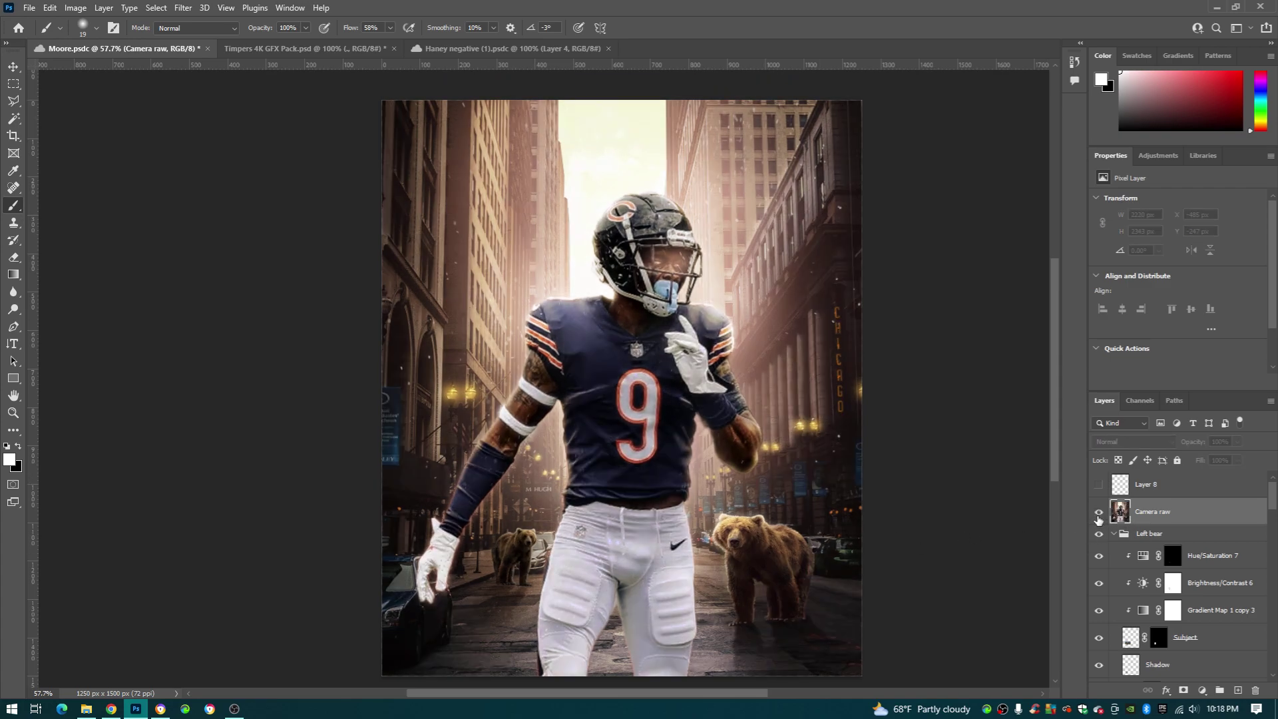
pyautogui.click(1099, 512)
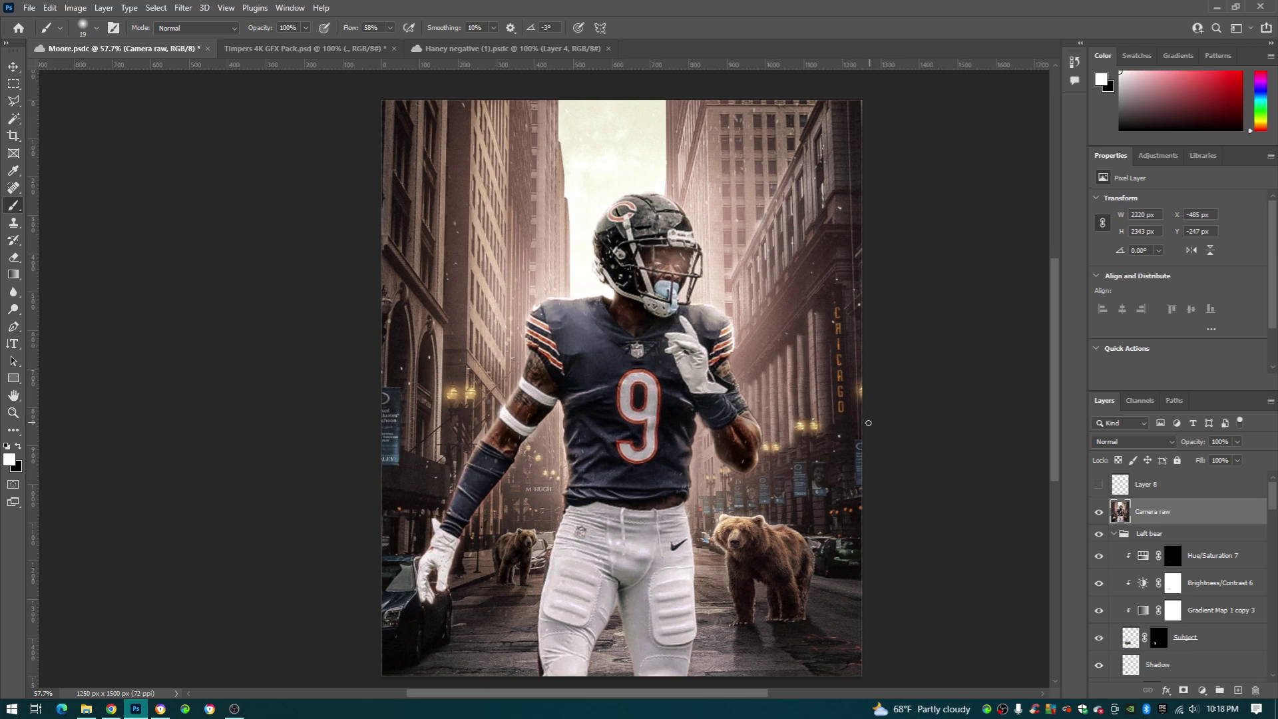
pyautogui.click(1099, 512)
pyautogui.click(1100, 512)
pyautogui.click(1099, 512)
pyautogui.click(1099, 512)
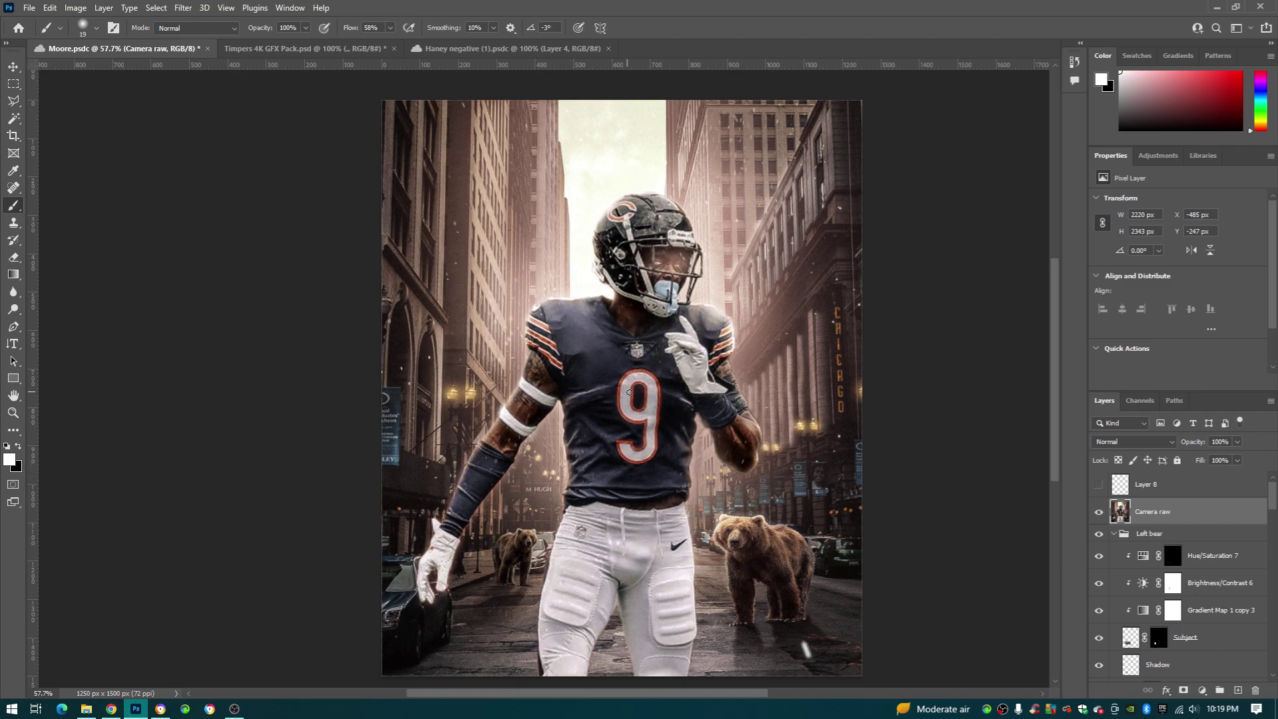
pyautogui.click(1099, 511)
pyautogui.click(1099, 511)
# Show Layer 8 to add the logo over the buildings in the poster's upper corner.
pyautogui.scroll(-1, 702, 387)
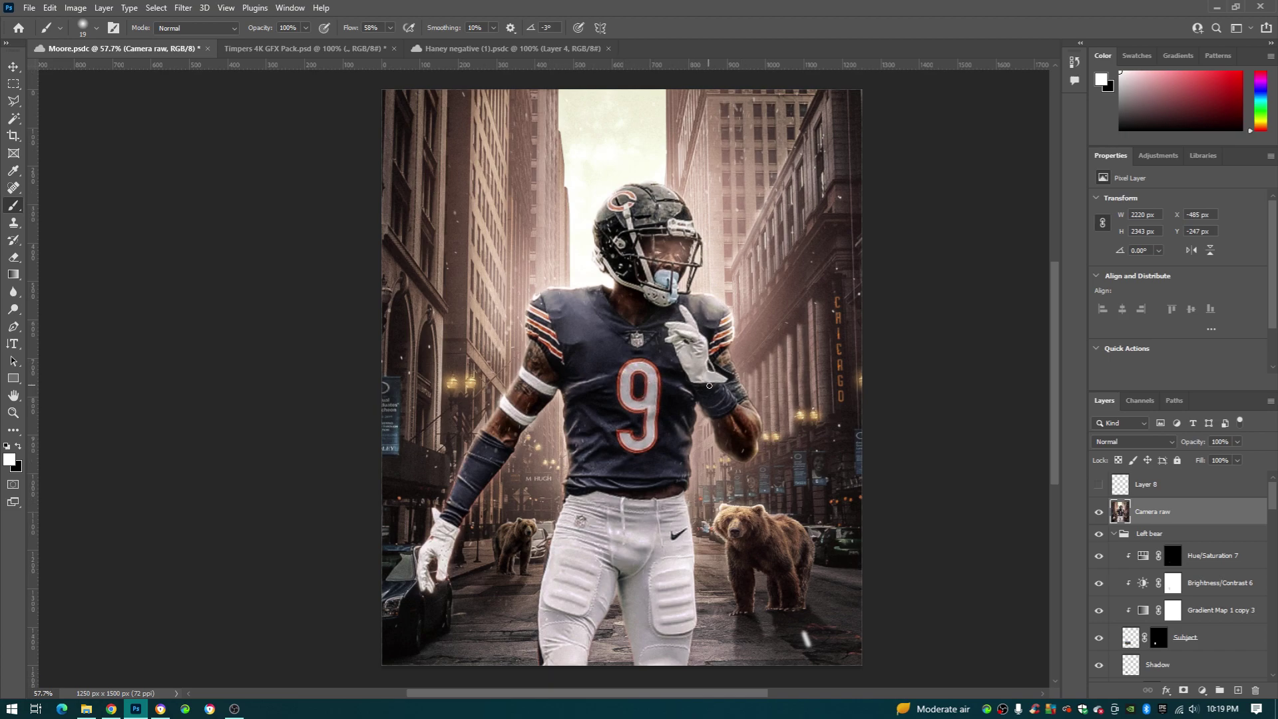
pyautogui.scroll(1, 709, 384)
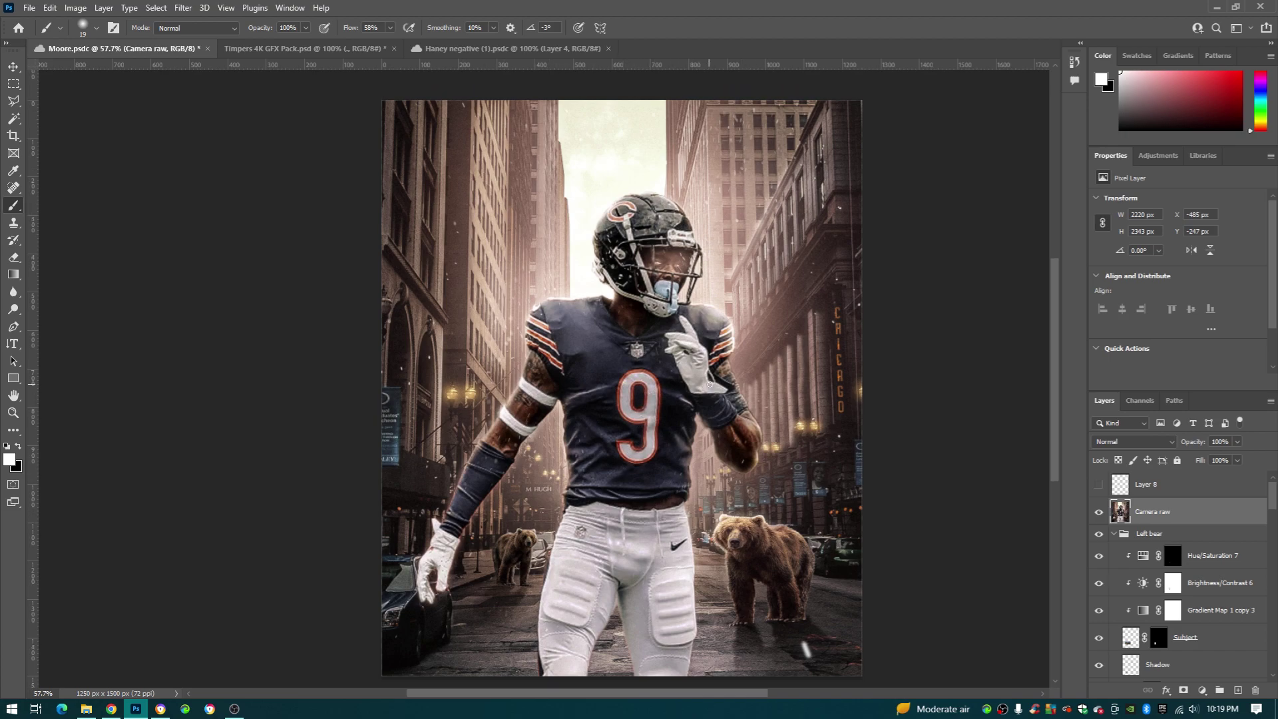
pyautogui.click(1099, 484)
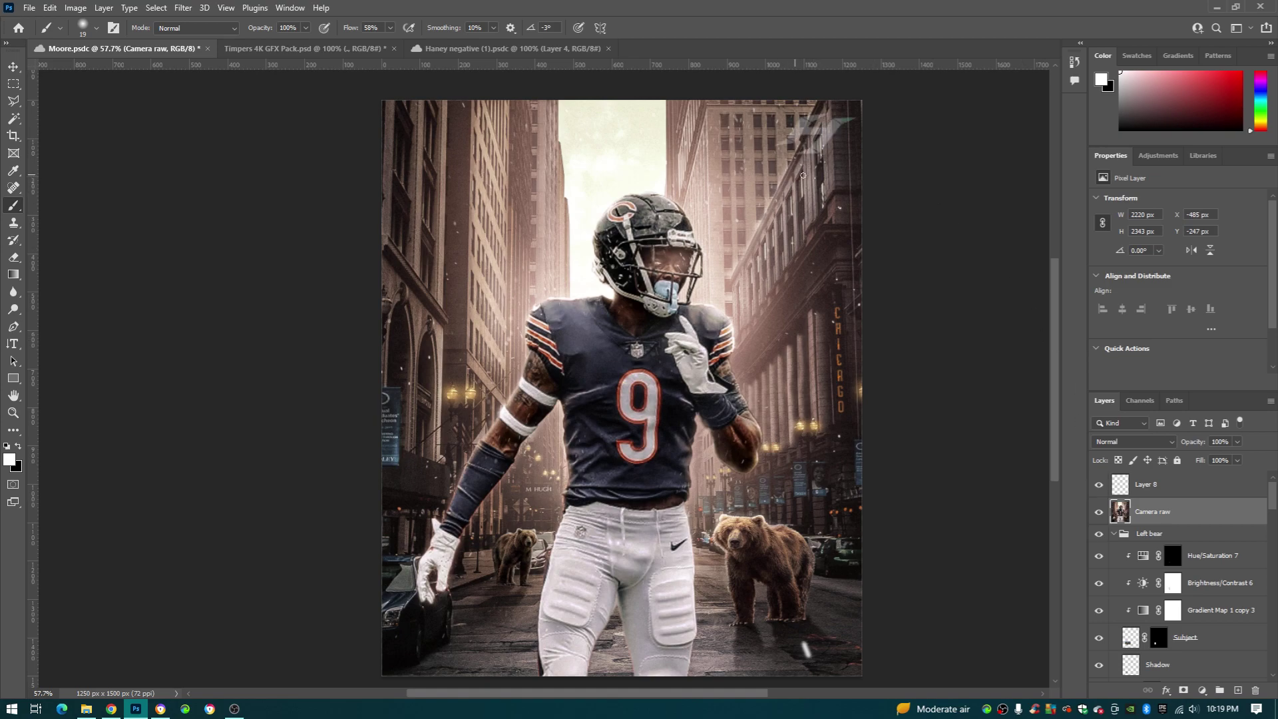